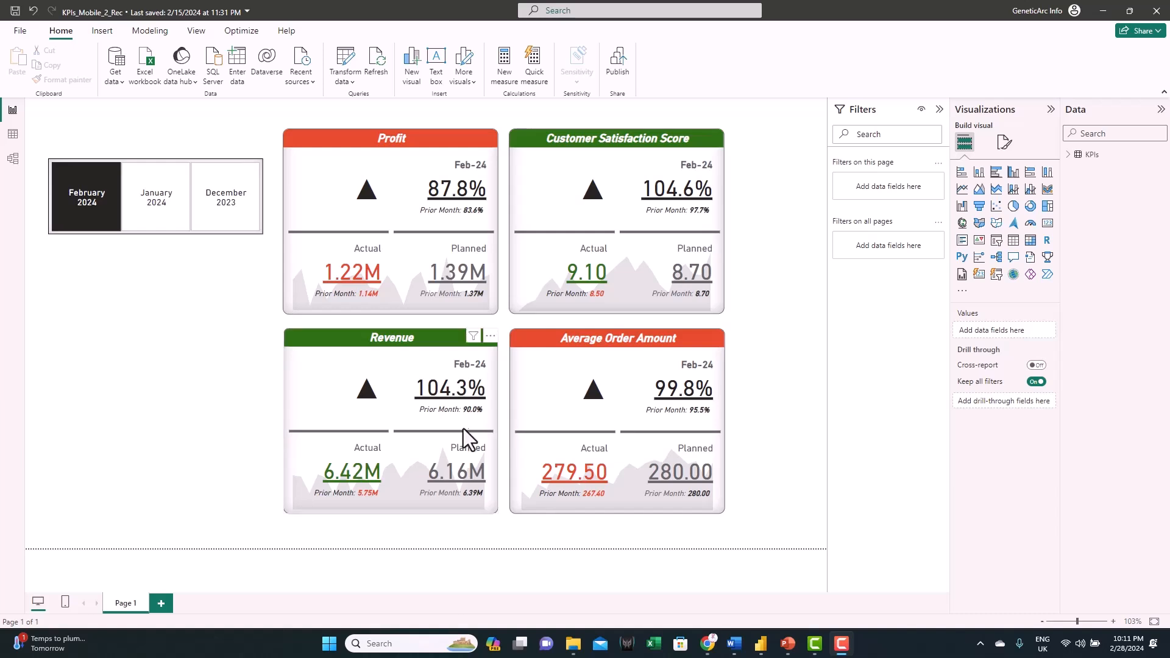
Step: Filter the page to January 2024 and review the KPI cards in the mobile layout before returning to the desktop layout
{"action": "left_click", "coordinate": [167, 210]}
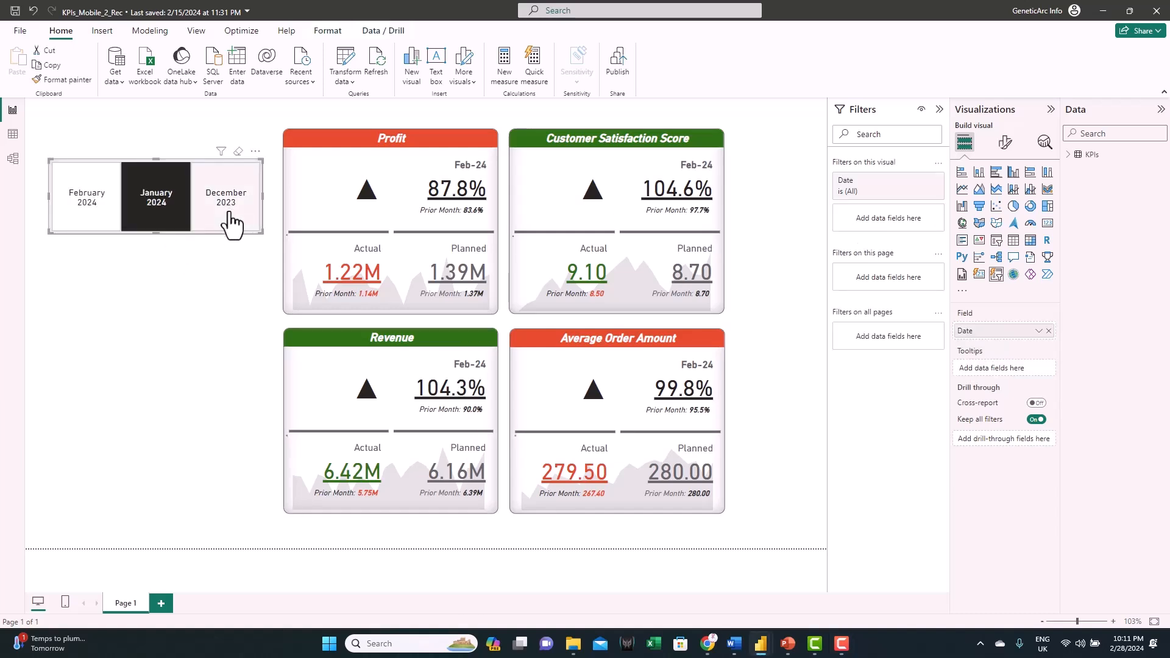
{"action": "left_click", "coordinate": [65, 602]}
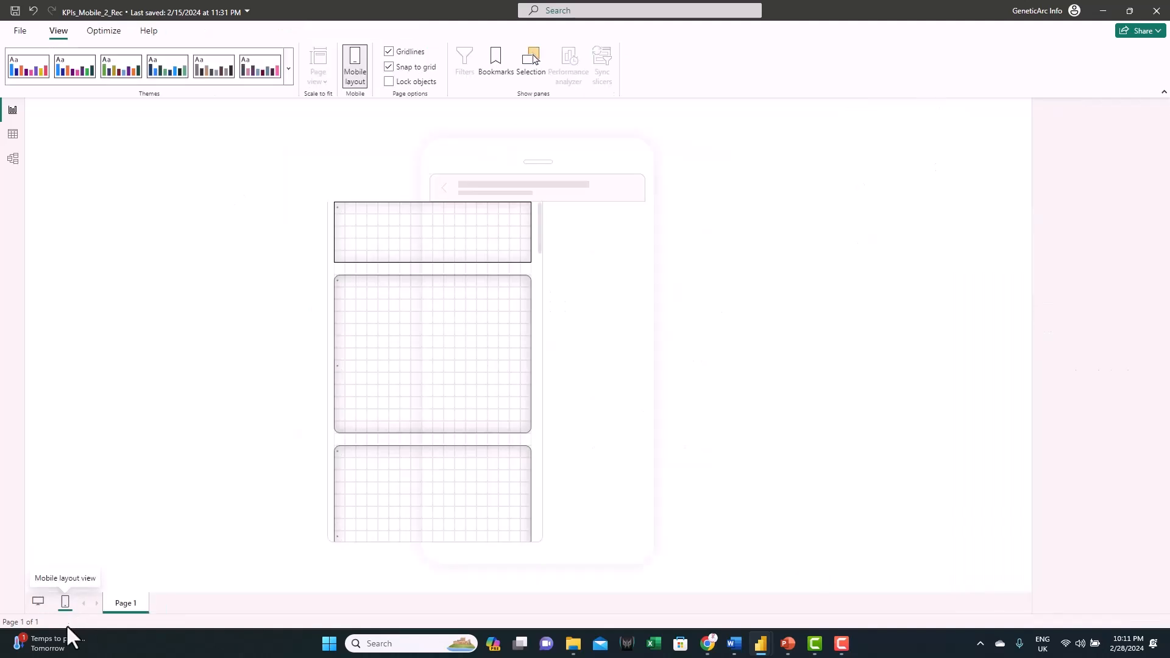
{"action": "scroll", "coordinate": [493, 365], "scroll_direction": "down", "scroll_amount": 6}
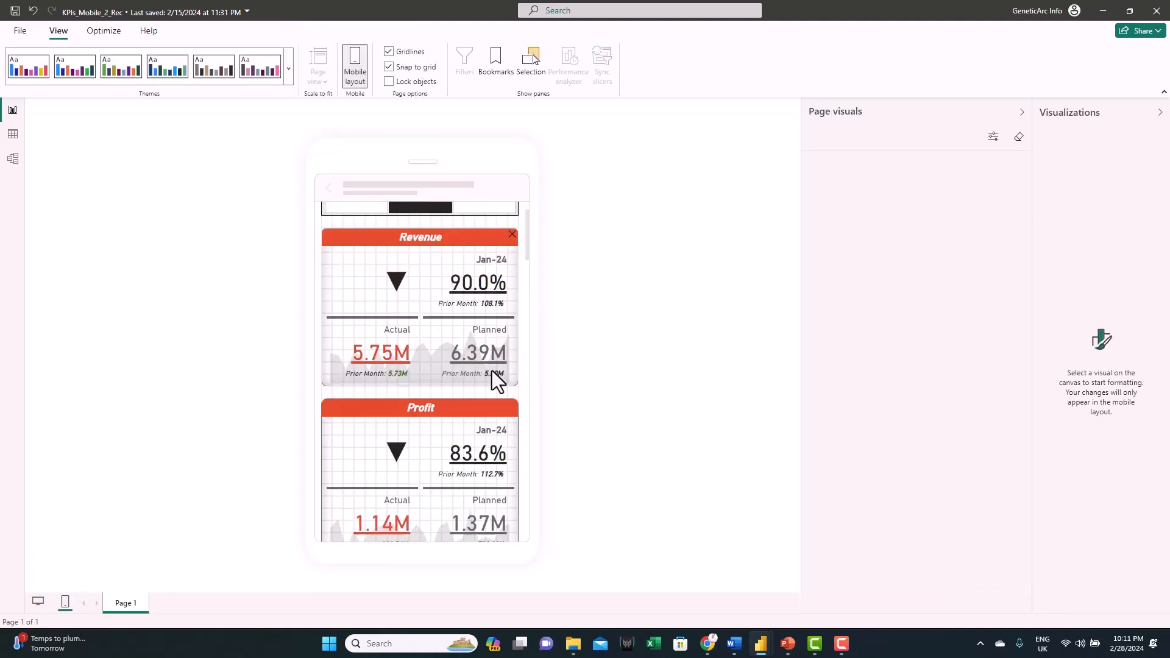
{"action": "scroll", "coordinate": [491, 371], "scroll_direction": "down", "scroll_amount": 3}
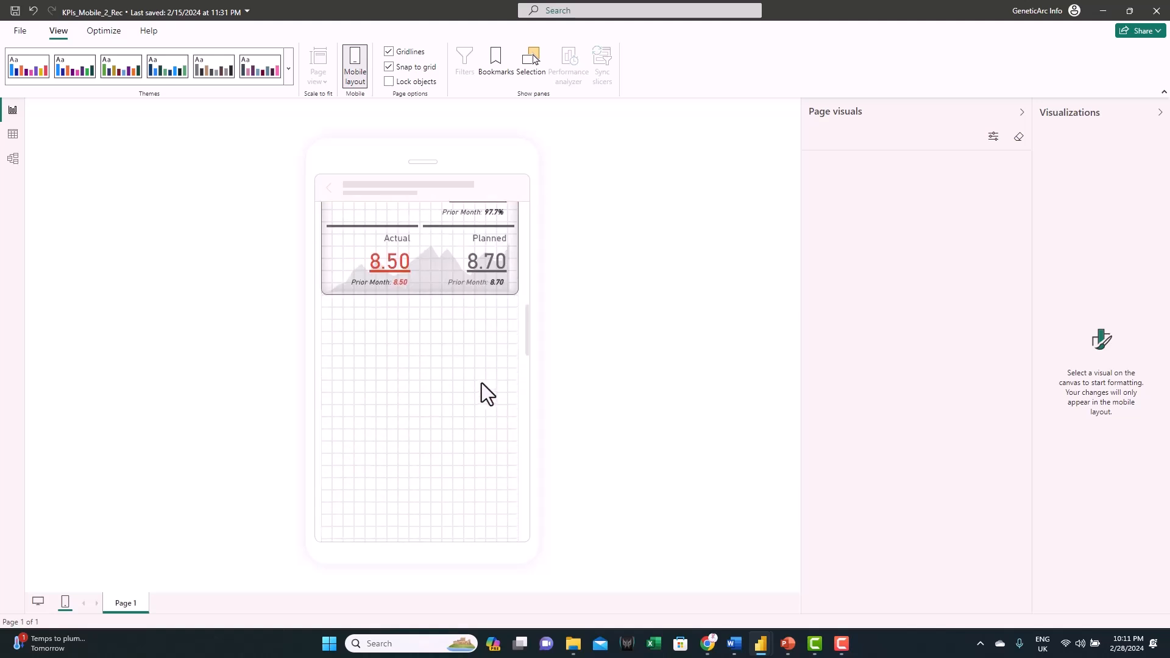
{"action": "scroll", "coordinate": [486, 384], "scroll_direction": "up", "scroll_amount": 8}
{"action": "left_click", "coordinate": [38, 601]}
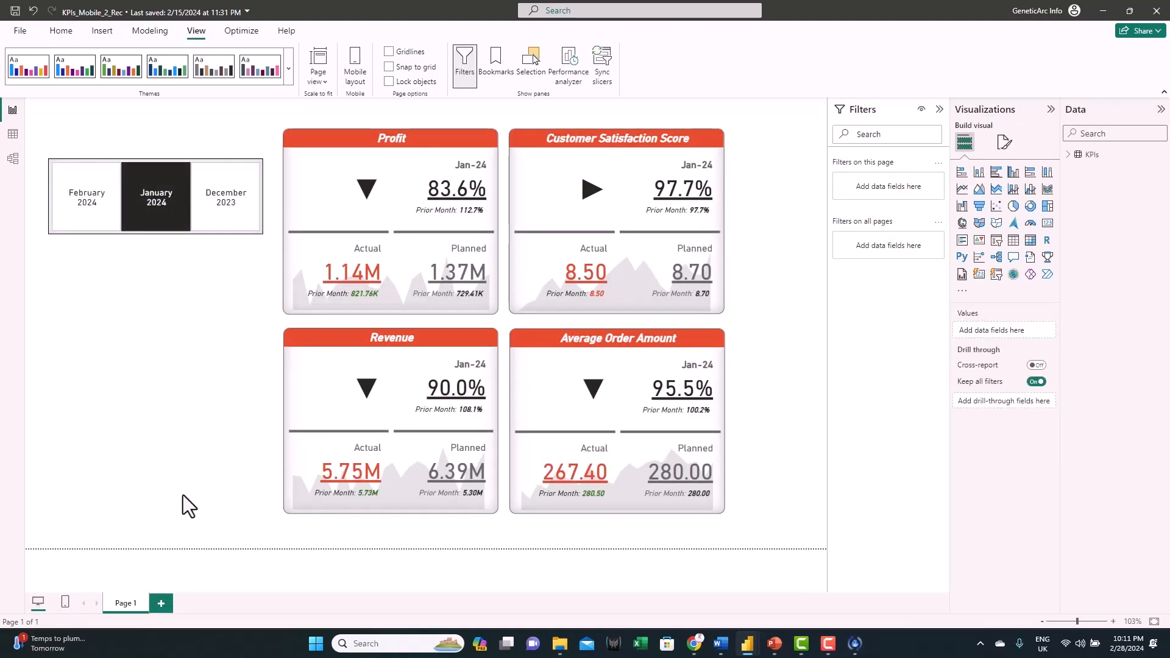
Step: Rename the report page as Day and create a duplicate of it named Dark
{"action": "double_click", "coordinate": [124, 605]}
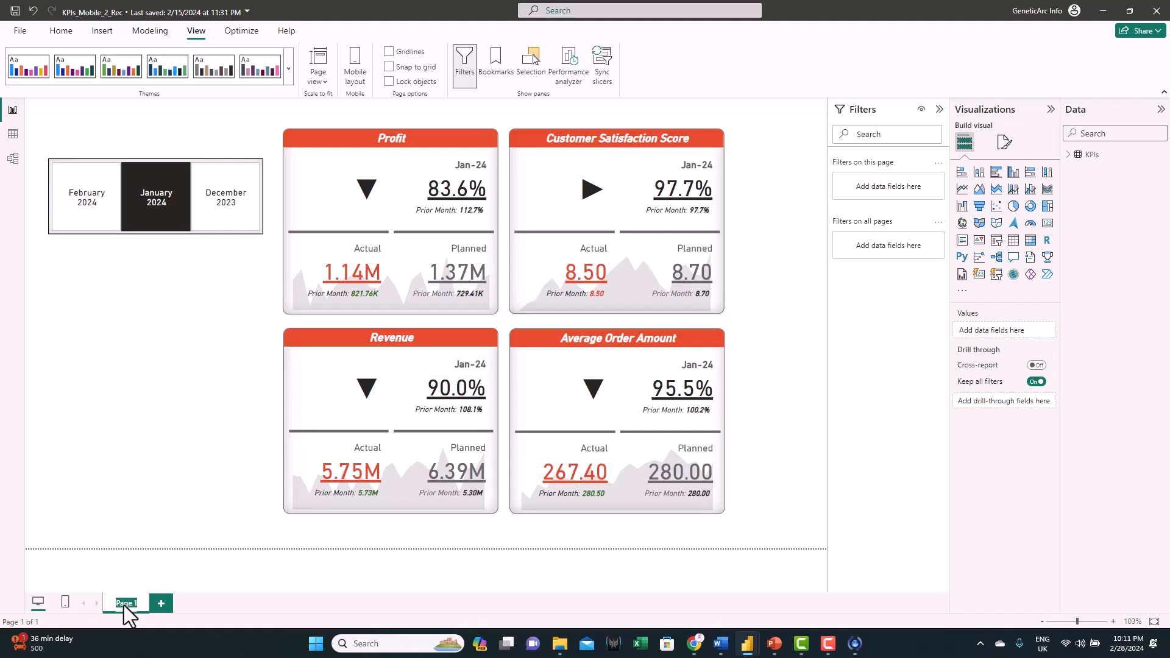
{"action": "type", "text": "Day"}
{"action": "right_click", "coordinate": [123, 606]}
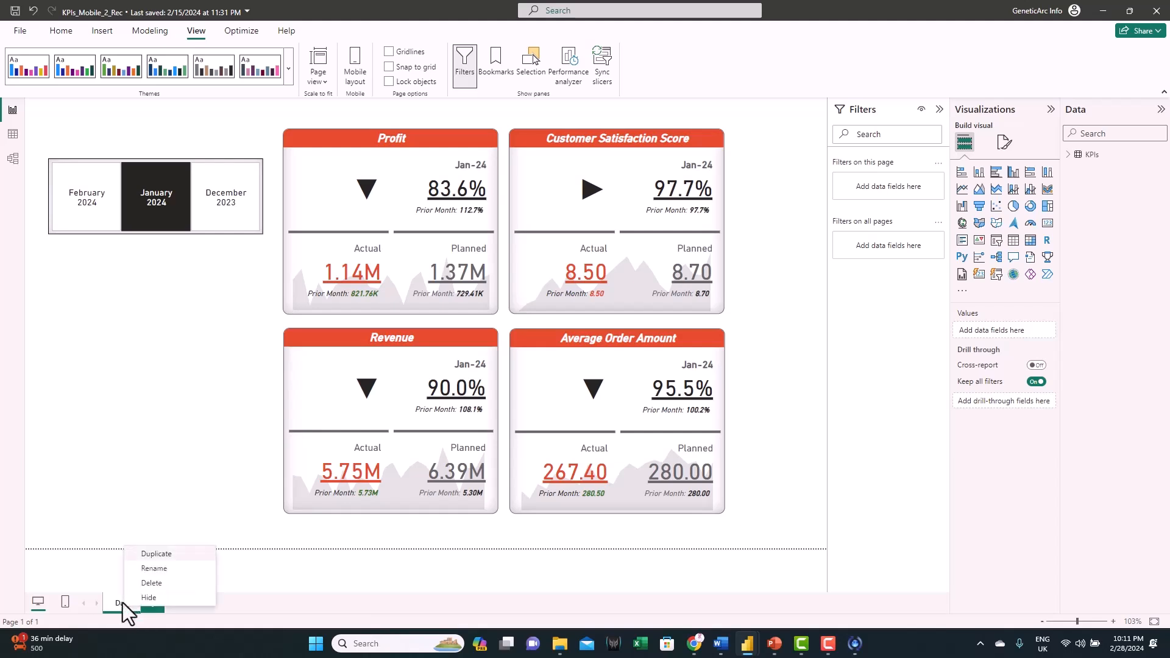
{"action": "left_click", "coordinate": [147, 555]}
{"action": "double_click", "coordinate": [178, 601]}
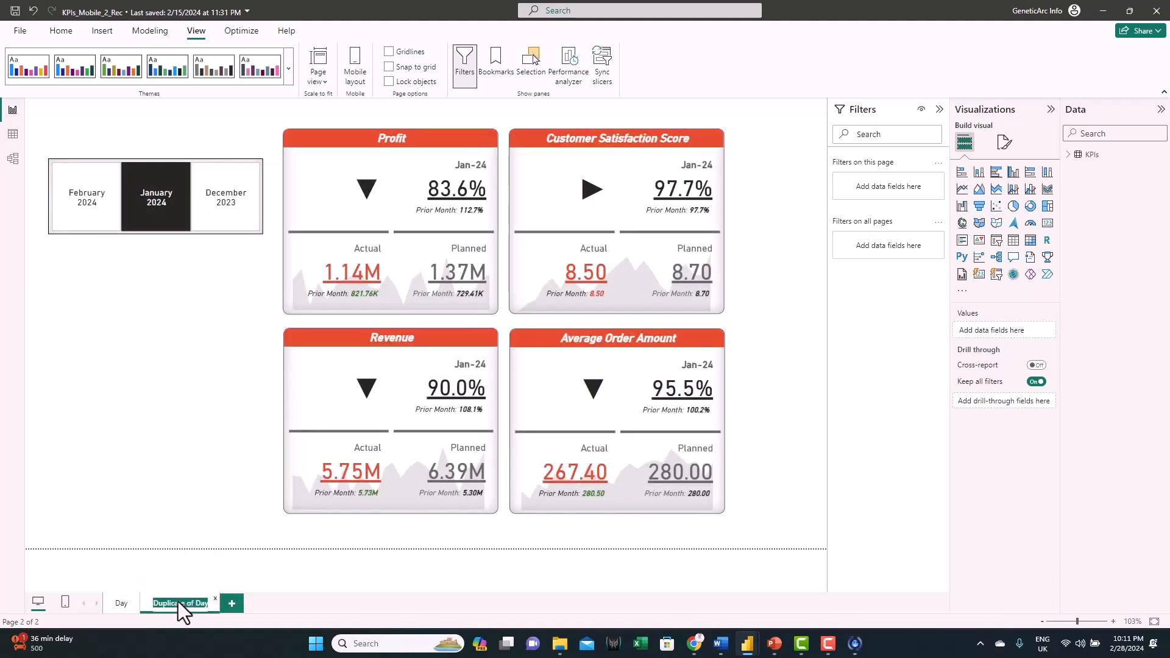
{"action": "type", "text": "Dark"}
{"action": "key", "text": "Return"}
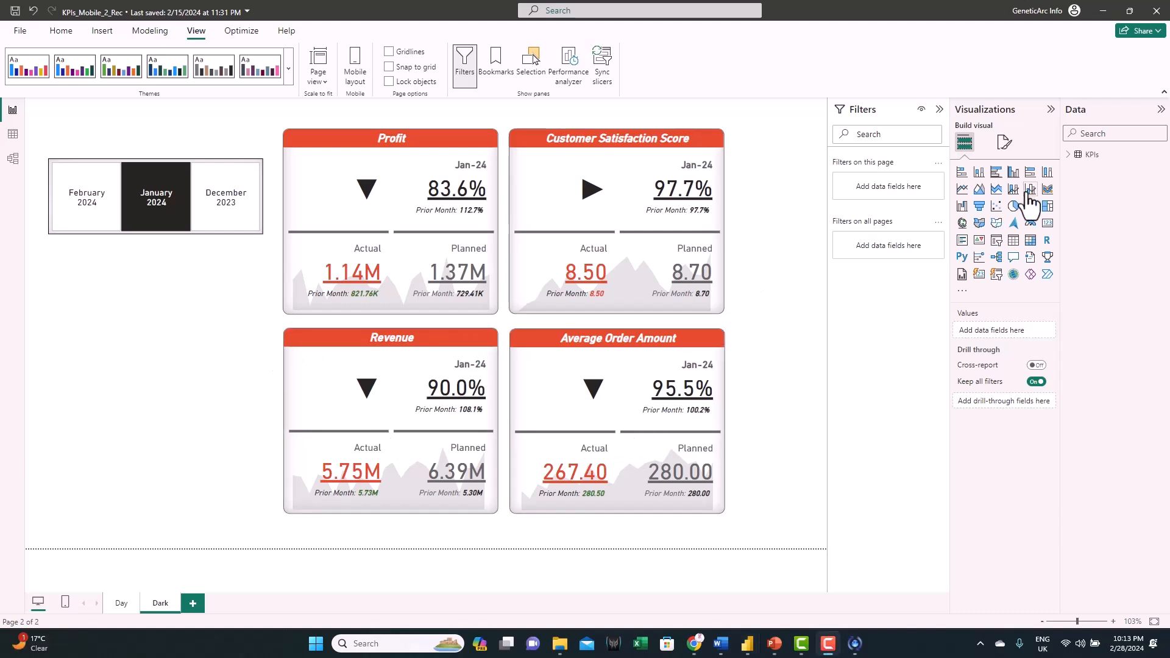
Step: Set the Dark page's canvas background to black with 15% transparency
{"action": "left_click", "coordinate": [1005, 145]}
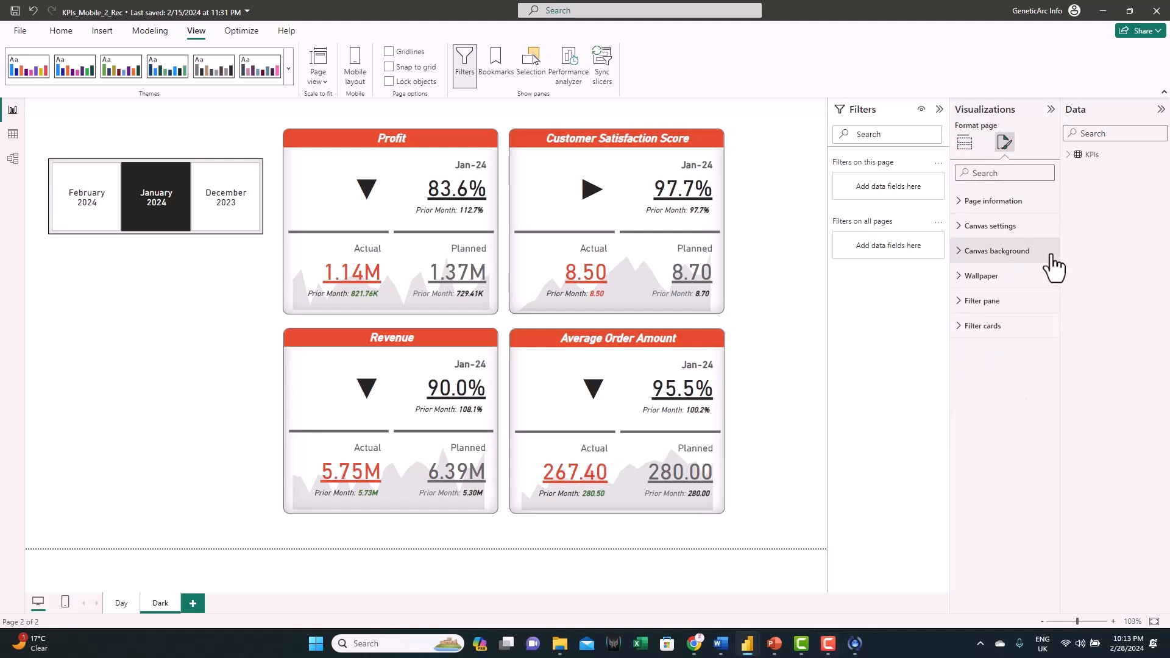
{"action": "left_click", "coordinate": [971, 259]}
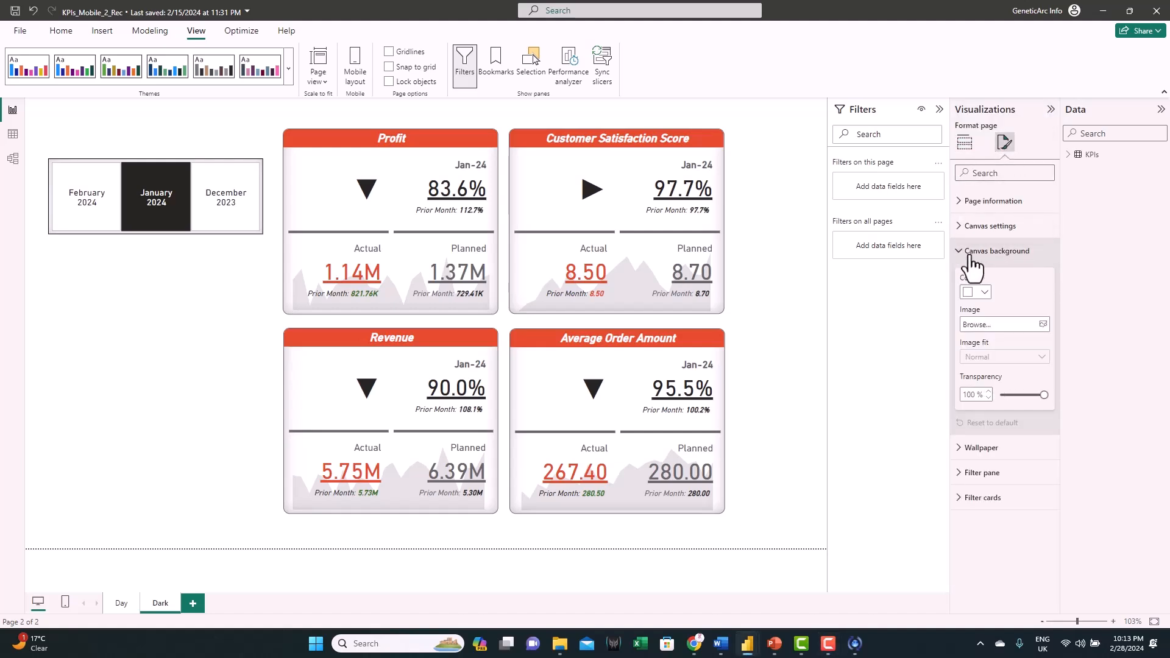
{"action": "left_click", "coordinate": [976, 292]}
{"action": "left_click", "coordinate": [992, 335]}
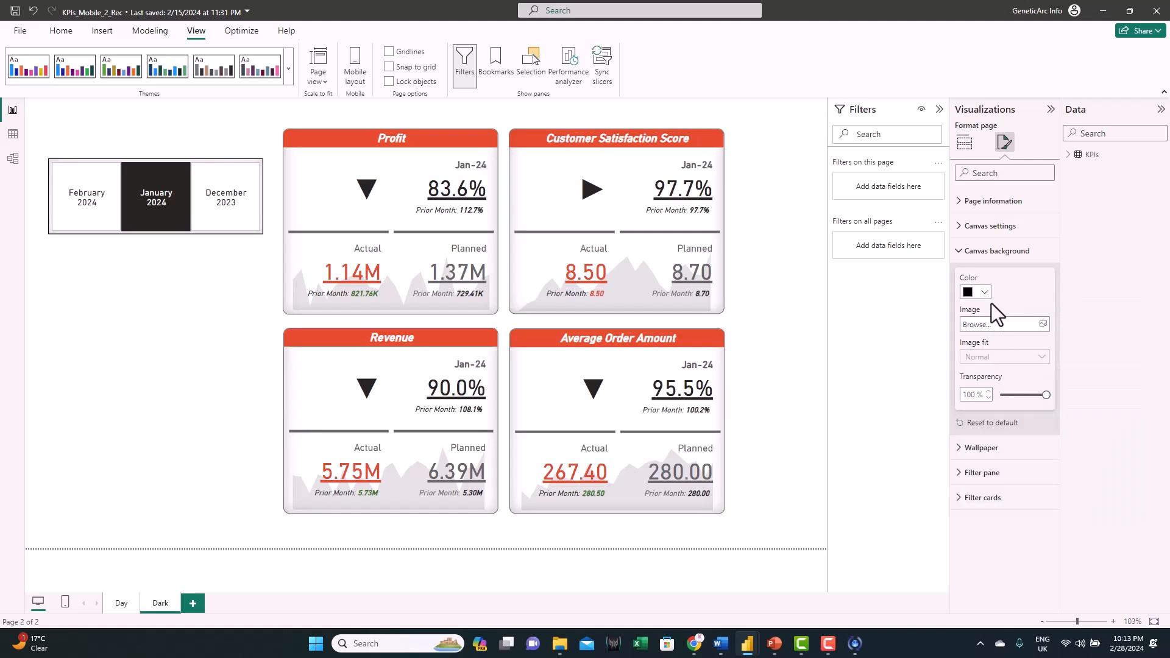
{"action": "left_click_drag", "start_coordinate": [974, 395], "coordinate": [962, 394]}
{"action": "type", "text": "15"}
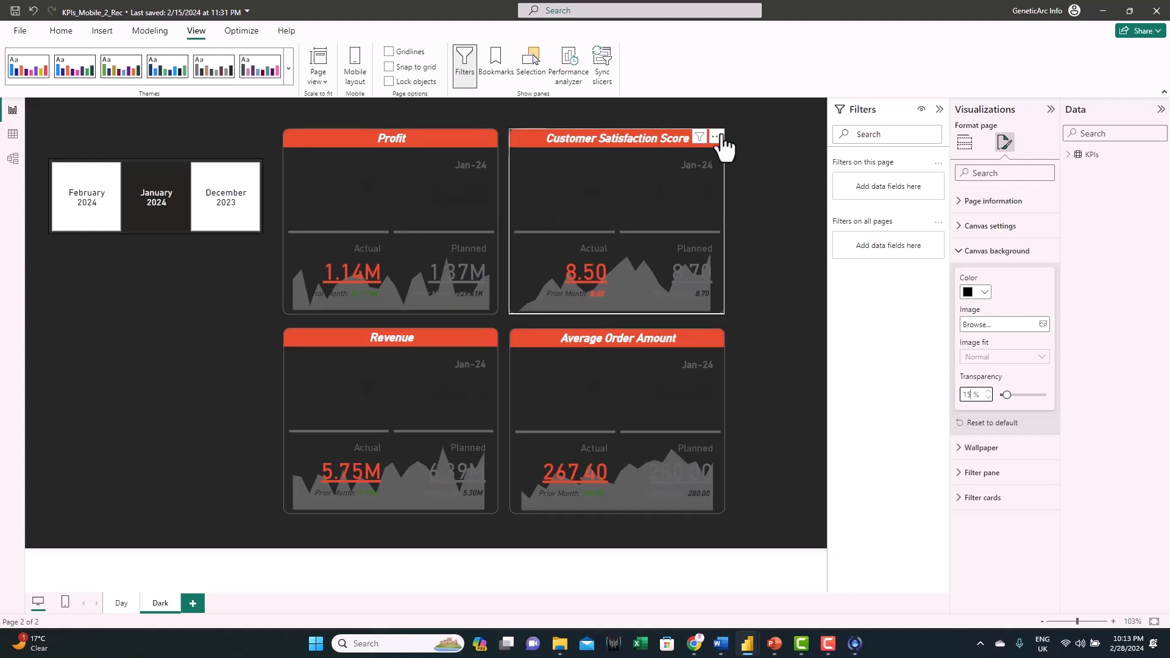
Step: Delete the Customer Satisfaction Score, Revenue and Average Order Amount cards from the Dark page
{"action": "left_click", "coordinate": [716, 136]}
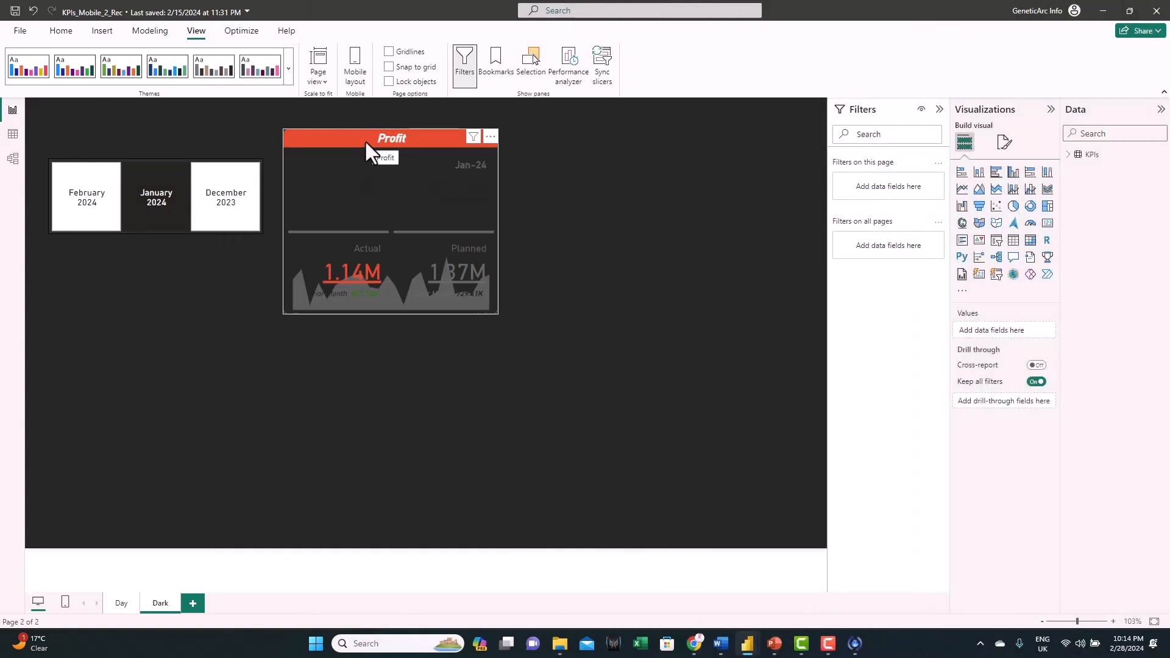
Step: Set the Profit title's background colour rules on Sum of Actual (%) to bright red below 1, white at 1 and bright green above 1
{"action": "left_click", "coordinate": [365, 144]}
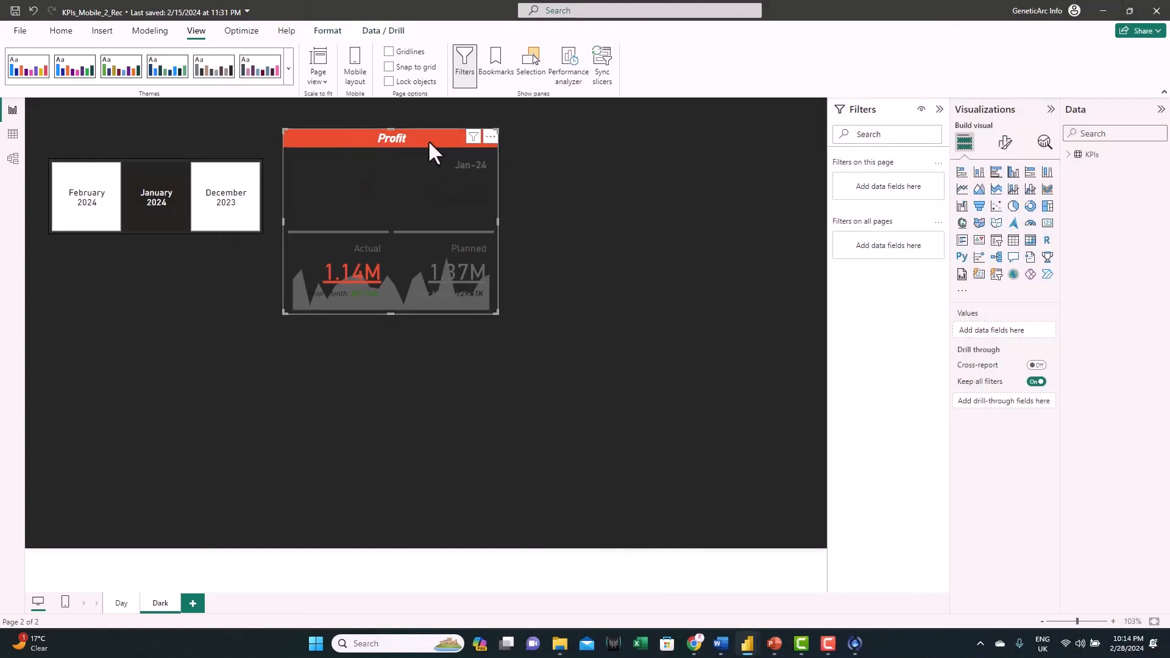
{"action": "left_click", "coordinate": [1005, 146]}
{"action": "left_click", "coordinate": [1005, 200]}
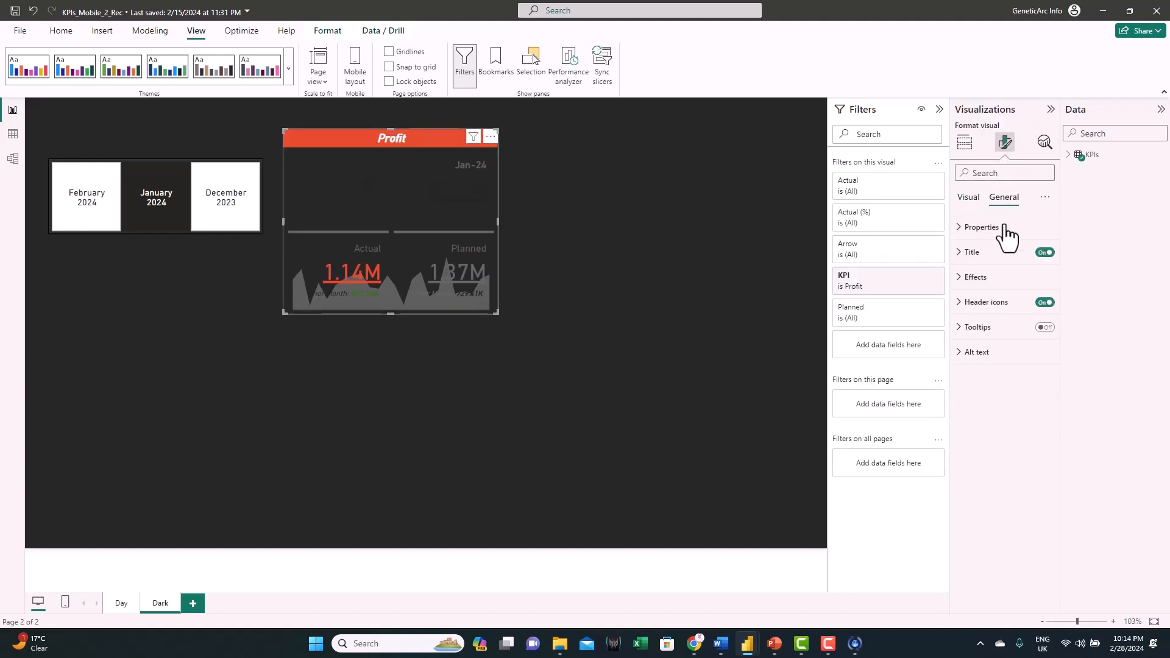
{"action": "left_click", "coordinate": [988, 257]}
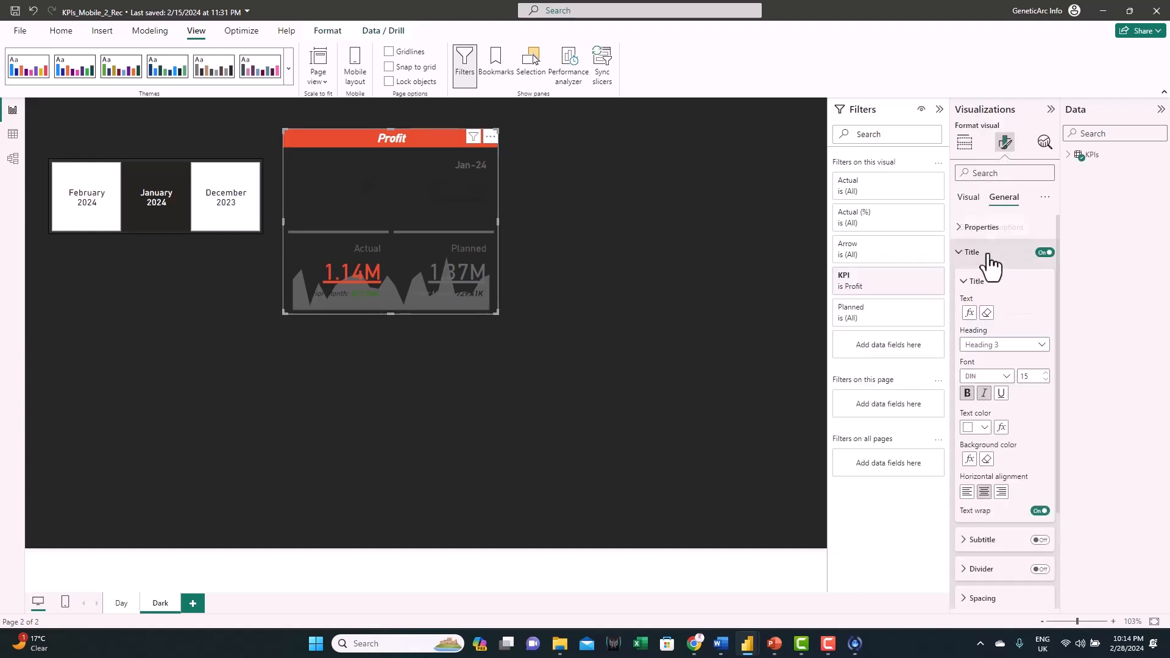
{"action": "left_click", "coordinate": [969, 459]}
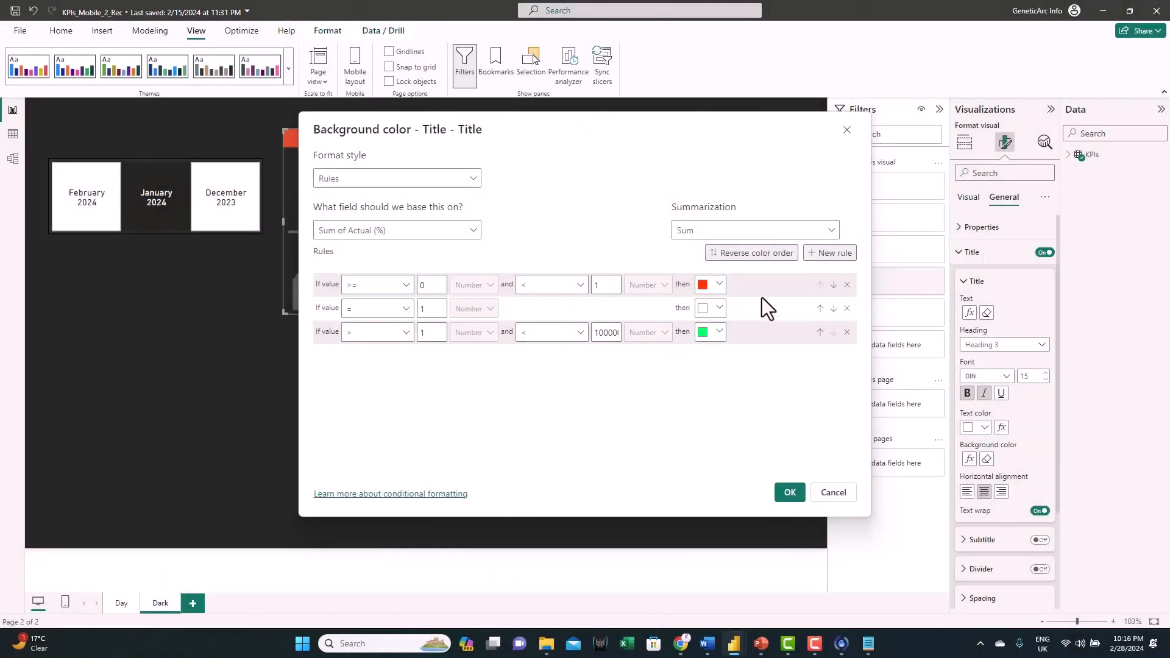
{"action": "left_click", "coordinate": [791, 497]}
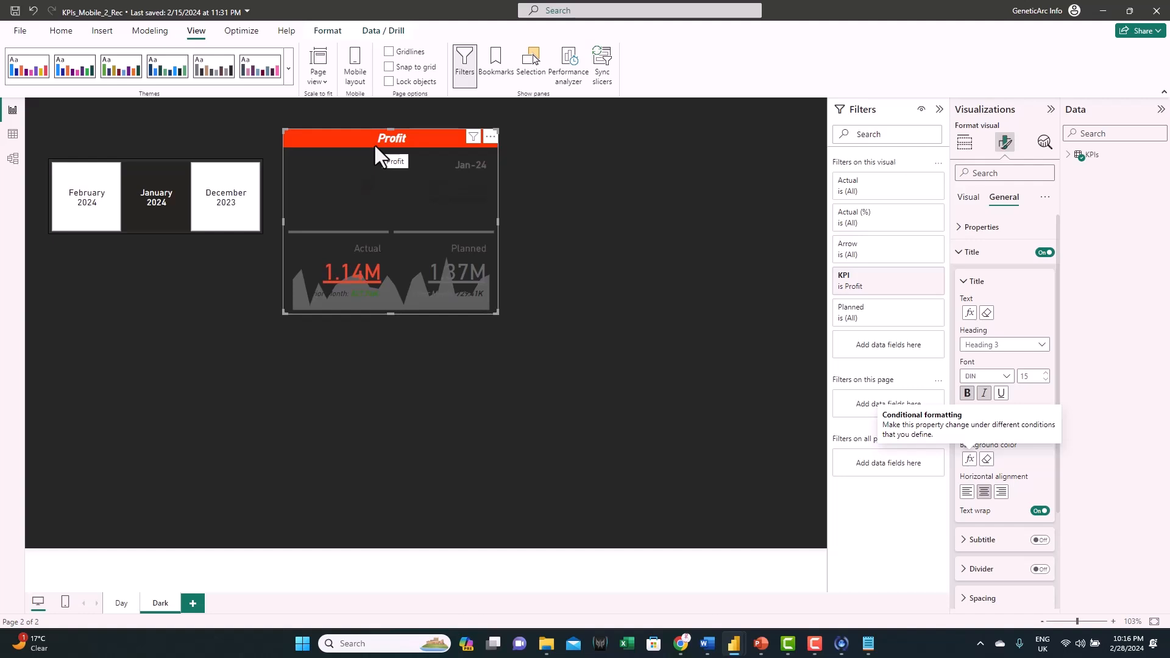
Step: Filter the page to December 2023 and set the Profit card's title text colour to black
{"action": "left_click", "coordinate": [225, 207]}
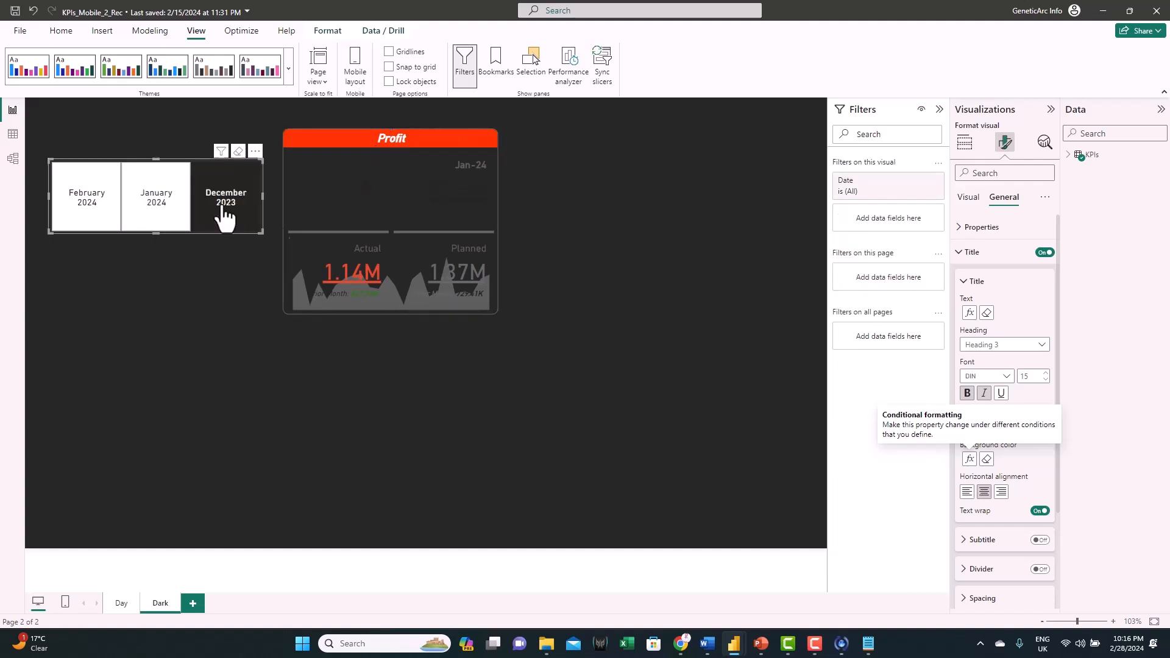
{"action": "left_click", "coordinate": [297, 178]}
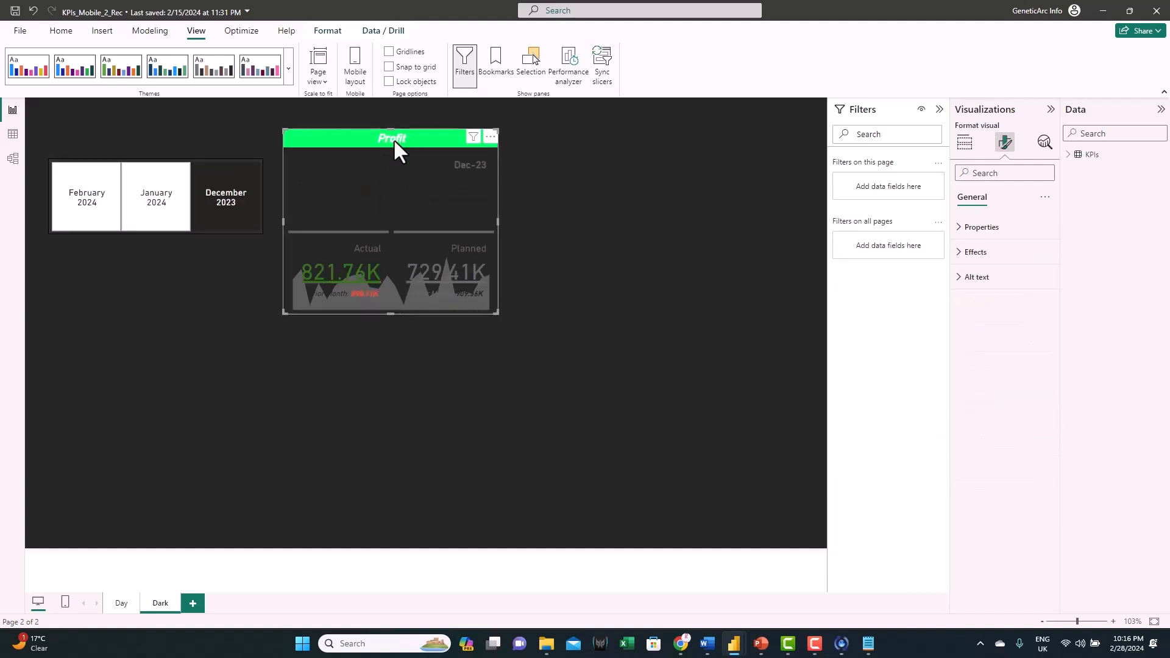
{"action": "left_click", "coordinate": [1004, 197]}
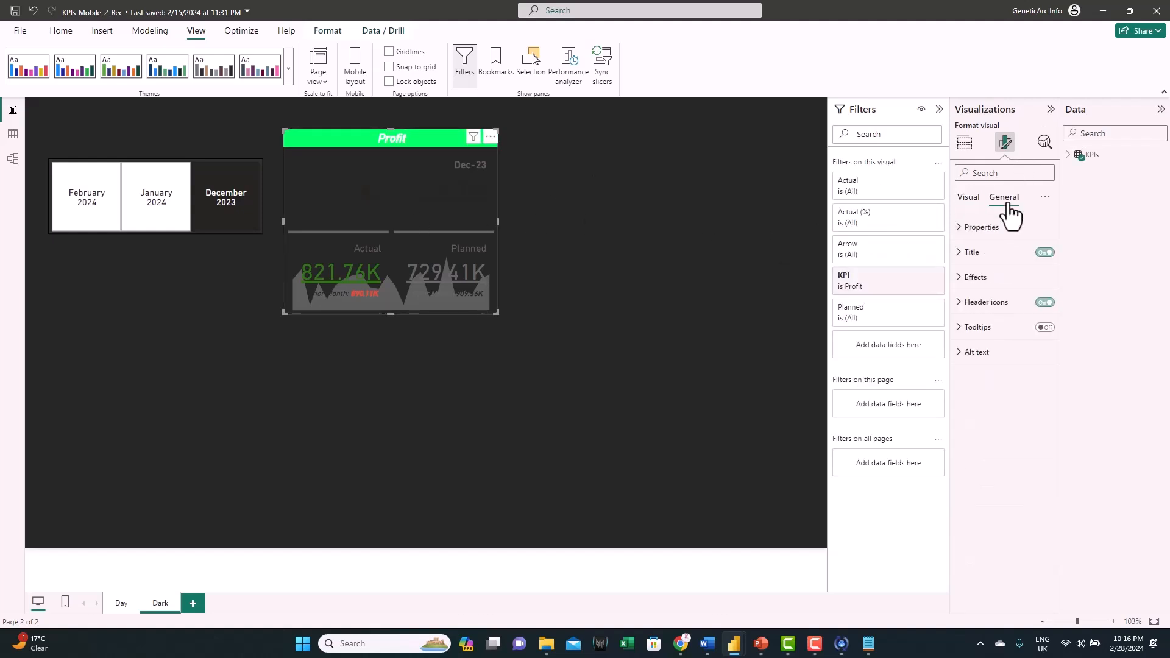
{"action": "left_click", "coordinate": [977, 252]}
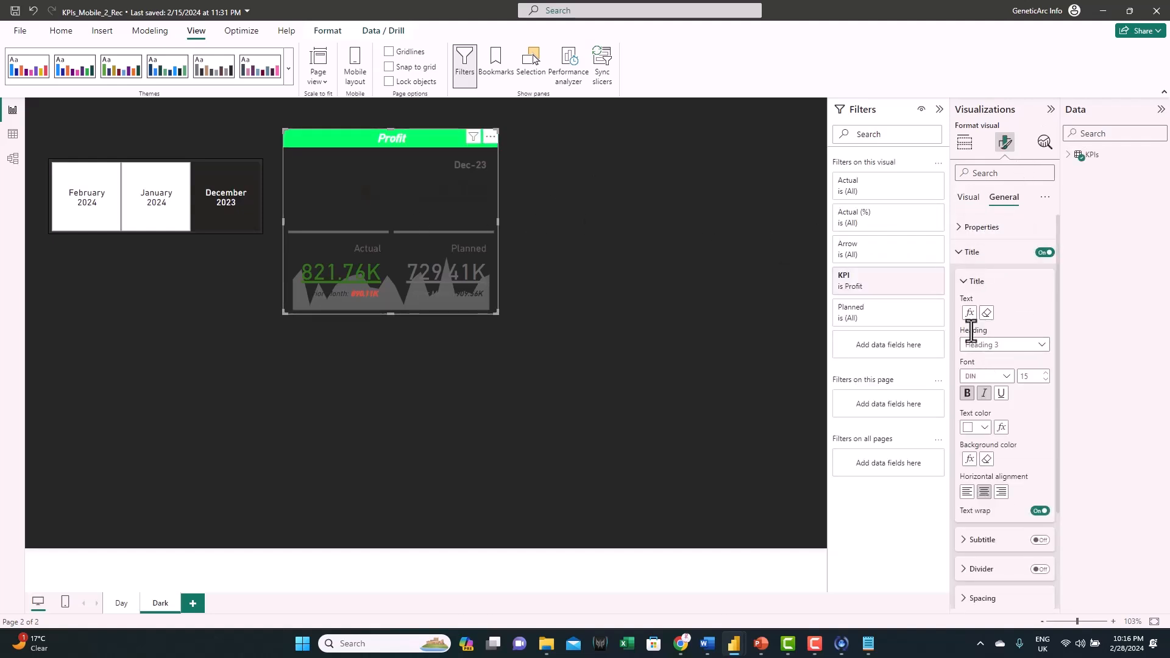
{"action": "left_click", "coordinate": [983, 429]}
{"action": "left_click", "coordinate": [971, 374]}
{"action": "left_click", "coordinate": [539, 242]}
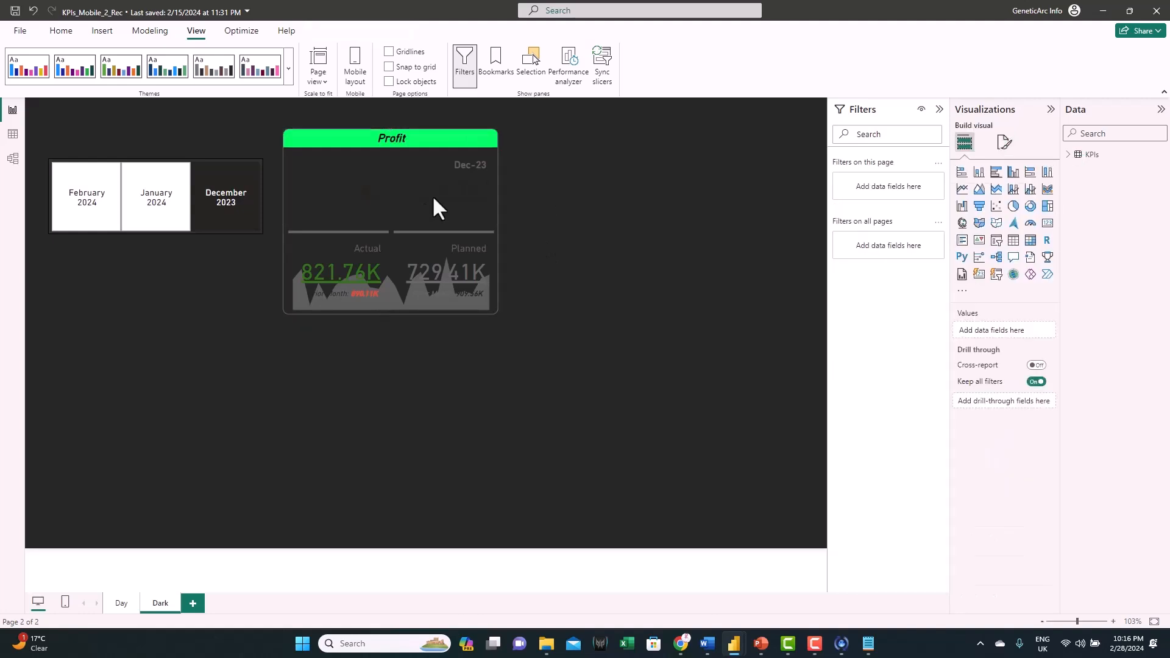
Step: Set the callout value colour to white for all series of the Profit card
{"action": "left_click", "coordinate": [347, 150]}
{"action": "left_click", "coordinate": [1004, 143]}
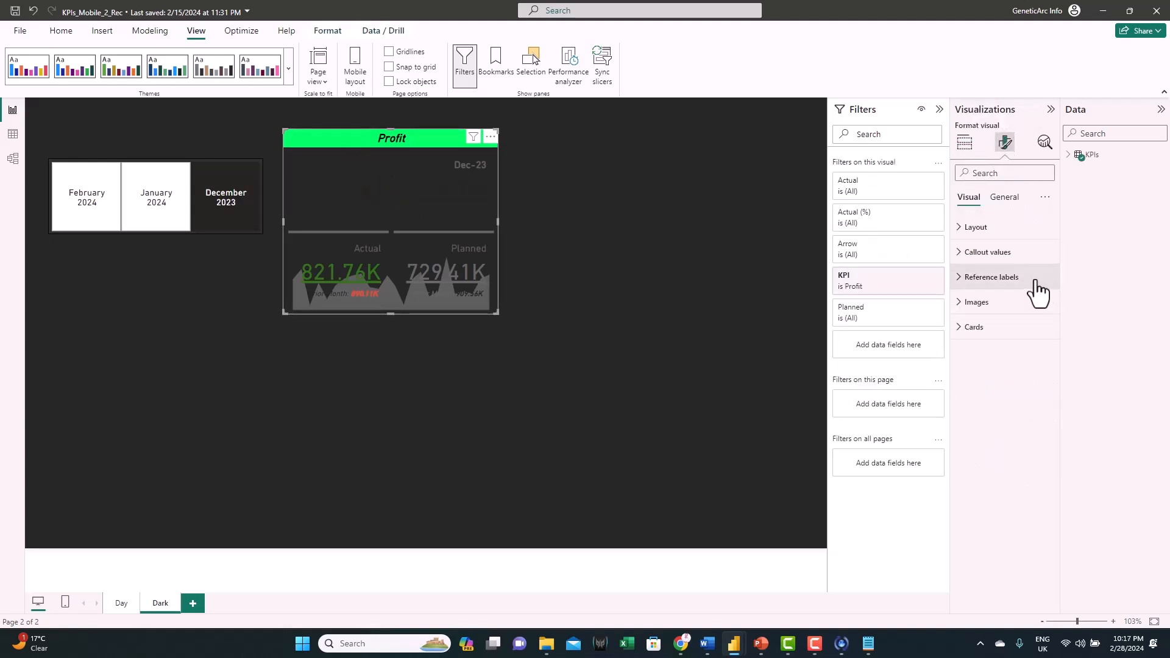
{"action": "left_click", "coordinate": [987, 252]}
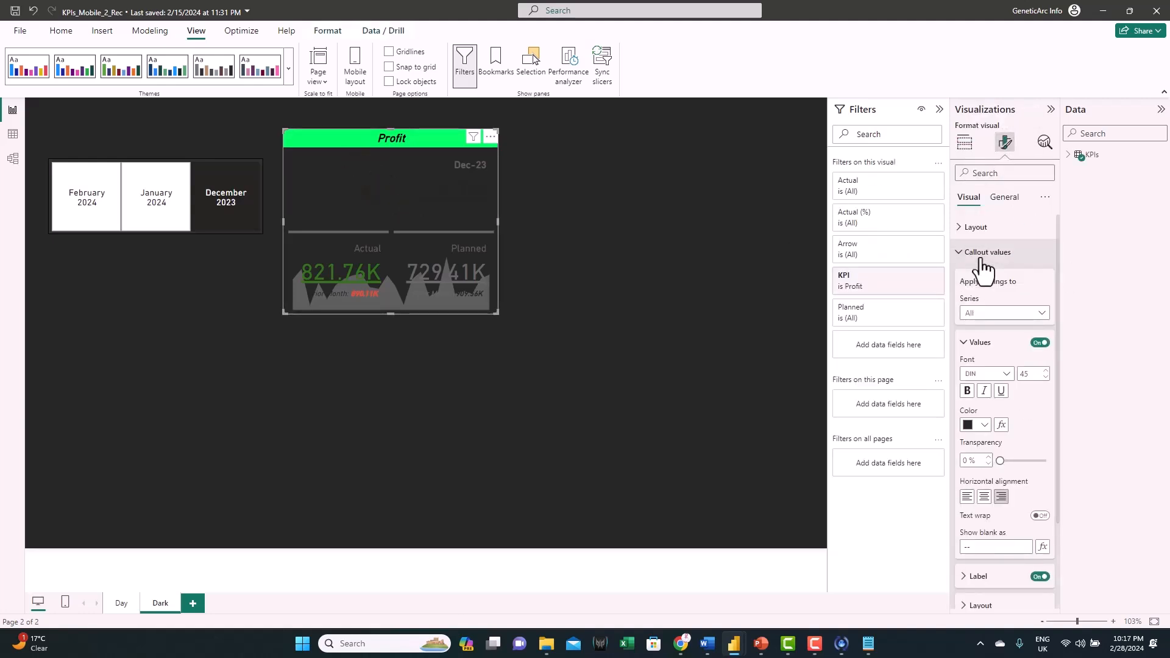
{"action": "left_click", "coordinate": [983, 424]}
{"action": "left_click", "coordinate": [993, 373]}
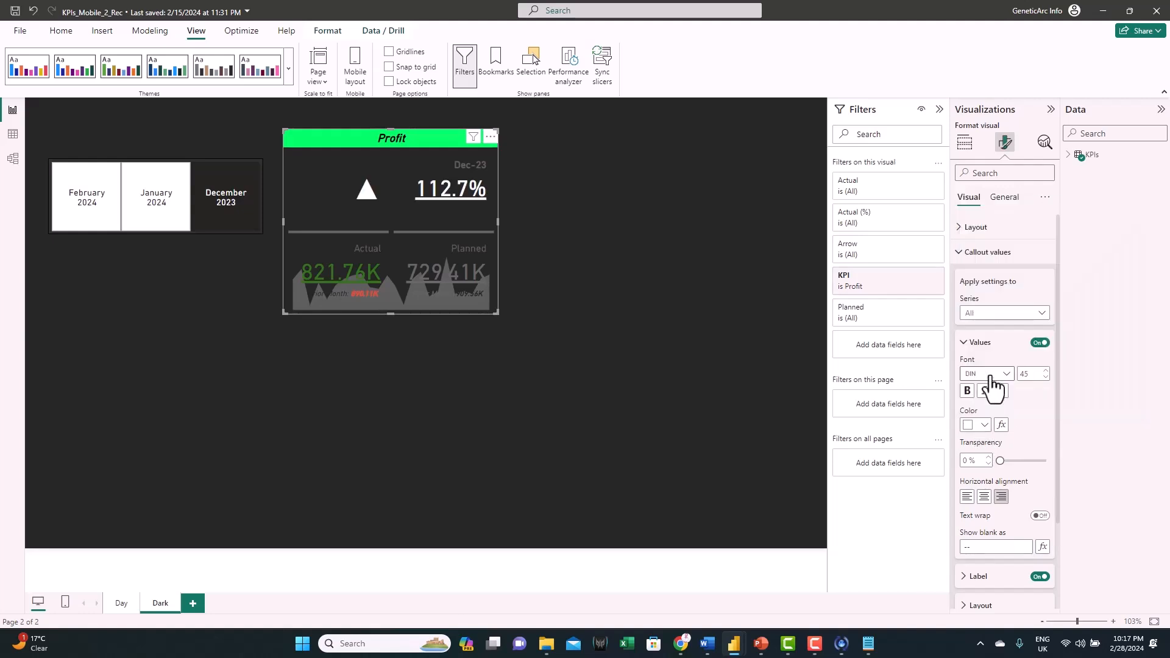
Step: Set the callout label colour of all series in the Profit card to the lightest grey shade of white
{"action": "scroll", "coordinate": [975, 438], "scroll_direction": "down", "scroll_amount": 2}
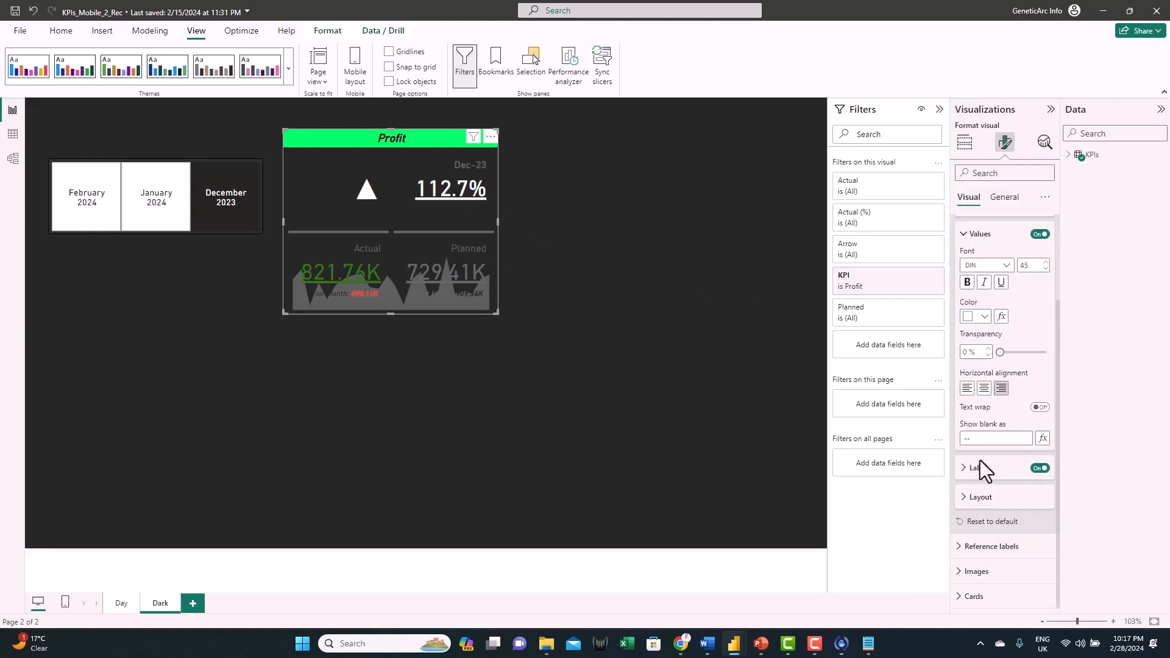
{"action": "left_click", "coordinate": [973, 470]}
{"action": "scroll", "coordinate": [994, 498], "scroll_direction": "down", "scroll_amount": 2}
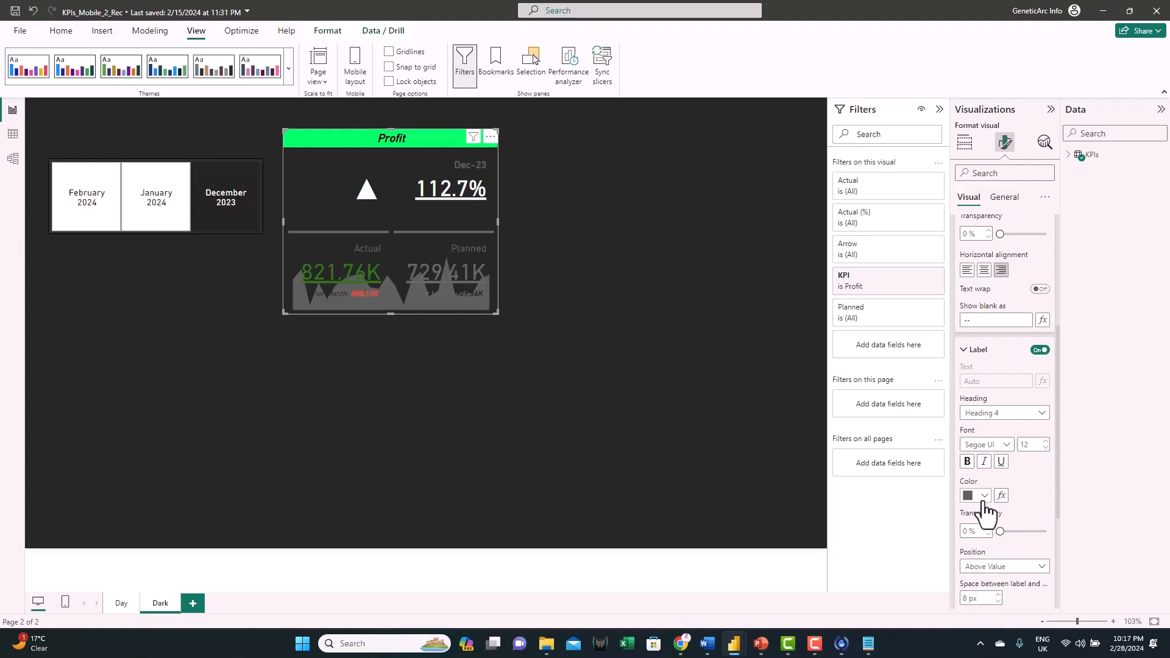
{"action": "left_click", "coordinate": [981, 499]}
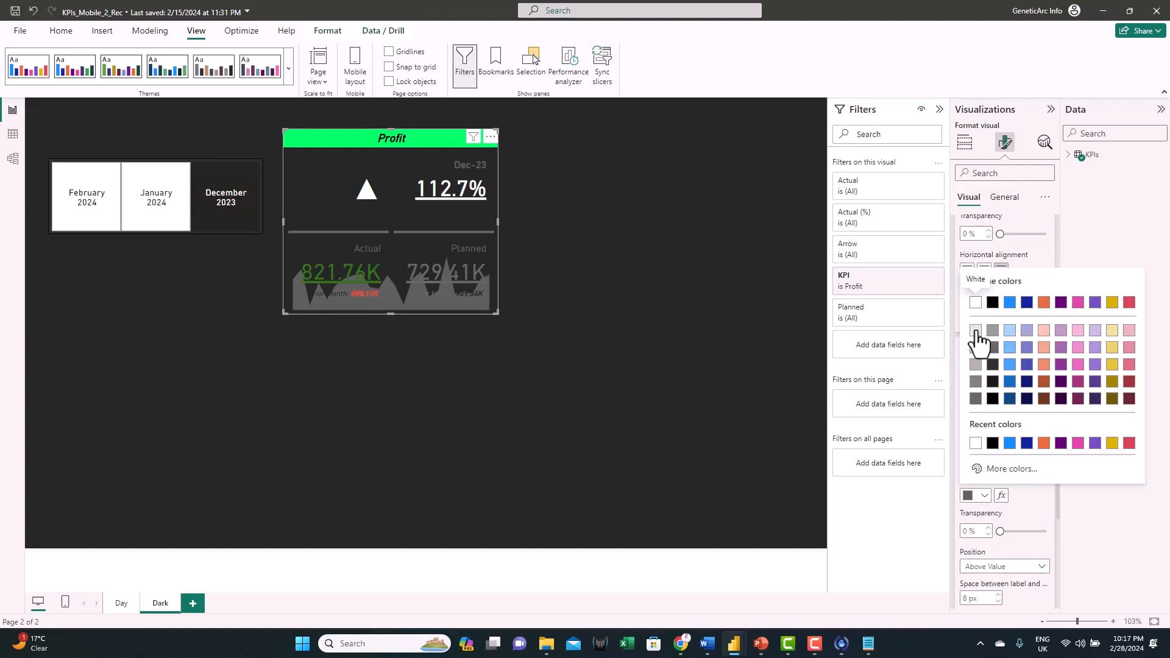
{"action": "left_click", "coordinate": [975, 330]}
{"action": "left_click", "coordinate": [976, 348]}
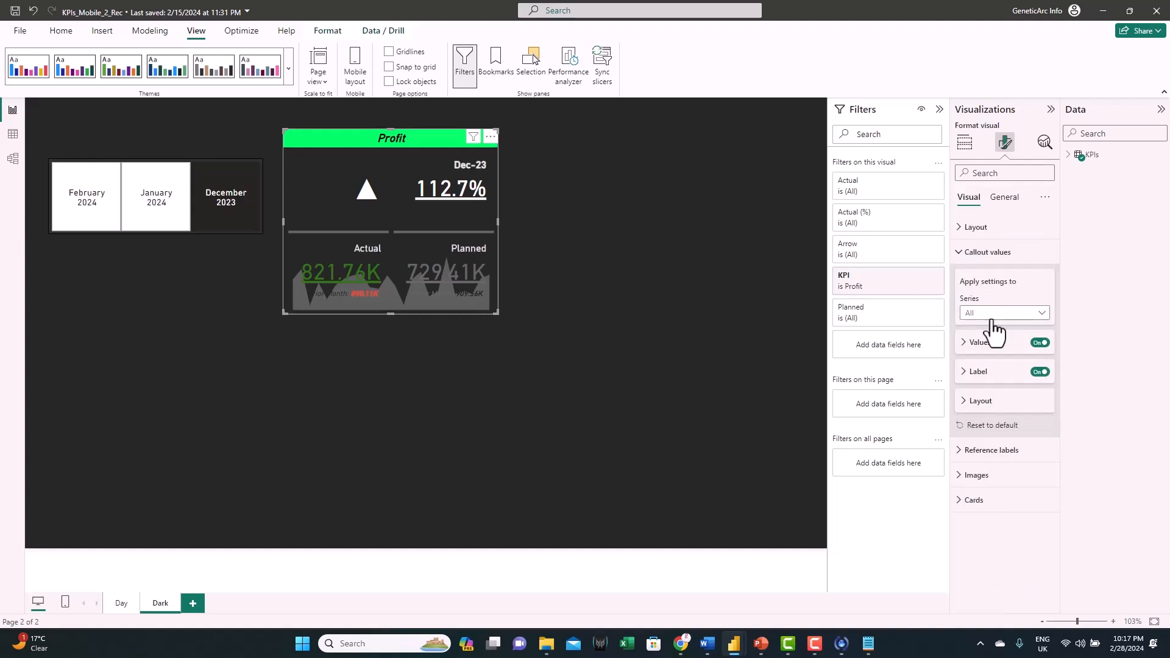
Step: Set the Planned series' callout value colour to White, 20% darker in the Profit card
{"action": "left_click", "coordinate": [993, 314]}
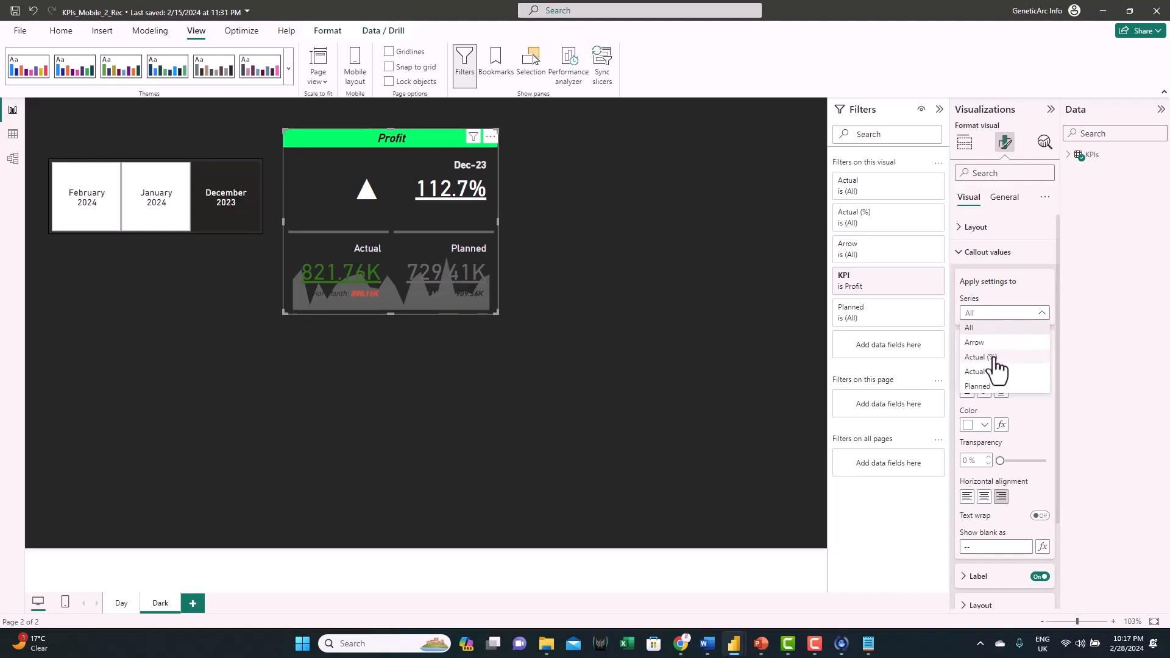
{"action": "left_click", "coordinate": [991, 386]}
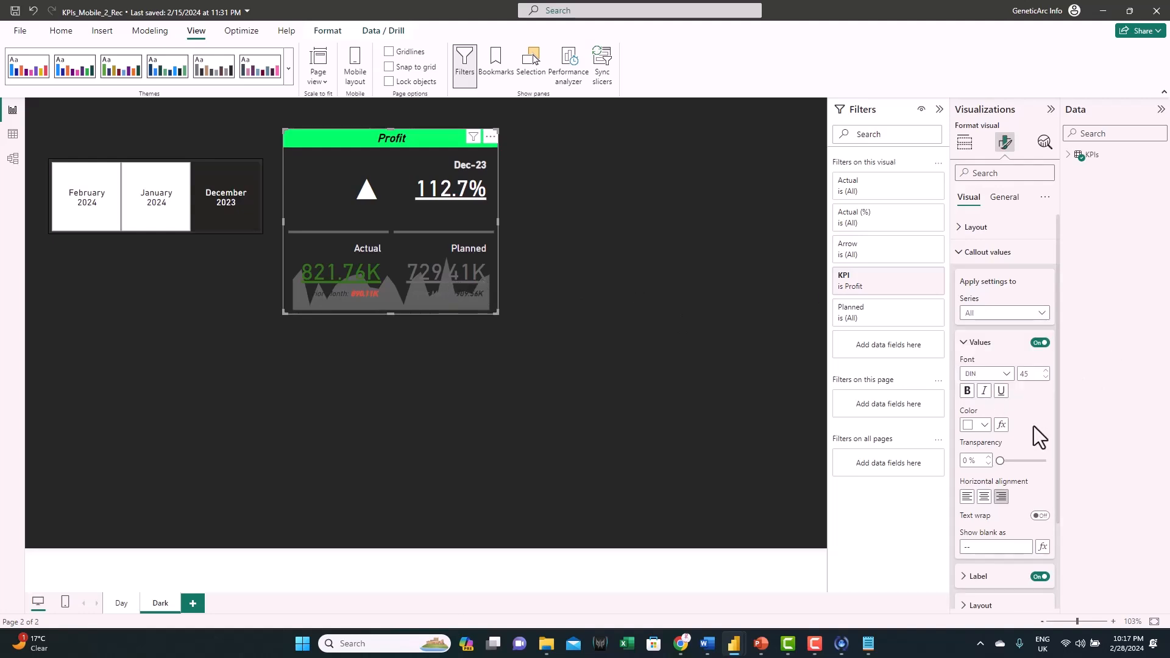
{"action": "left_click", "coordinate": [976, 425]}
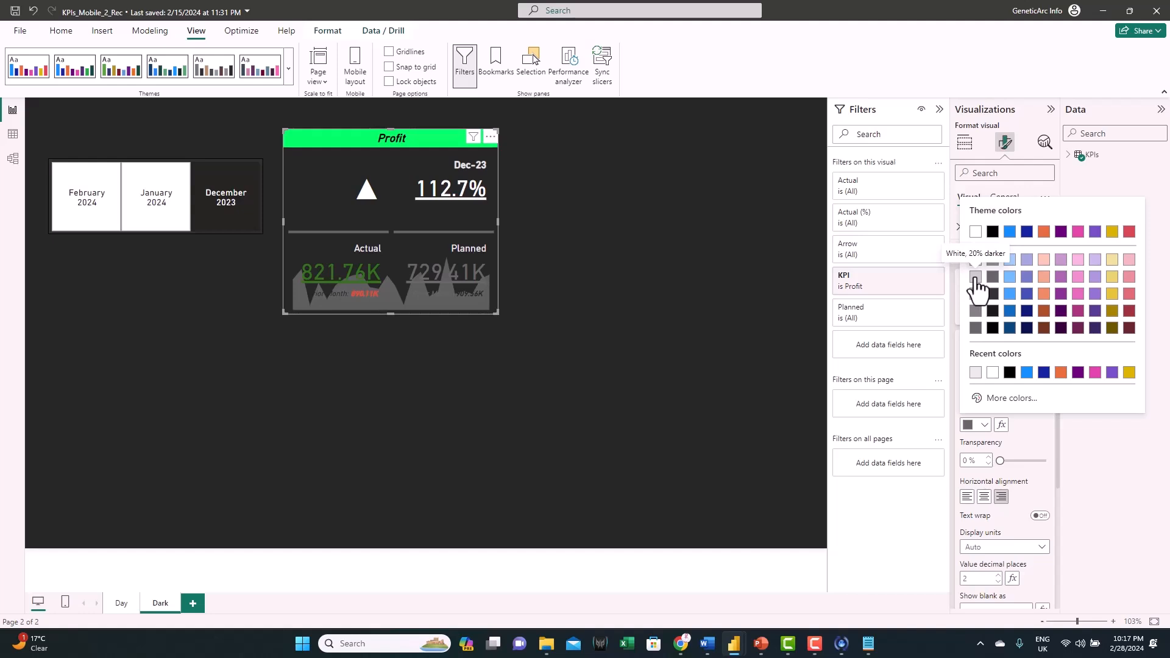
{"action": "left_click", "coordinate": [975, 277]}
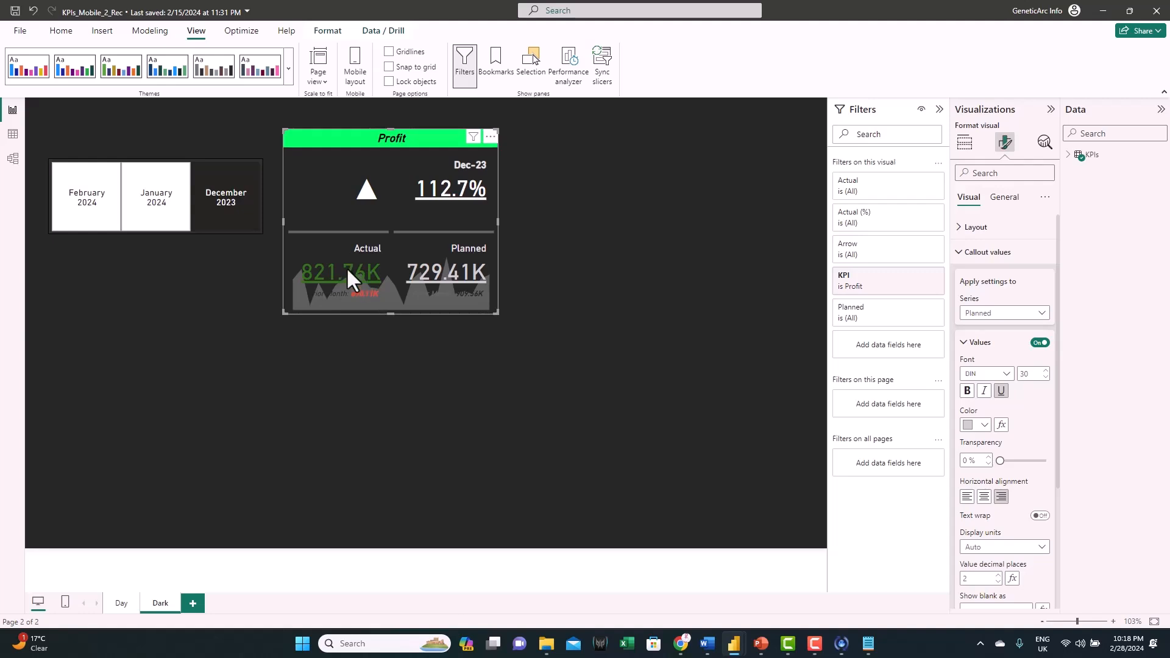
Step: Set the Actual series' callout value colour rules in the Profit card to red below 1, white at 1 and bright green above 1
{"action": "left_click", "coordinate": [981, 313]}
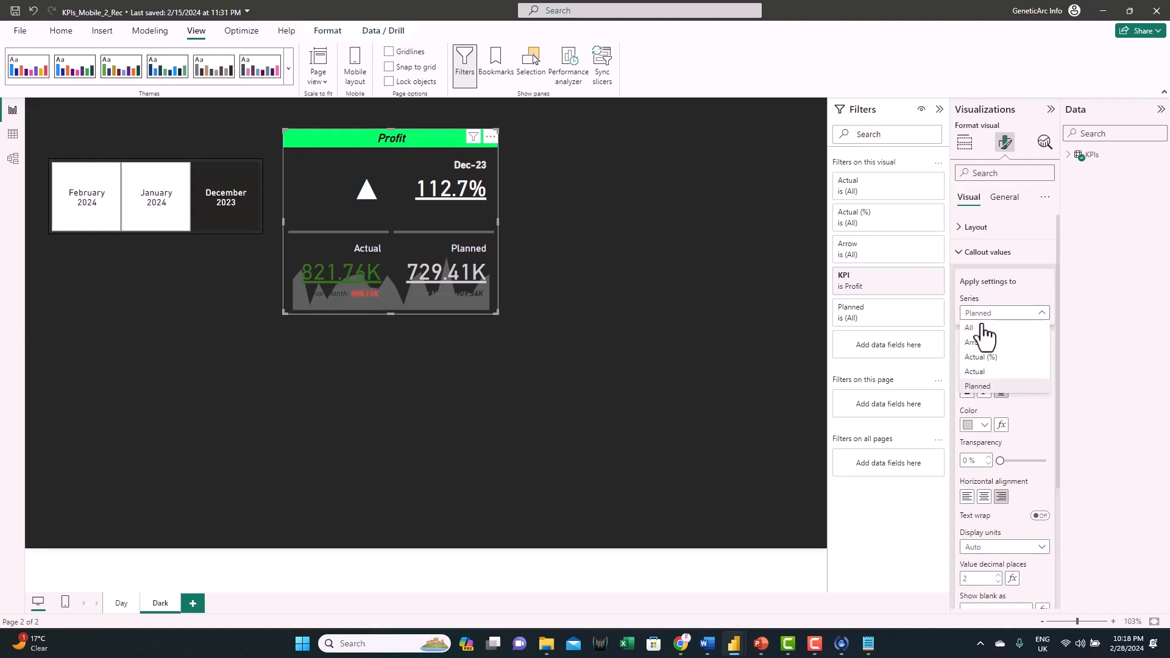
{"action": "left_click", "coordinate": [976, 371]}
{"action": "scroll", "coordinate": [1022, 412], "scroll_direction": "down", "scroll_amount": 2}
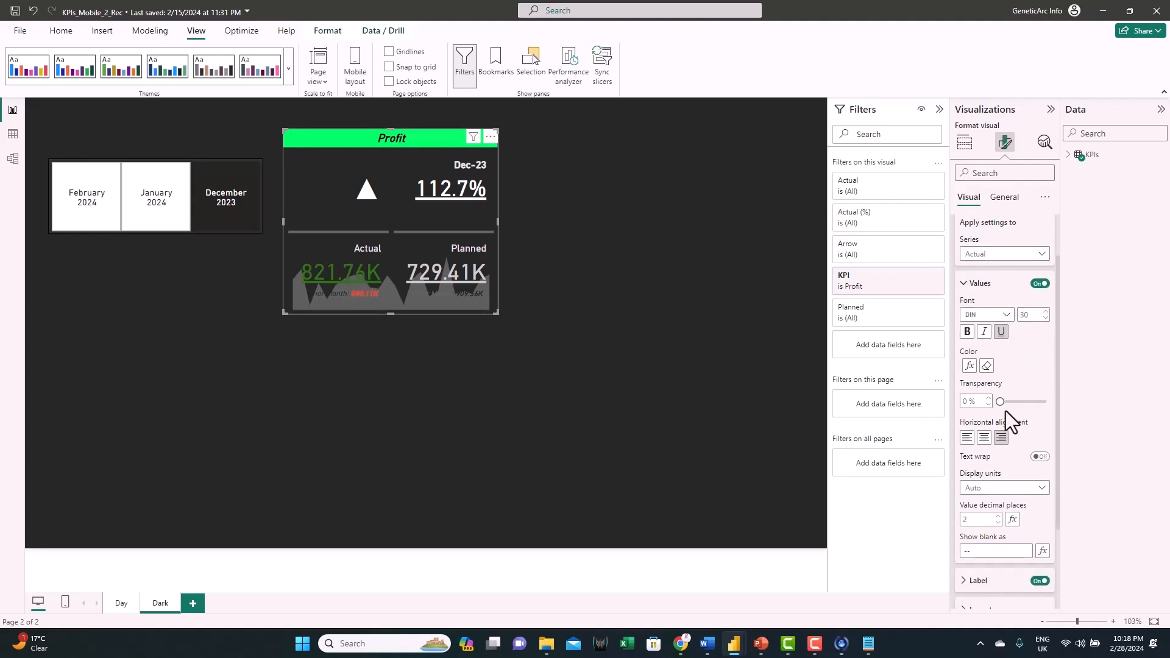
{"action": "left_click", "coordinate": [968, 366]}
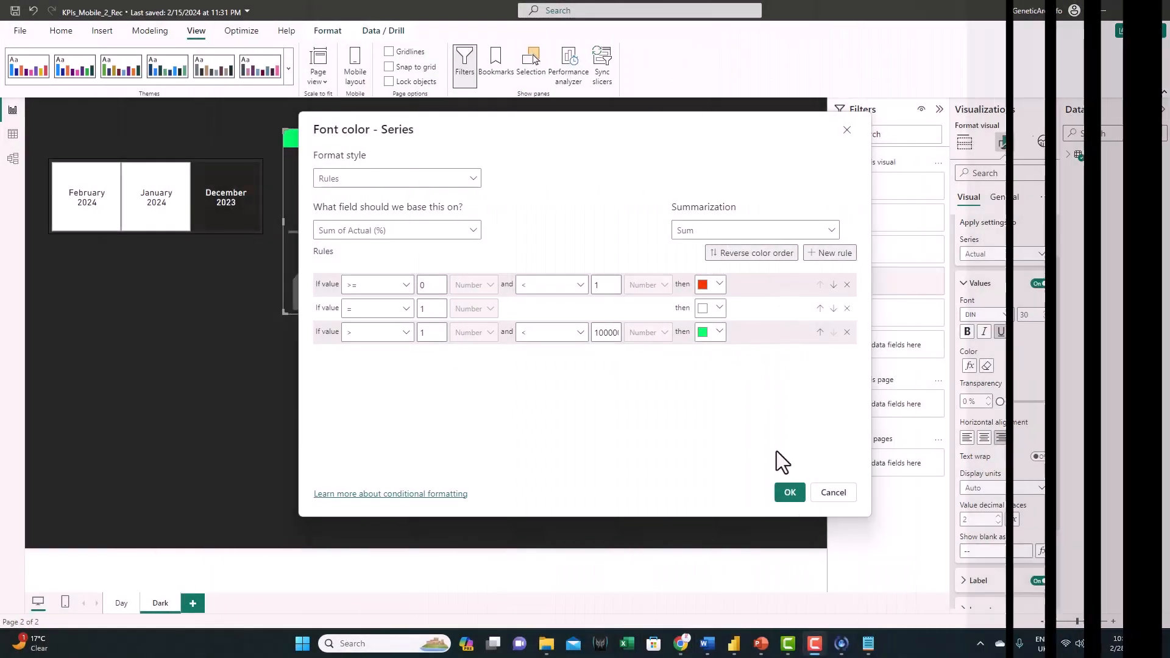
{"action": "left_click", "coordinate": [788, 492]}
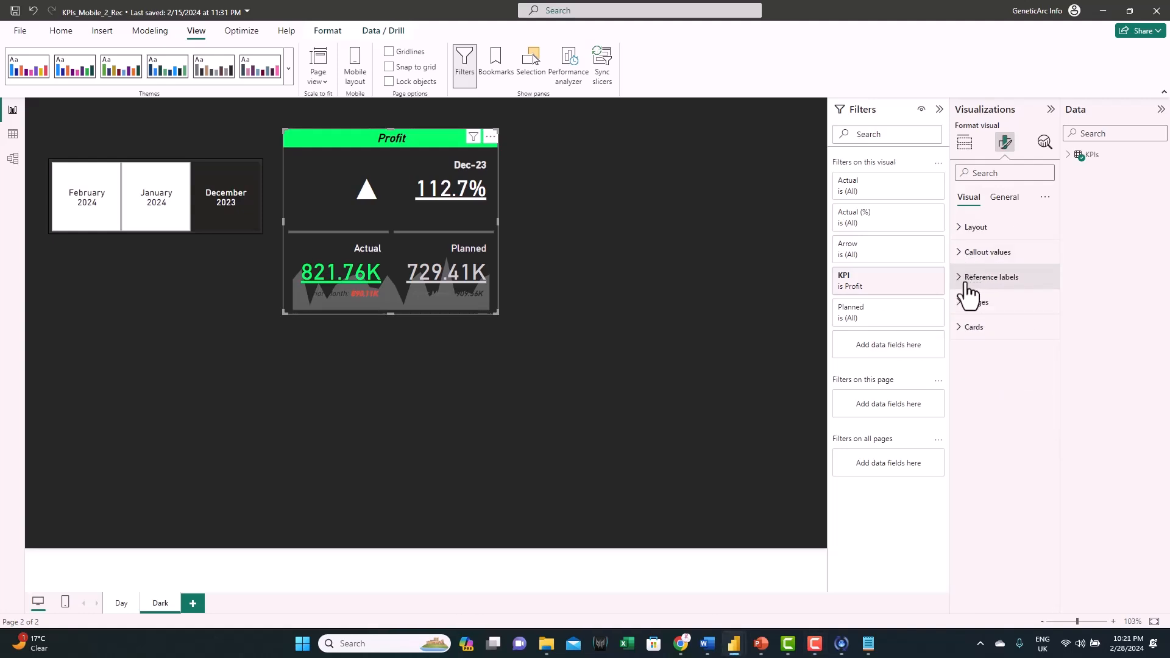
Step: Set the reference label value colour to a light grey shade of white for all series of the Profit card
{"action": "left_click", "coordinate": [964, 282]}
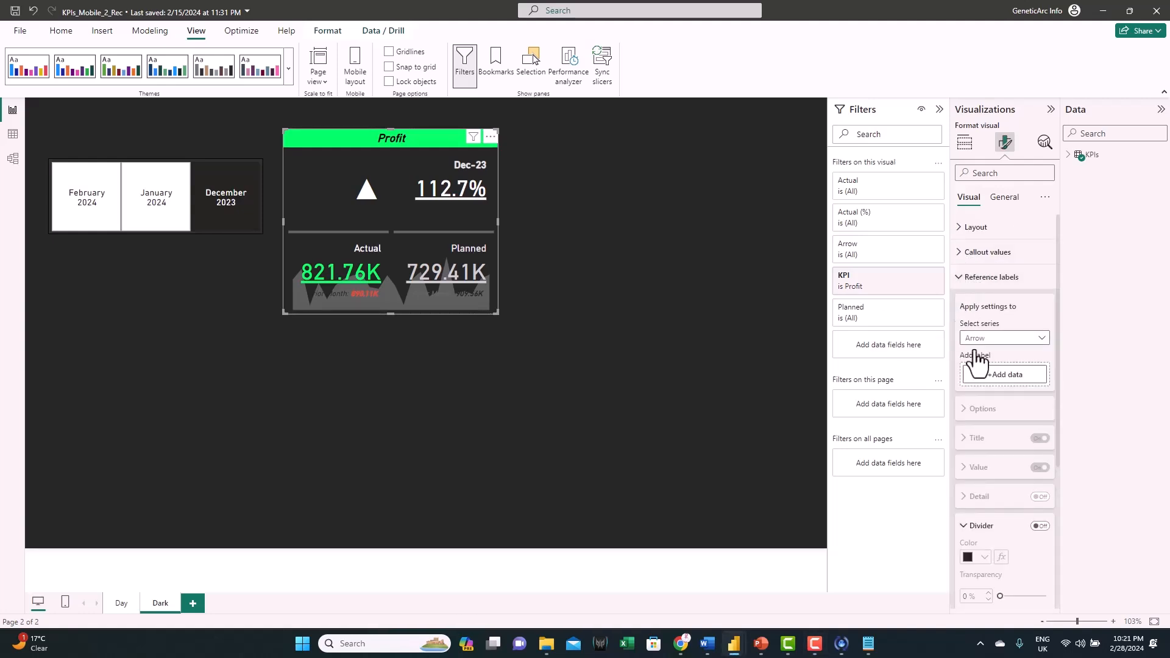
{"action": "left_click", "coordinate": [993, 339]}
{"action": "left_click", "coordinate": [992, 352]}
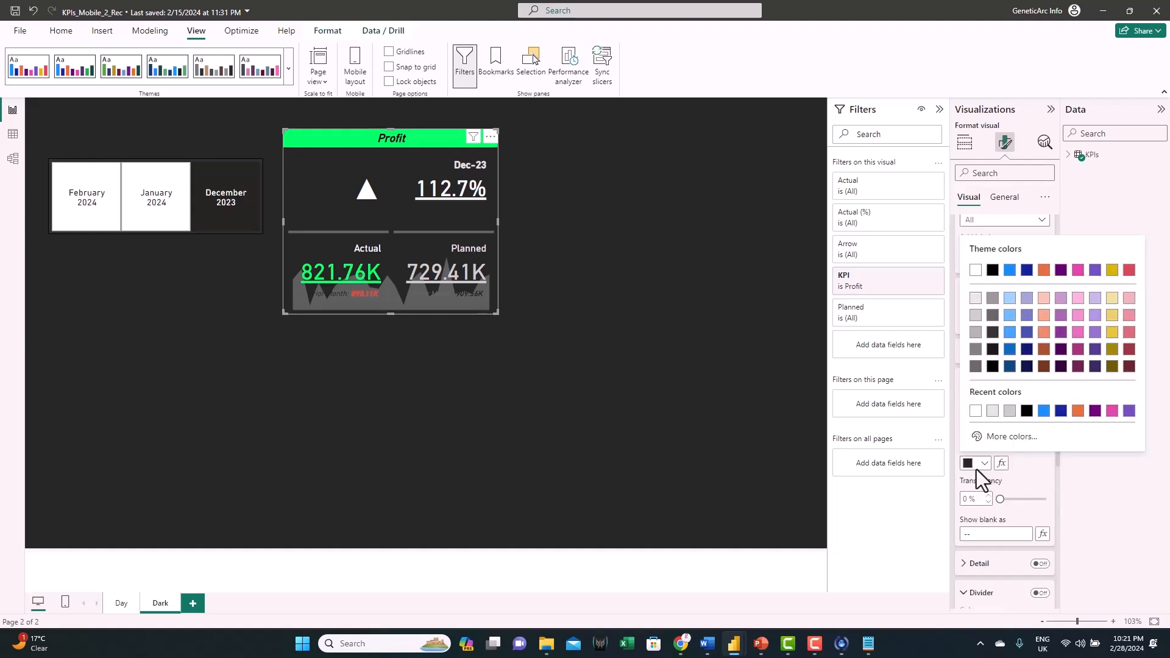
{"action": "left_click", "coordinate": [975, 308]}
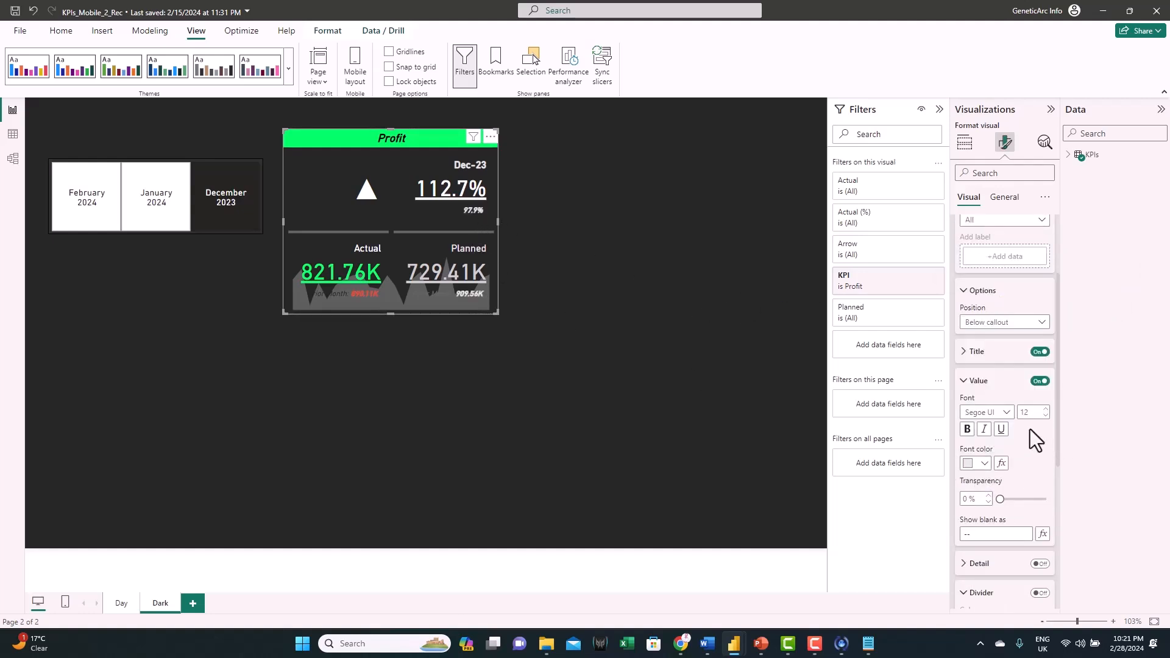
Step: Set the reference label title colour to a light grey shade of white for all series of the Profit card
{"action": "left_click", "coordinate": [970, 359]}
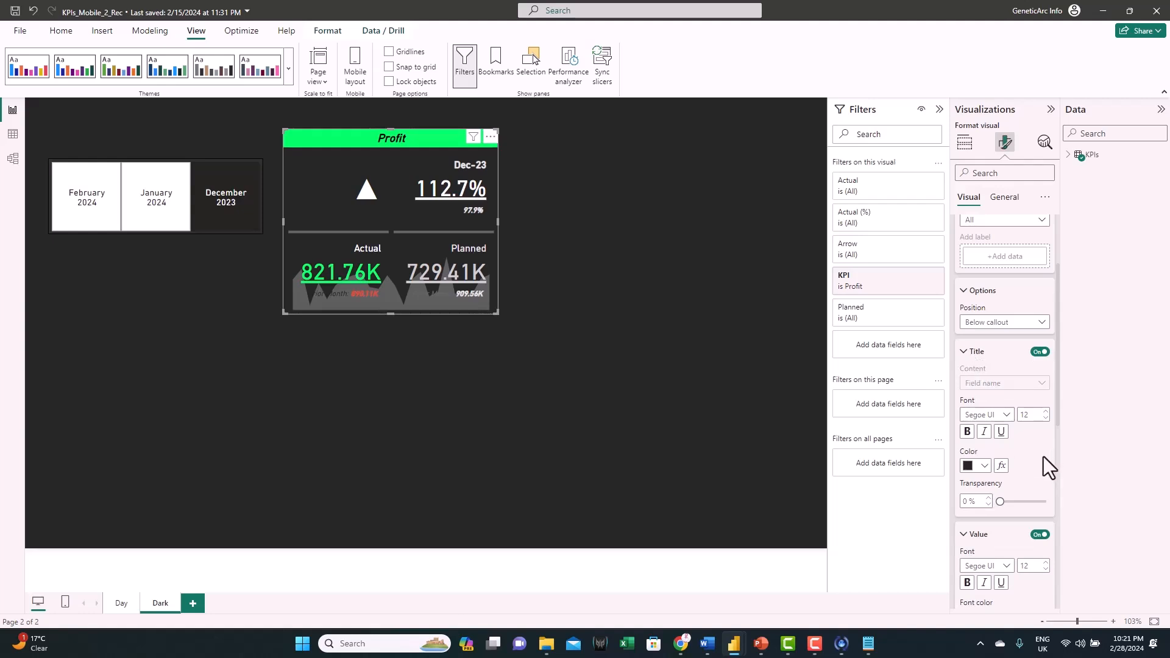
{"action": "left_click", "coordinate": [975, 467]}
{"action": "left_click", "coordinate": [975, 301]}
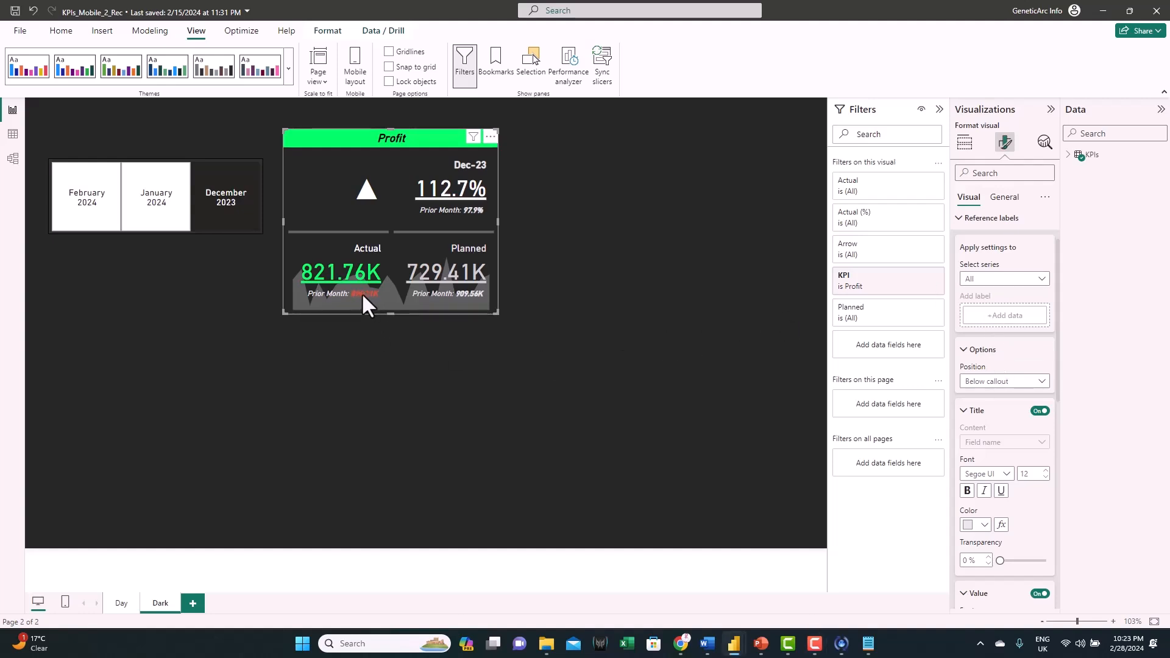
Step: Set the Actual_PM reference label's value colour rules, based on Actual%_PM, to red below 1, white at 1 and bright green above 1
{"action": "left_click", "coordinate": [1015, 281]}
{"action": "left_click", "coordinate": [1016, 353]}
{"action": "left_click", "coordinate": [1004, 396]}
{"action": "scroll", "coordinate": [1005, 390], "scroll_direction": "down", "scroll_amount": 1}
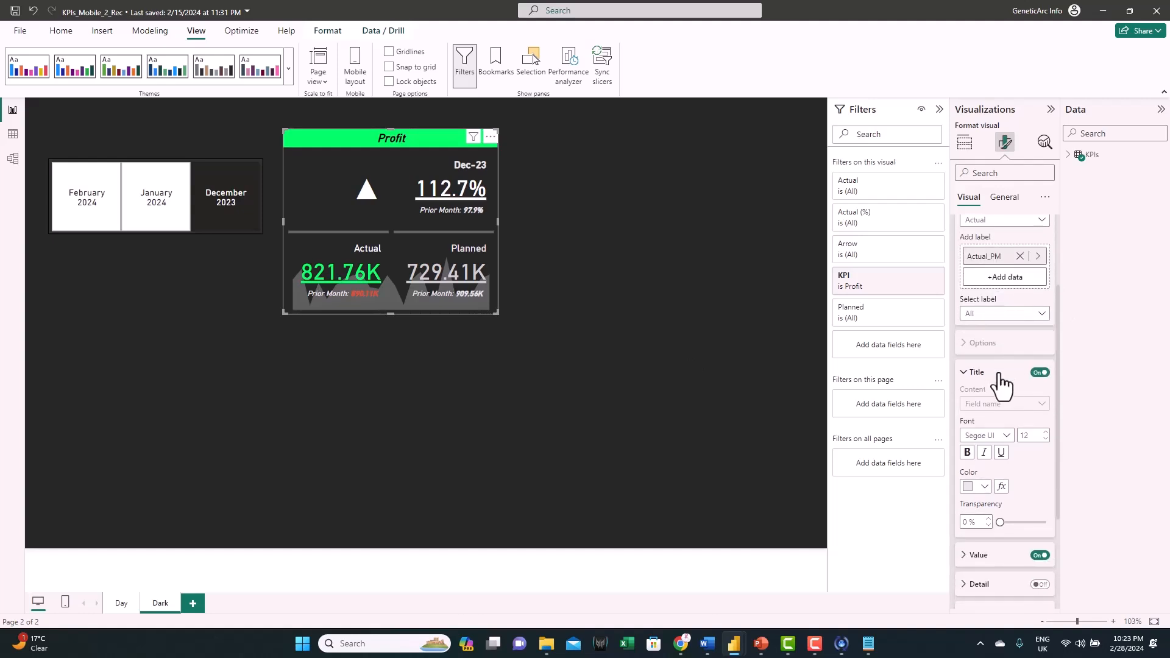
{"action": "left_click", "coordinate": [987, 314]}
{"action": "left_click", "coordinate": [987, 346]}
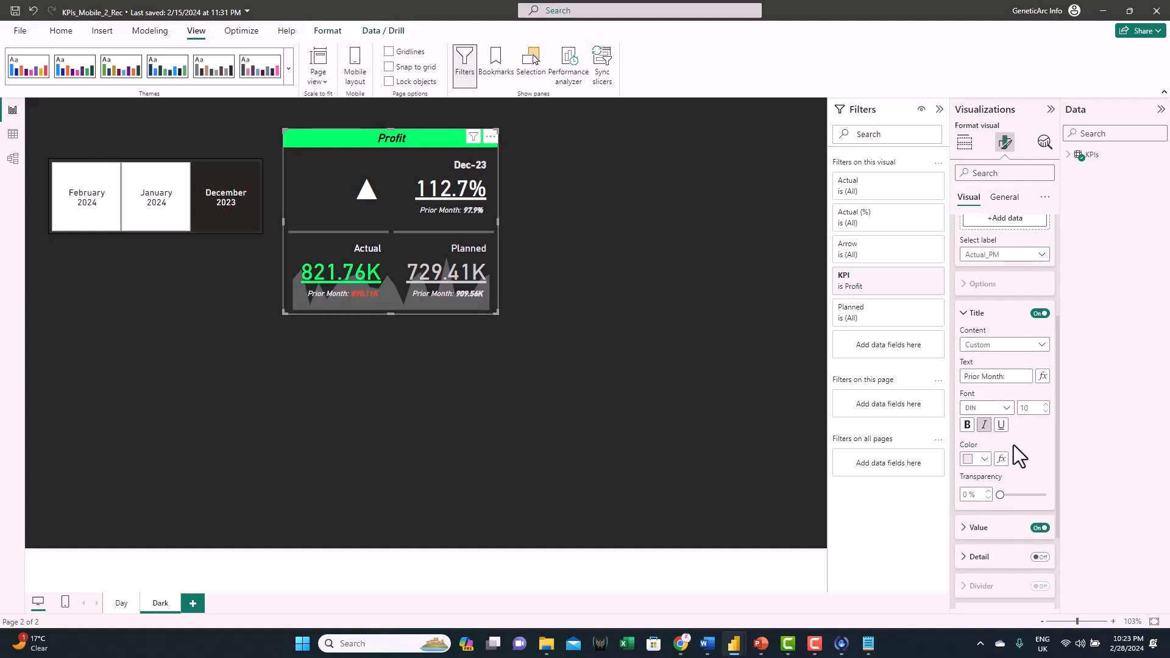
{"action": "scroll", "coordinate": [1014, 448], "scroll_direction": "down", "scroll_amount": 1}
{"action": "left_click", "coordinate": [1002, 478]}
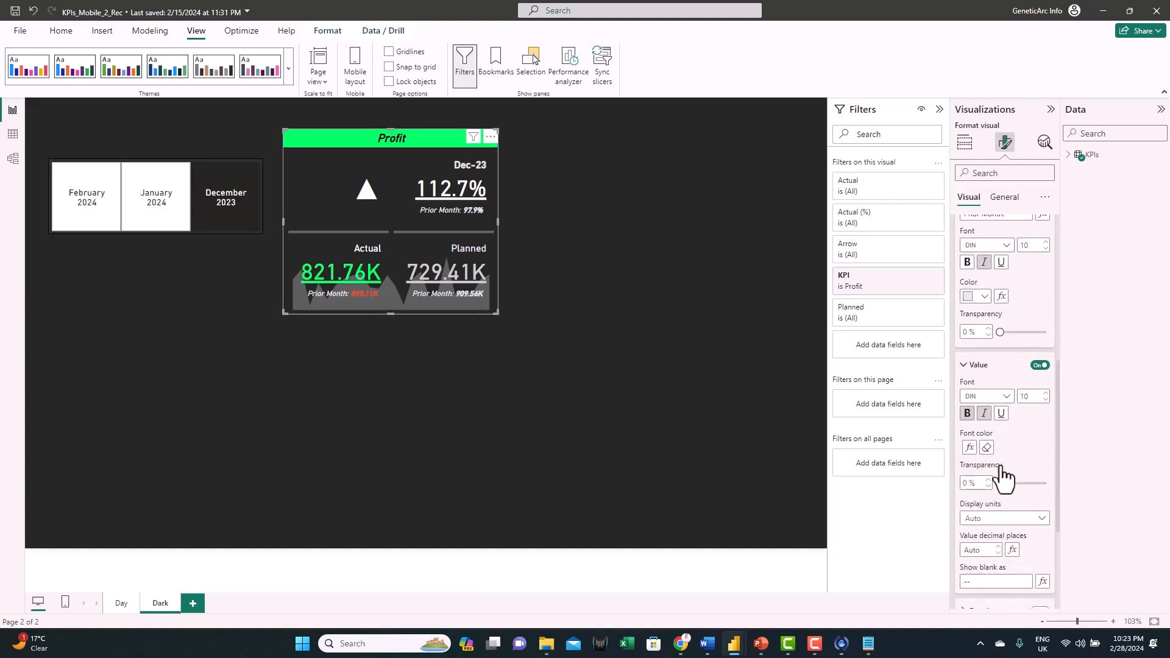
{"action": "left_click", "coordinate": [970, 434]}
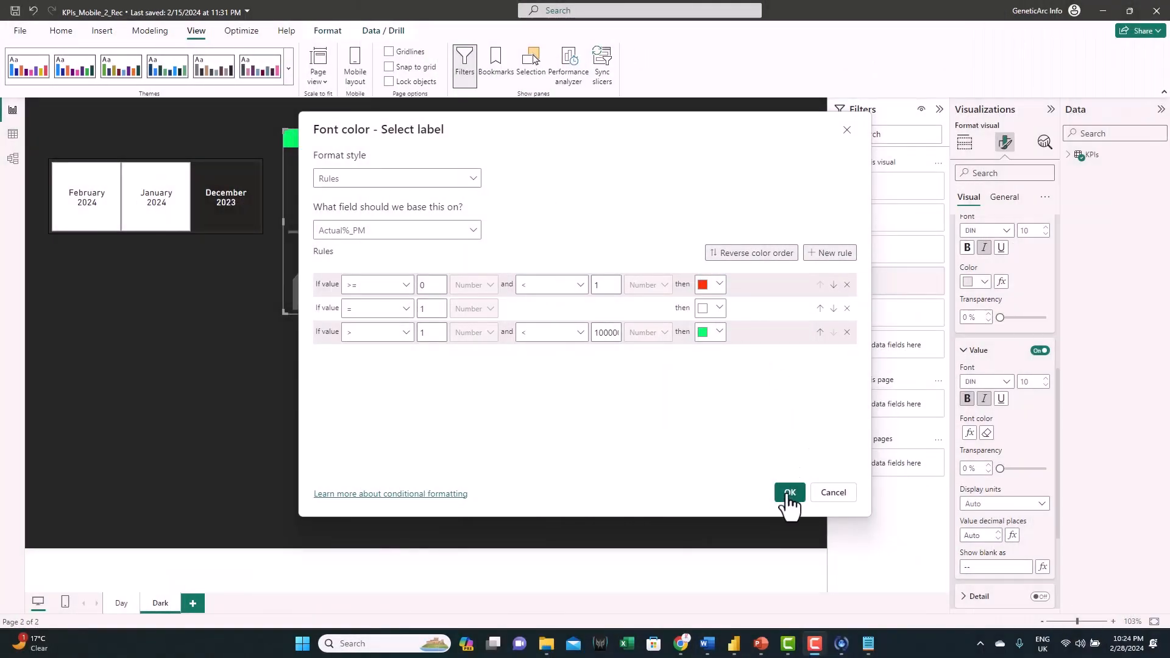
{"action": "left_click", "coordinate": [789, 493]}
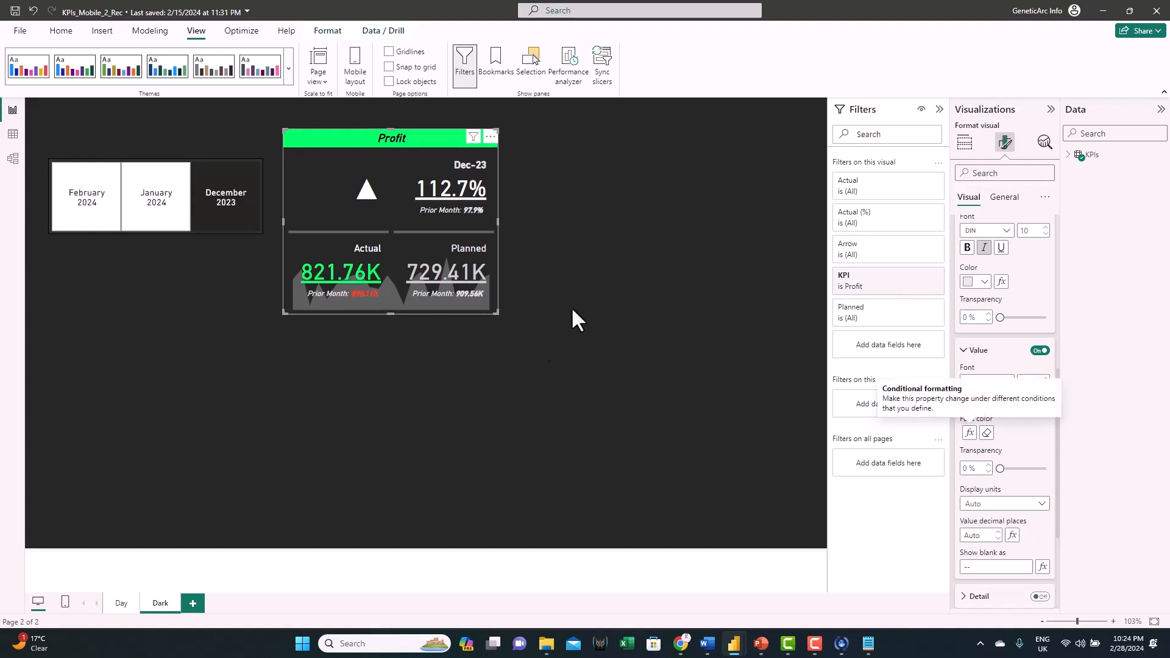
Step: Check the recoloured Profit card with the page filtered to January 2024 and February 2024
{"action": "left_click", "coordinate": [173, 224]}
{"action": "left_click", "coordinate": [170, 222]}
{"action": "left_click", "coordinate": [76, 221]}
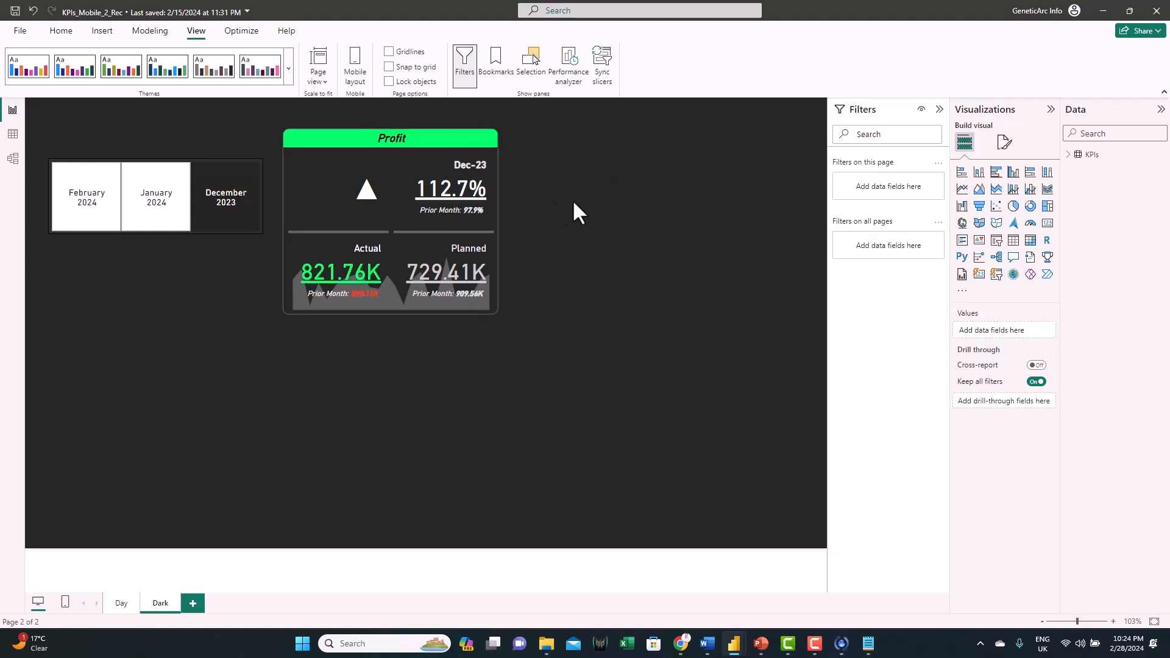
Step: Duplicate the Profit group with its card and chart on the Dark page, placing the copy beside the original
{"action": "left_click", "coordinate": [393, 168]}
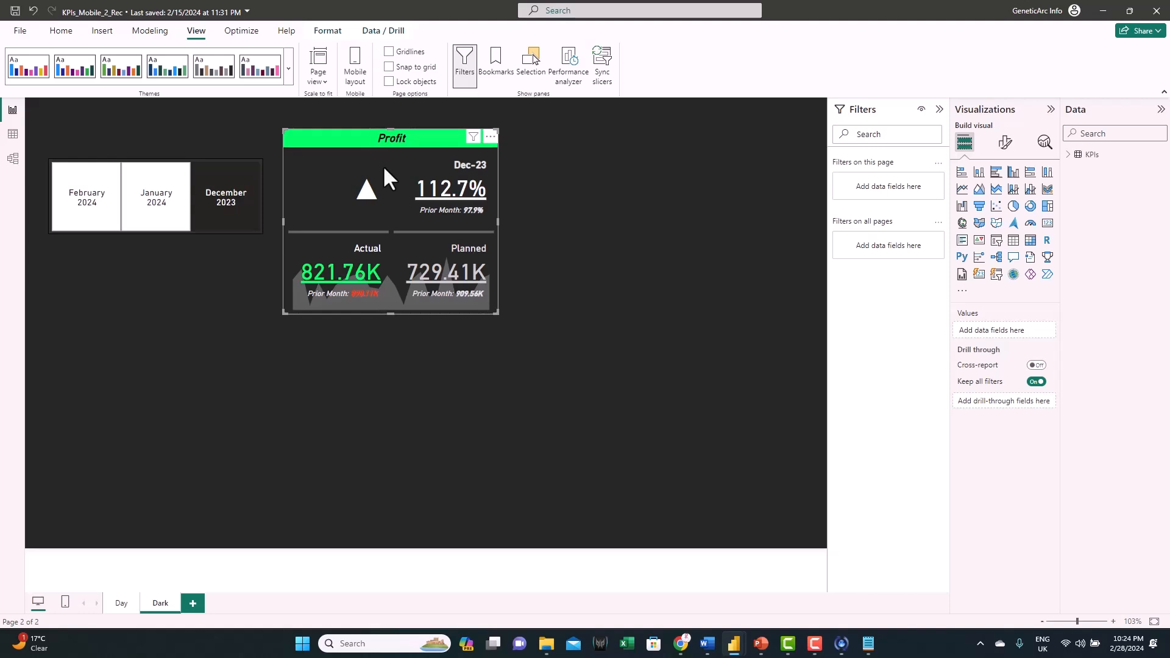
{"action": "left_click", "coordinate": [527, 59]}
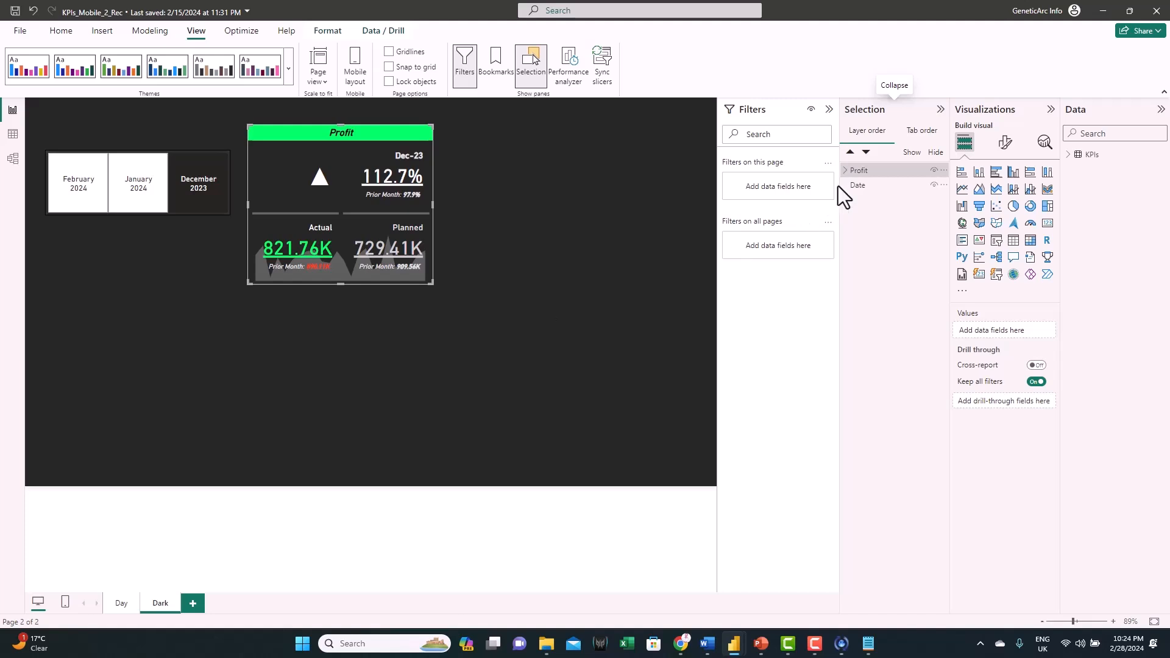
{"action": "left_click", "coordinate": [845, 170]}
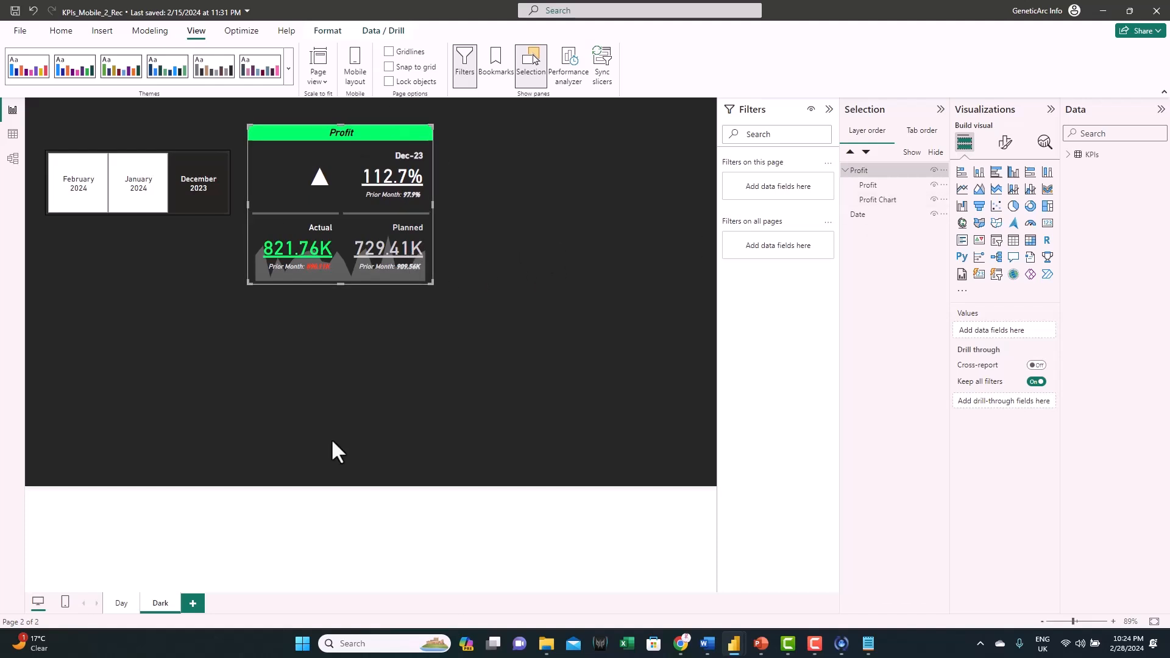
{"action": "key", "text": "ctrl+c"}
{"action": "key", "text": "ctrl+v"}
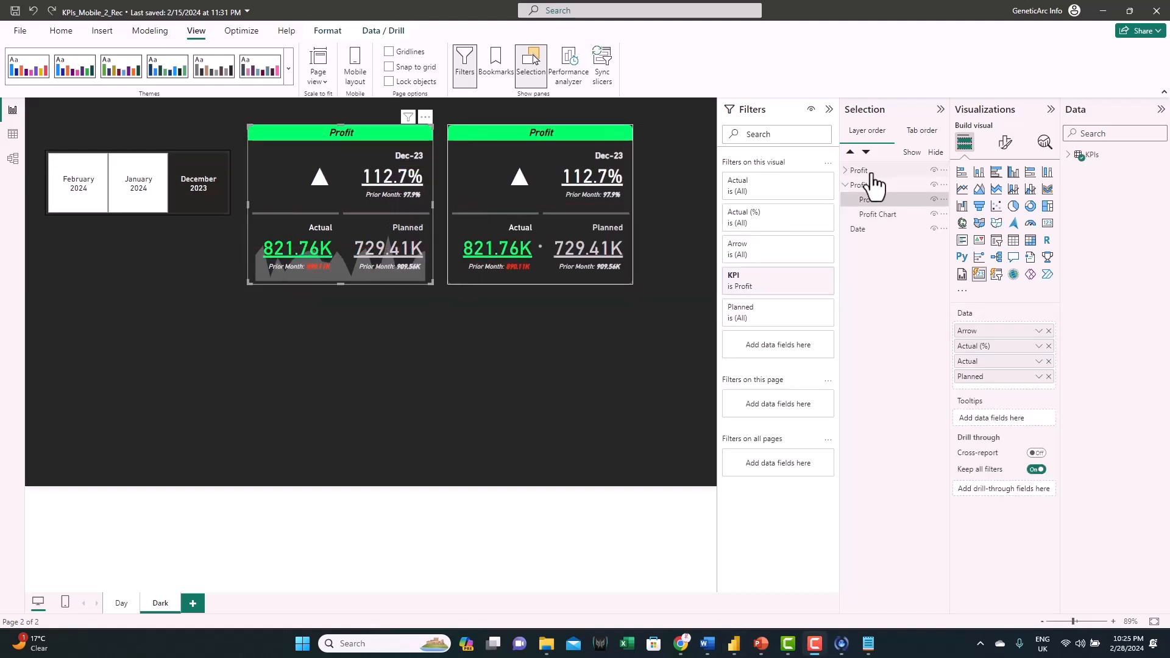
Step: Change the KPI filter of the copied group's card from Profit to Revenue
{"action": "left_click", "coordinate": [872, 171]}
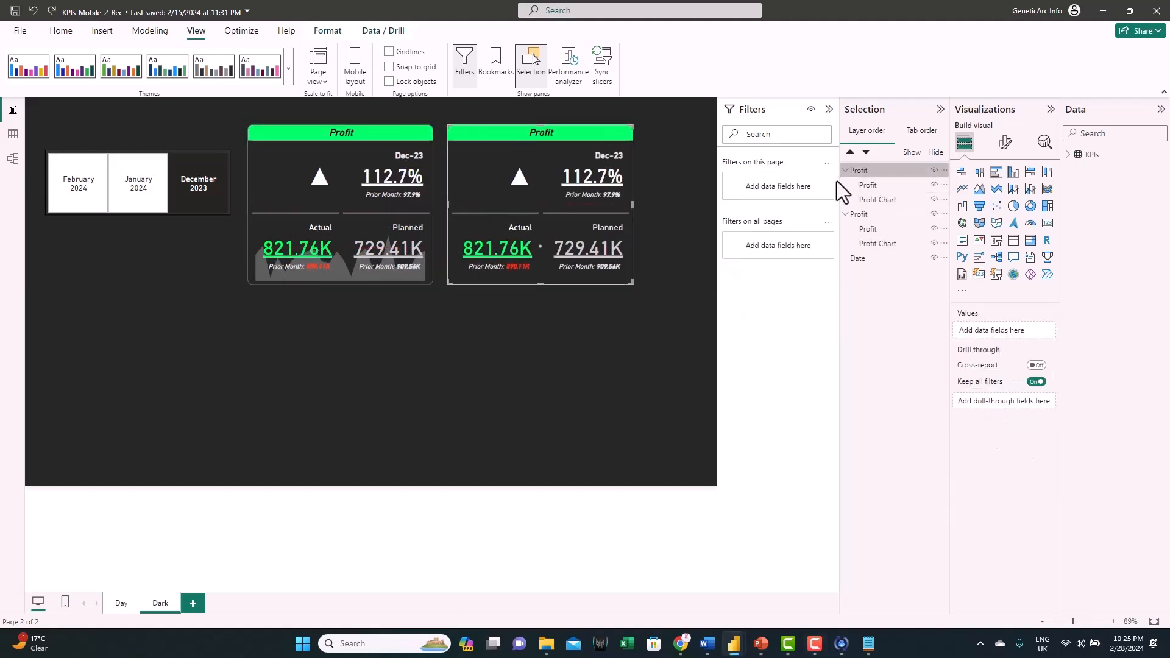
{"action": "left_click", "coordinate": [878, 186]}
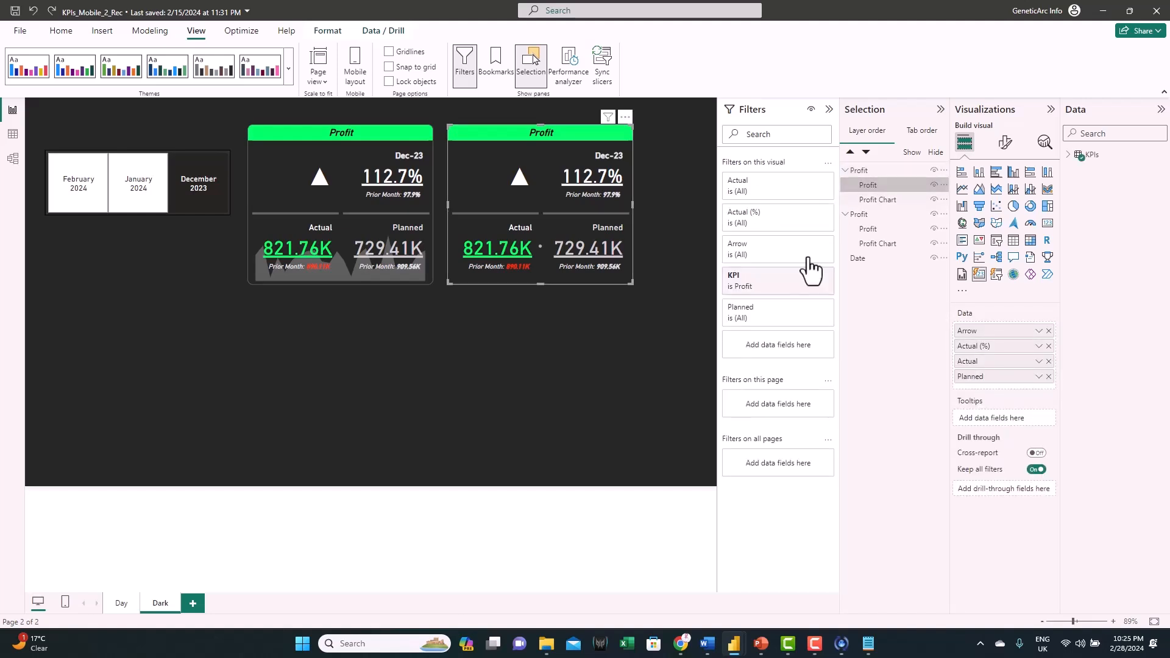
{"action": "left_click", "coordinate": [796, 276]}
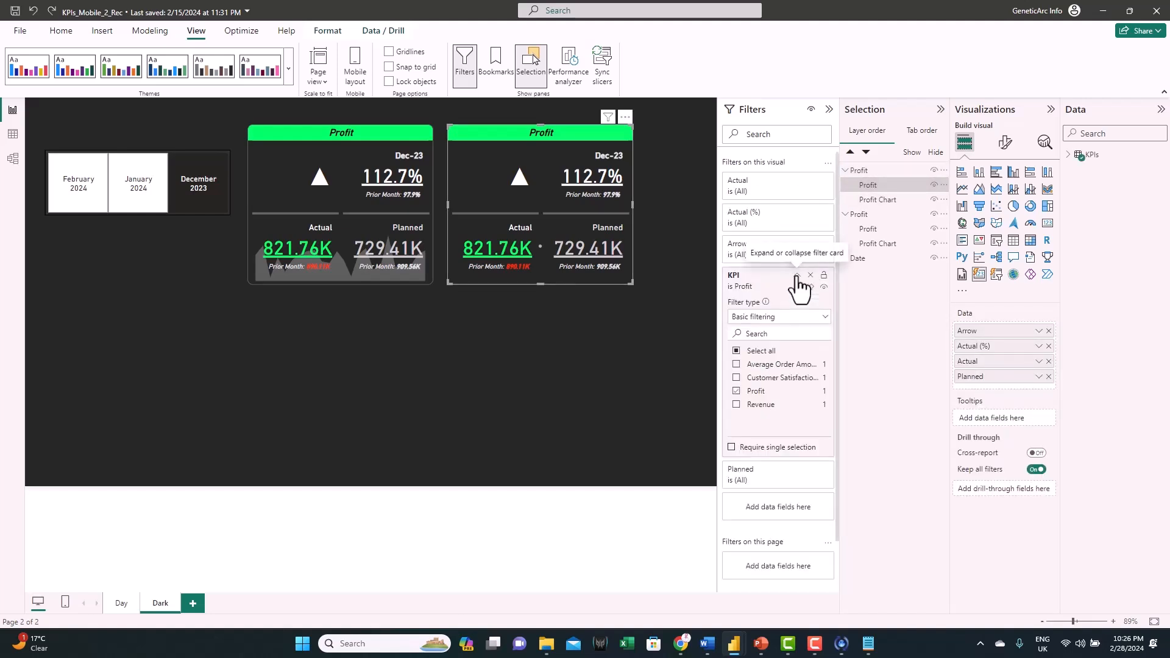
{"action": "left_click", "coordinate": [740, 392]}
{"action": "left_click", "coordinate": [736, 405]}
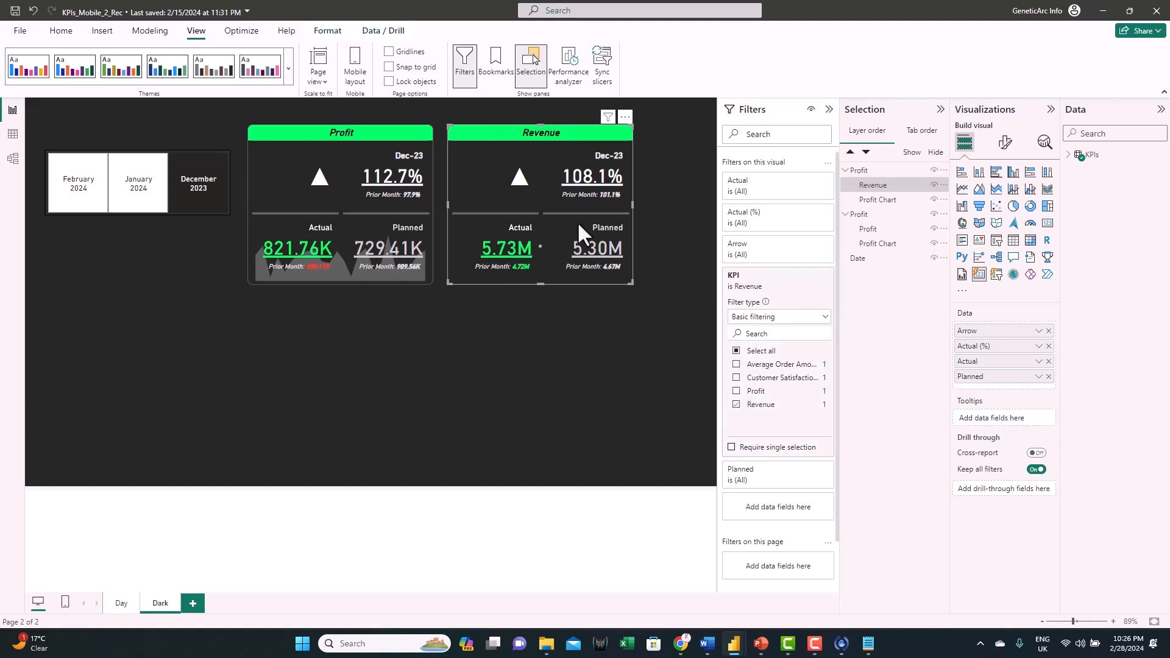
Step: Change the KPI filter of the copied group's Profit Chart from Profit to Revenue
{"action": "left_click", "coordinate": [899, 203]}
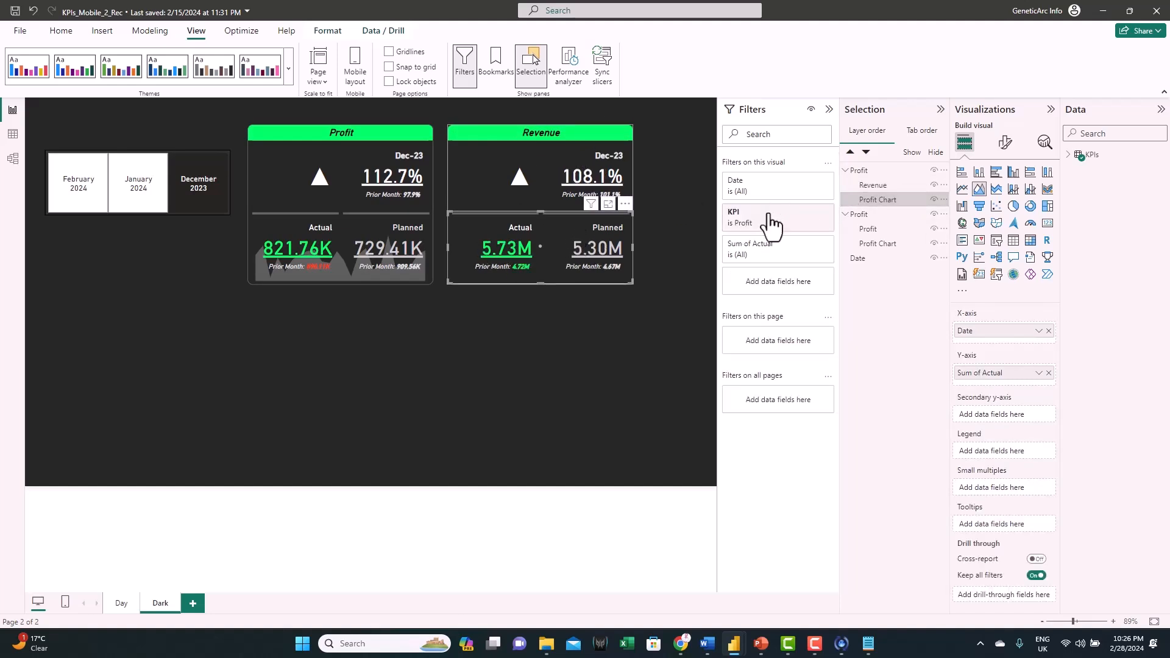
{"action": "left_click", "coordinate": [796, 212]}
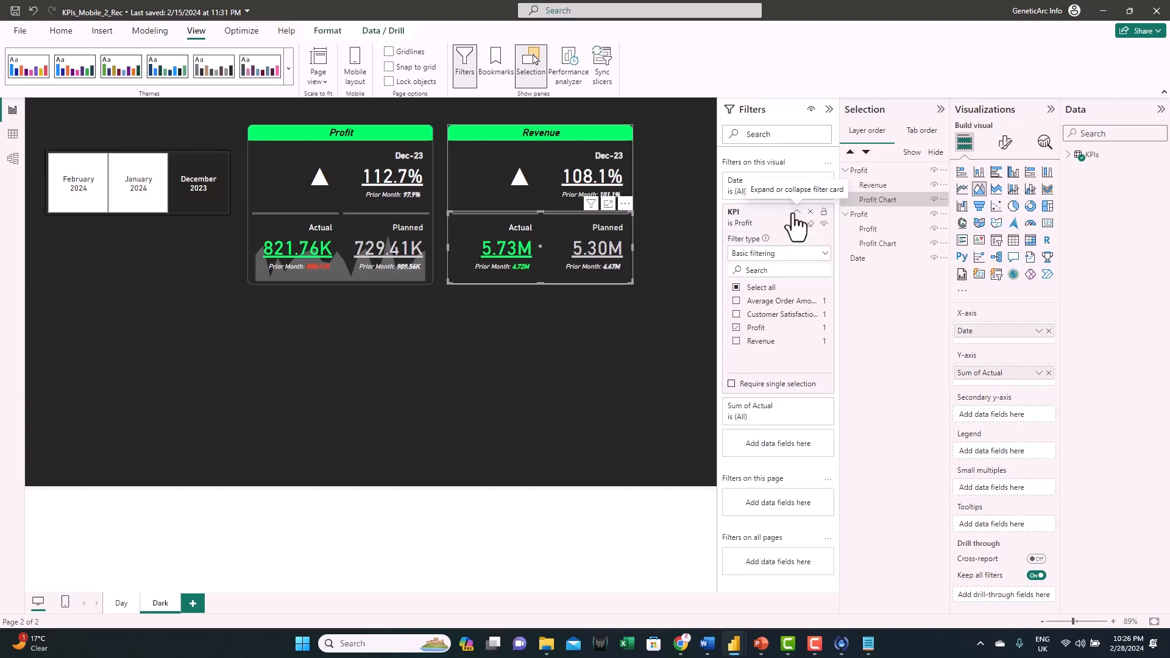
{"action": "left_click", "coordinate": [736, 328]}
{"action": "left_click", "coordinate": [737, 341]}
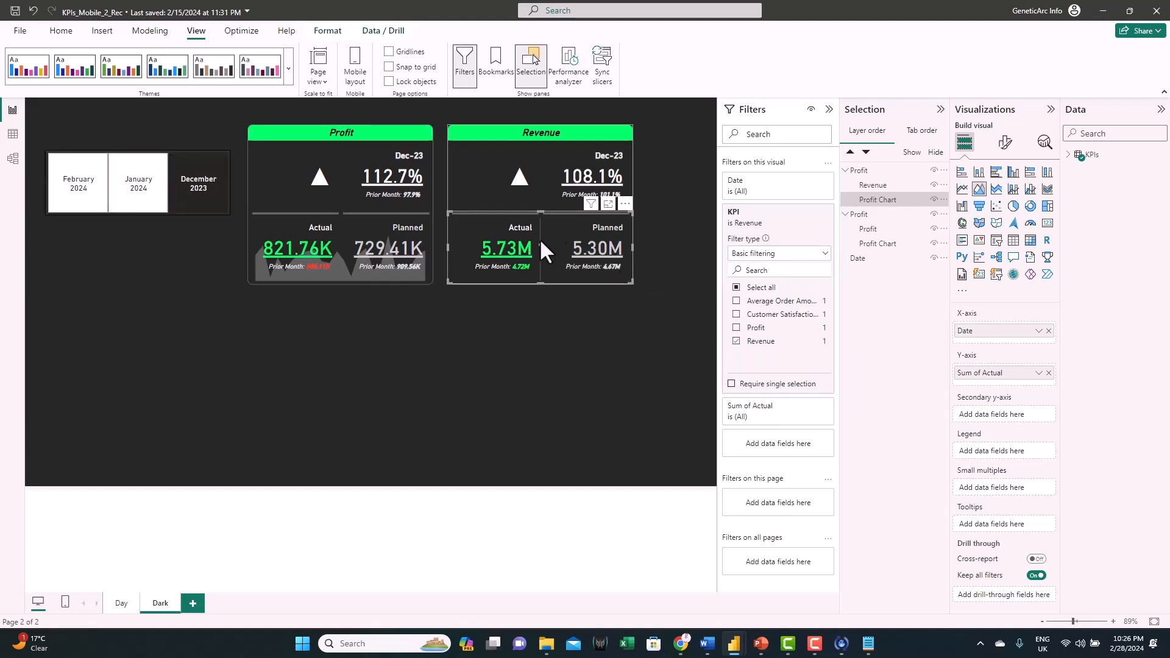
Step: Edit the Date slicer's interactions so it no longer filters the copied area chart behind the Revenue card
{"action": "left_click", "coordinate": [145, 214]}
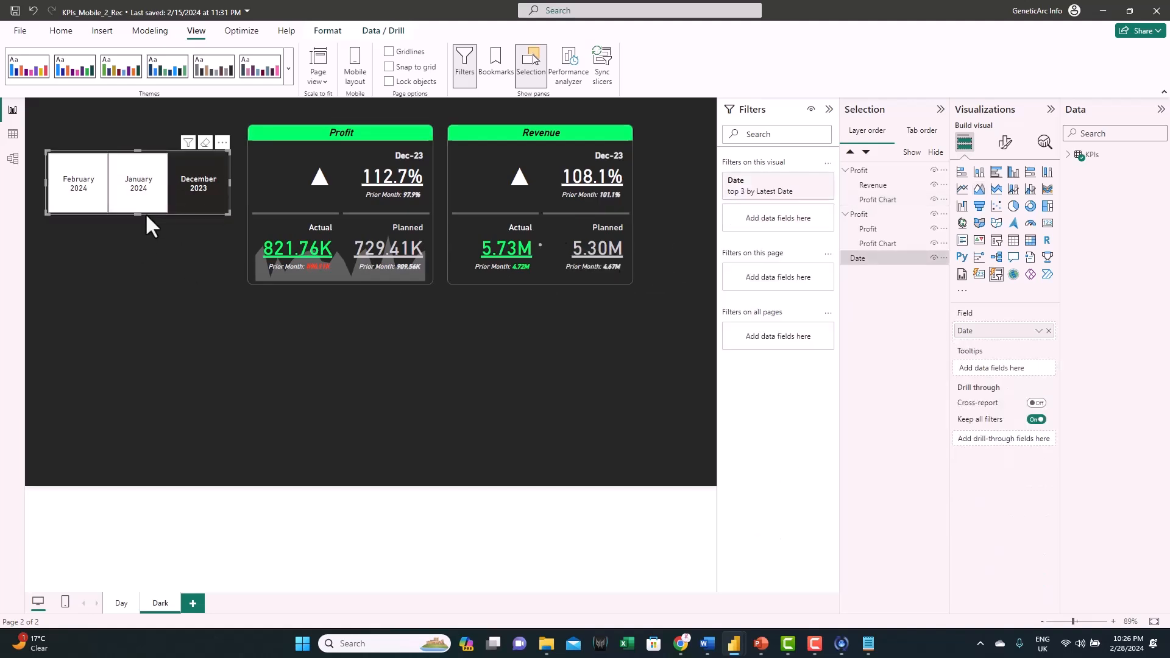
{"action": "left_click", "coordinate": [329, 31]}
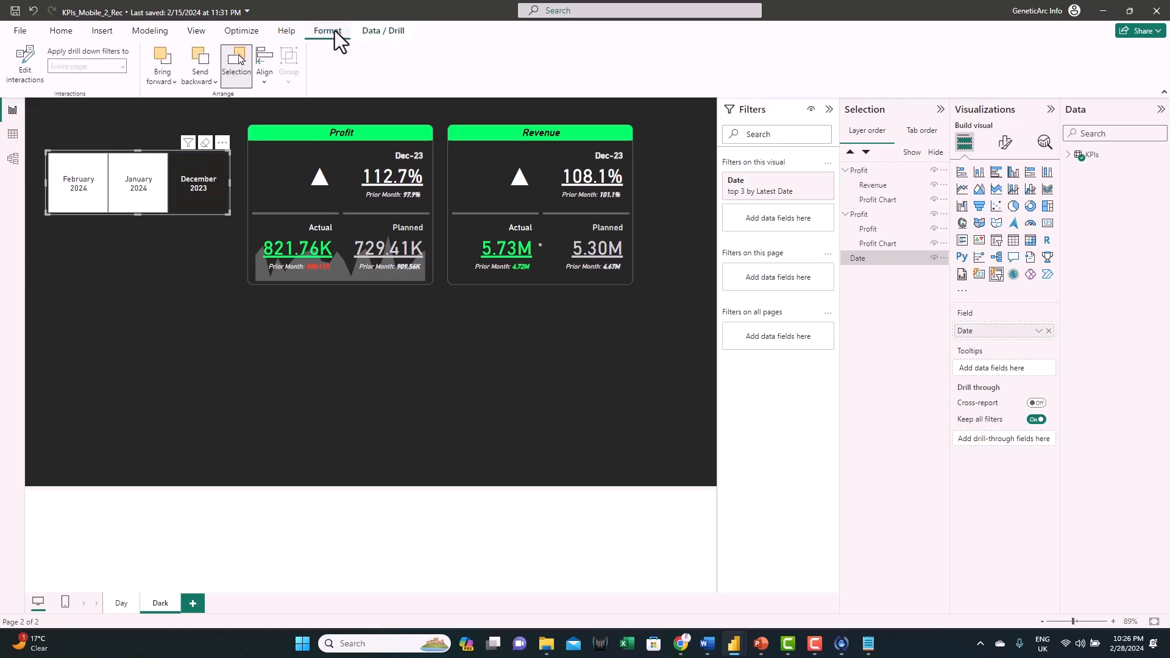
{"action": "left_click", "coordinate": [26, 67]}
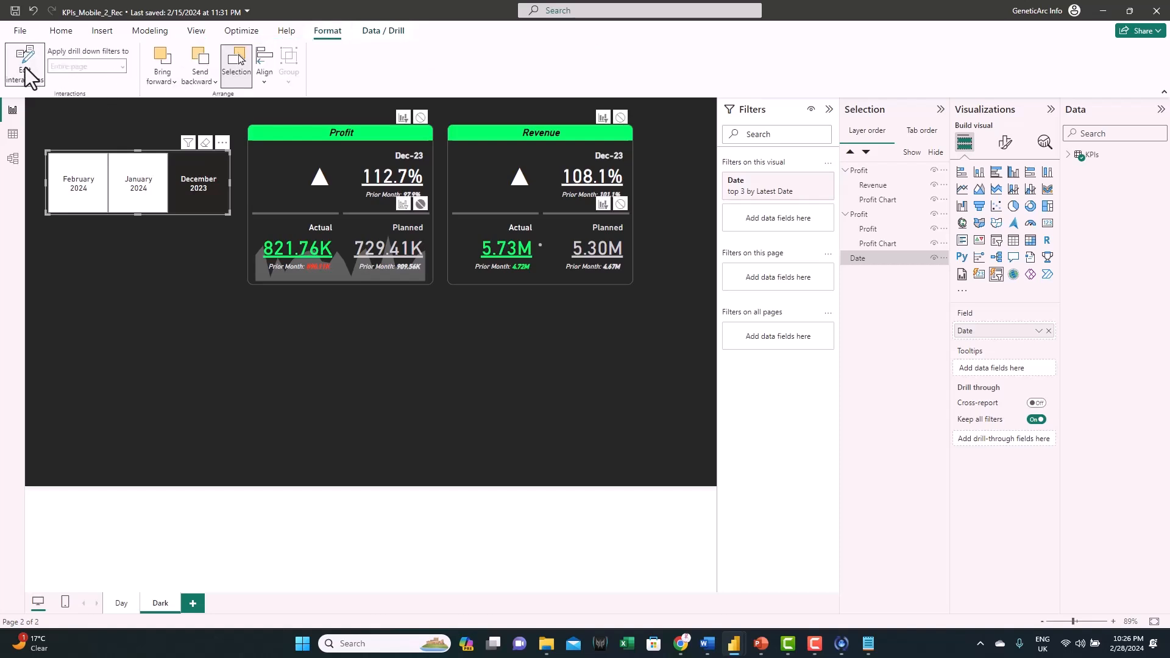
{"action": "left_click", "coordinate": [620, 203]}
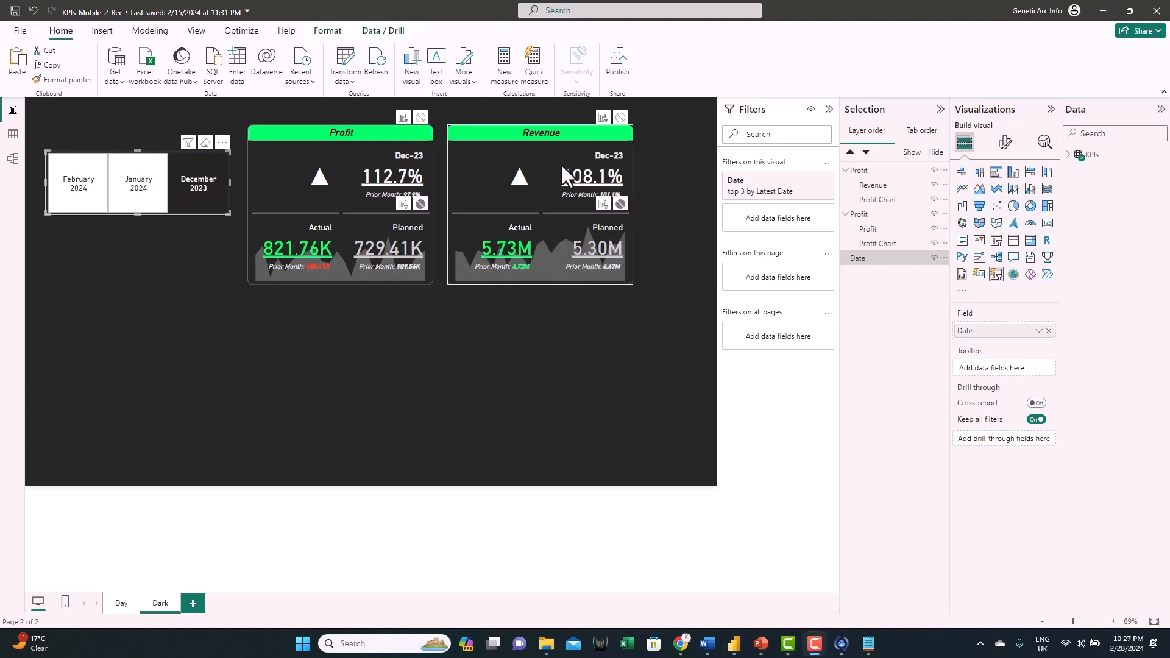
Step: Rename the copied group containing the Revenue card to Revenue
{"action": "left_click", "coordinate": [548, 147]}
{"action": "double_click", "coordinate": [862, 173]}
{"action": "type", "text": "Revenue"}
{"action": "key", "text": "Return"}
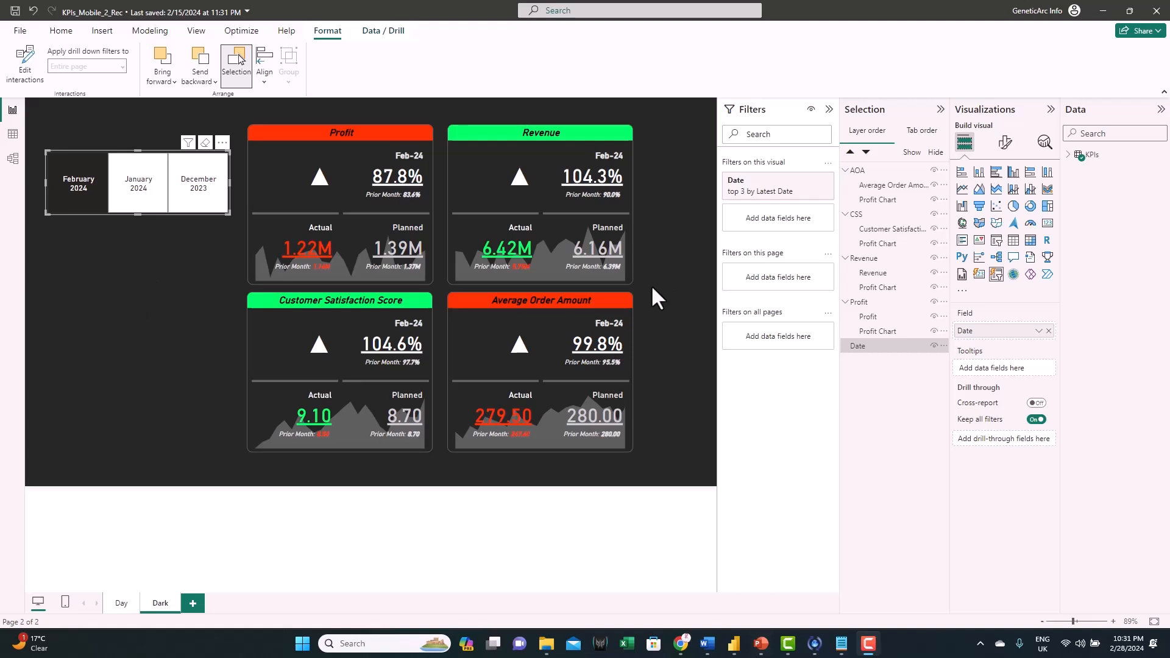
Step: Switch to PowerPoint and insert the outlined sun icon on the blank slide, searching the stock icons for "day"
{"action": "left_click", "coordinate": [761, 643]}
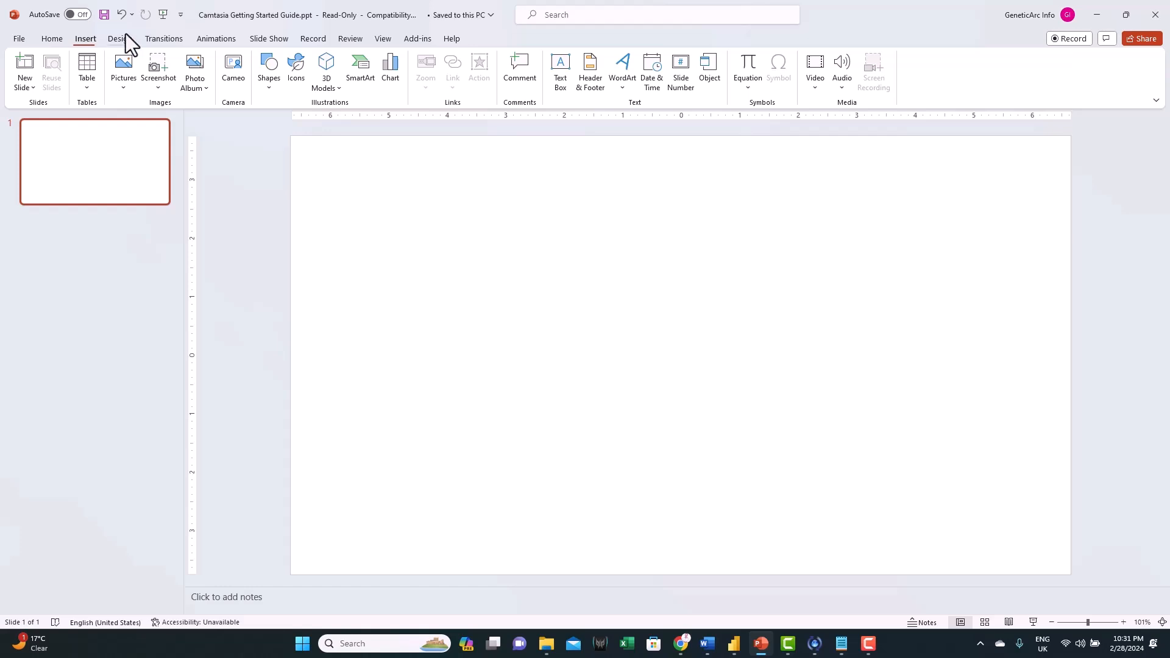
{"action": "left_click", "coordinate": [298, 78]}
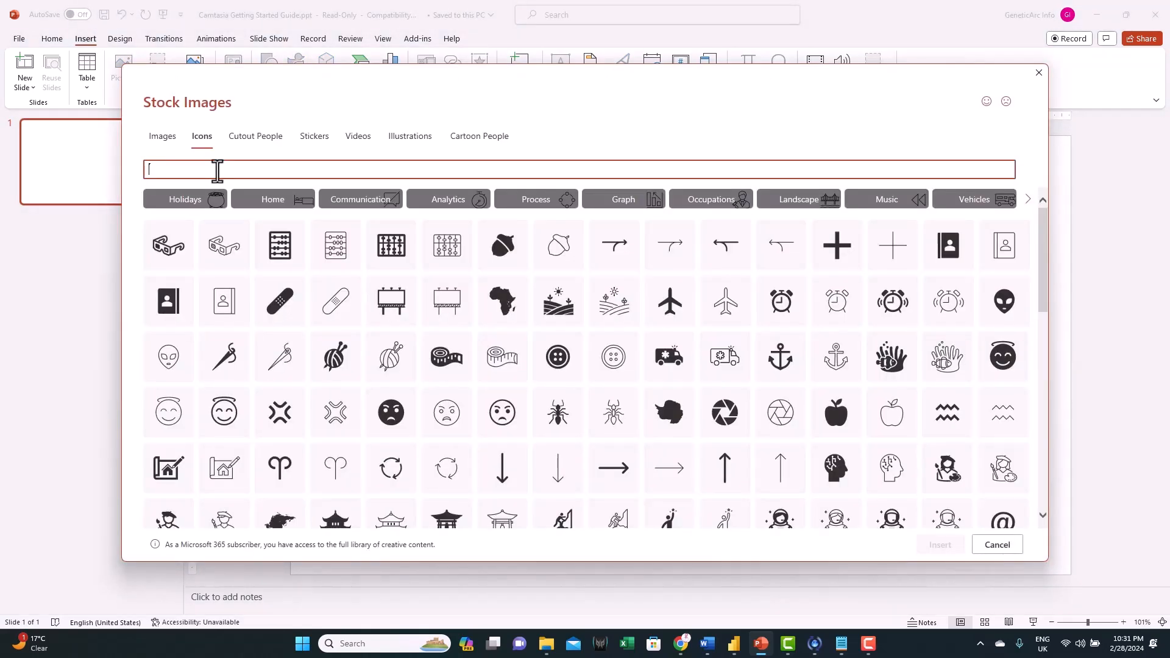
{"action": "type", "text": "day"}
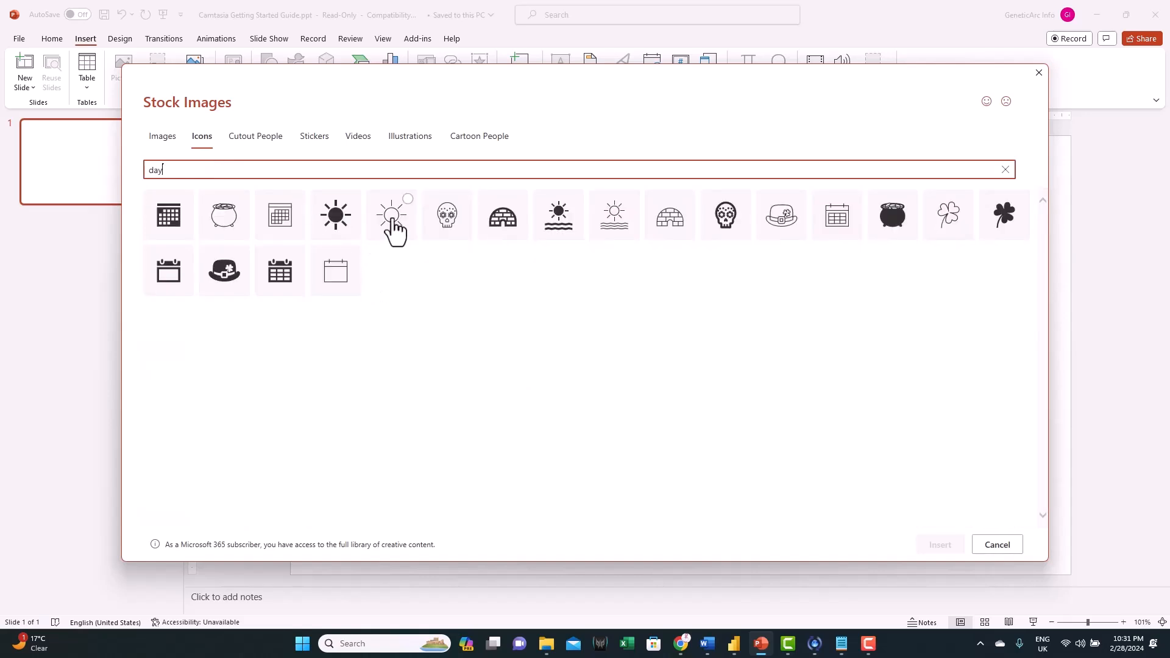
{"action": "left_click", "coordinate": [394, 227]}
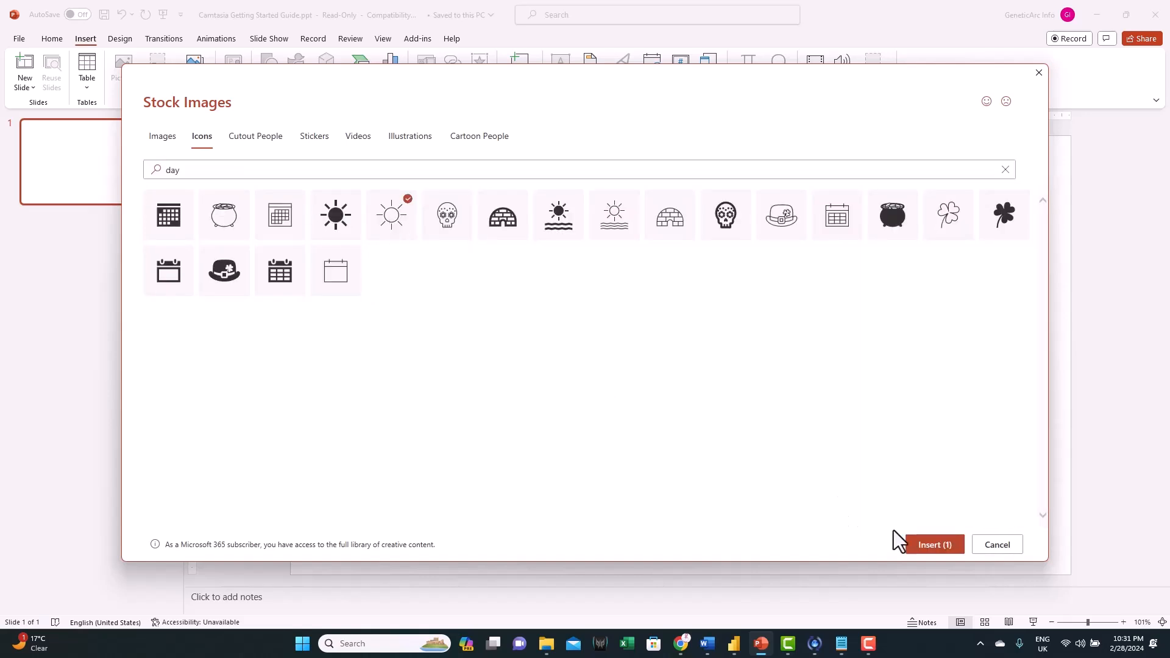
{"action": "left_click", "coordinate": [930, 545]}
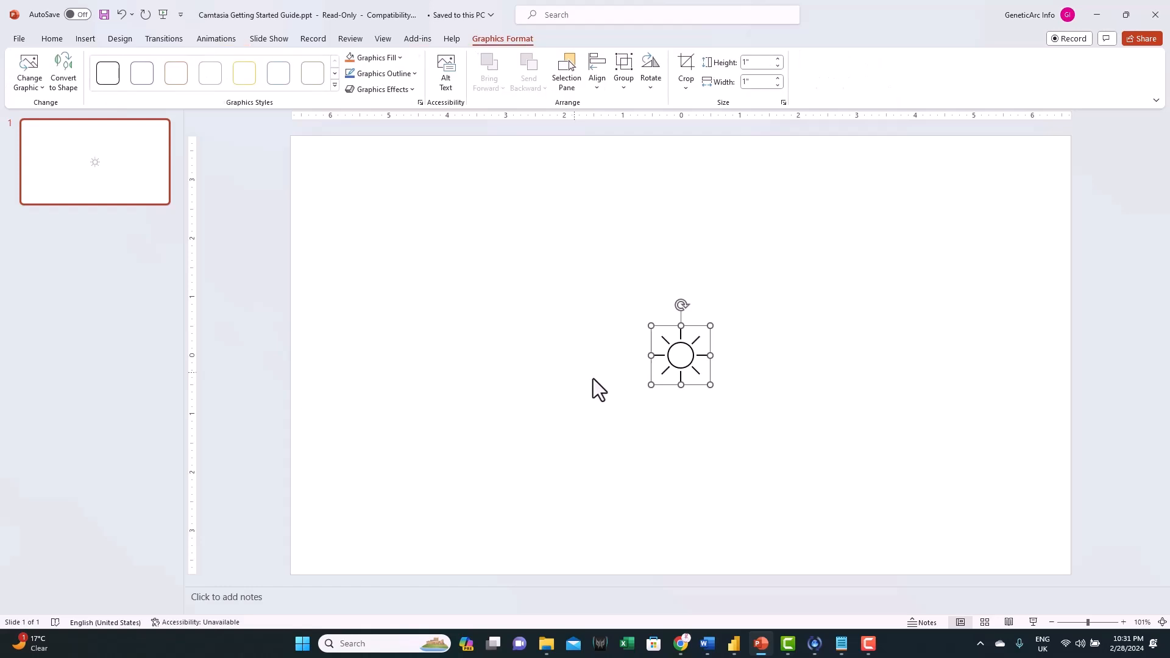
{"action": "left_click", "coordinate": [505, 225]}
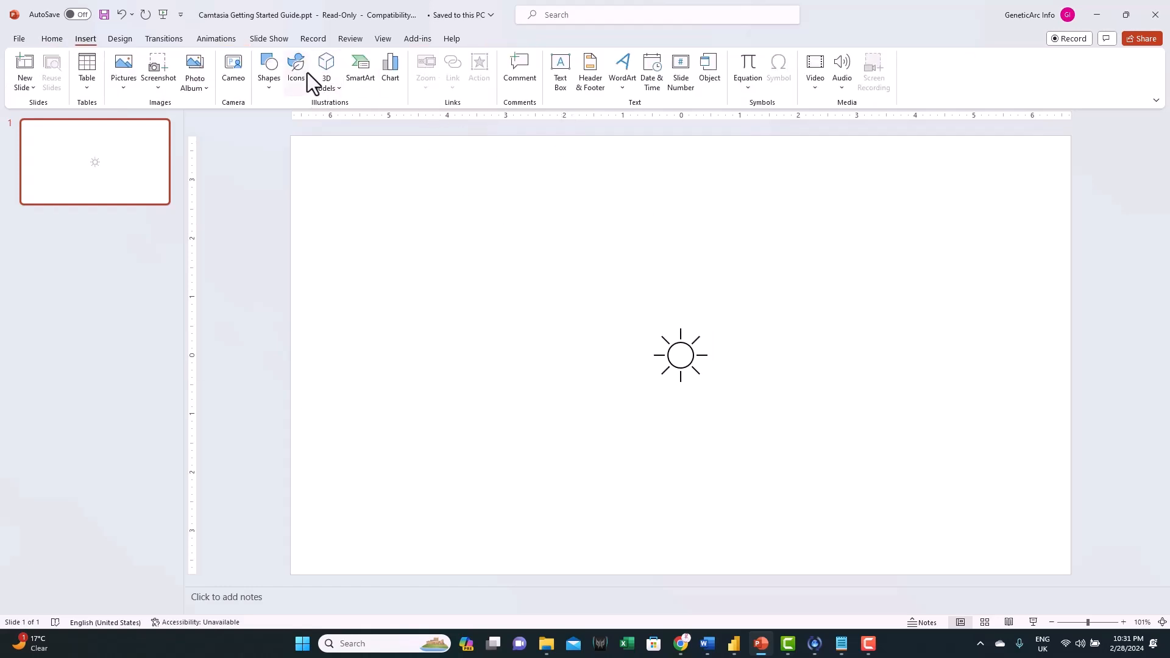
Step: Insert the outlined crescent moon icon, searching the stock icons for "night", and place it beside the sun icon
{"action": "left_click", "coordinate": [302, 68]}
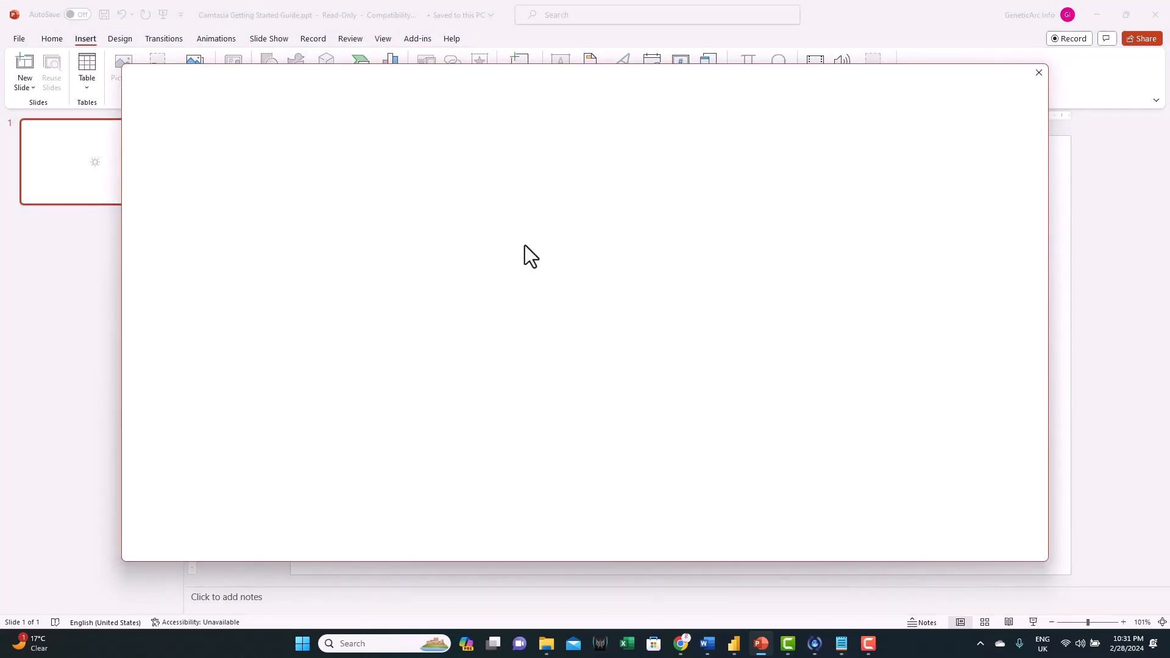
{"action": "left_click", "coordinate": [248, 171]}
{"action": "type", "text": "night"}
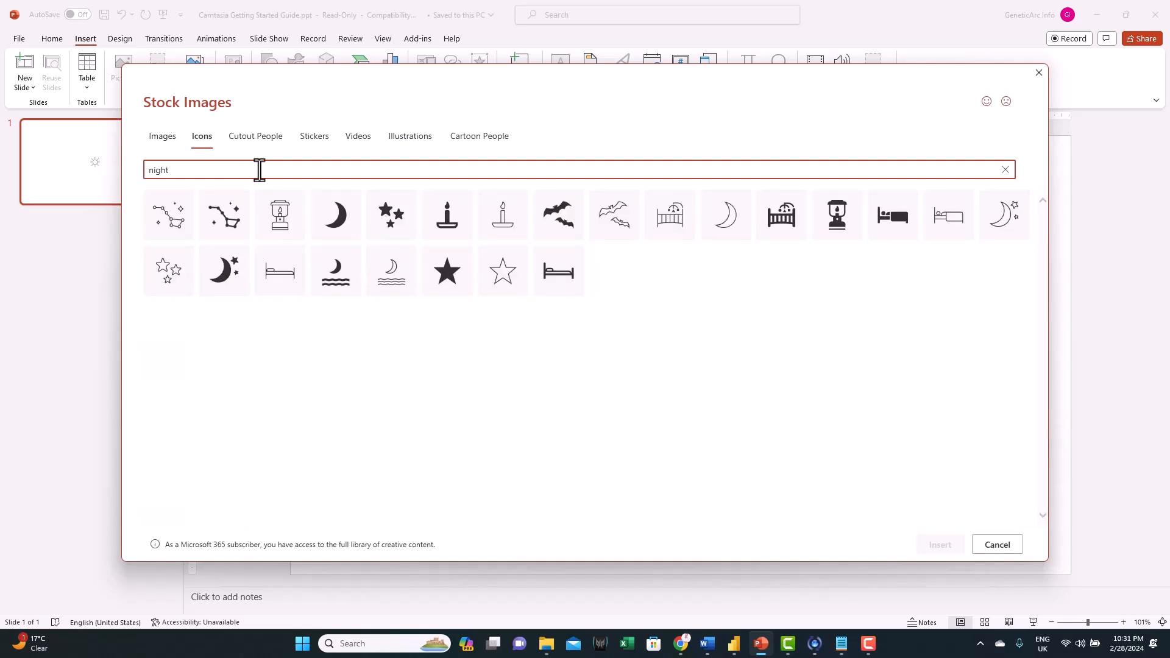
{"action": "left_click", "coordinate": [731, 218]}
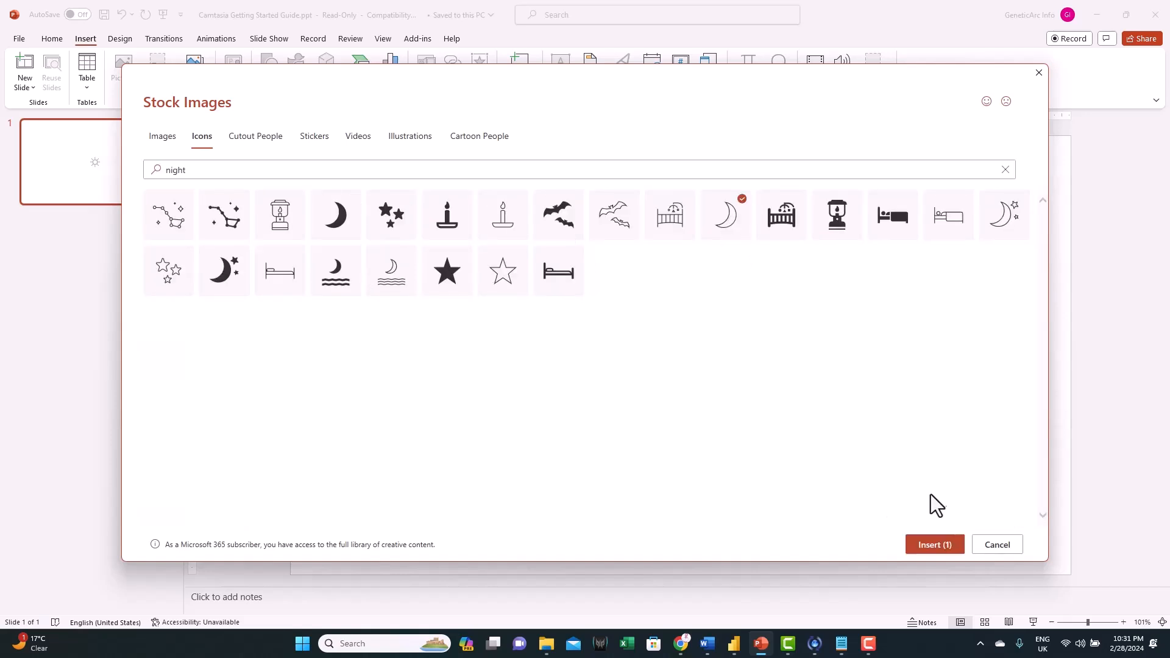
{"action": "left_click", "coordinate": [932, 549]}
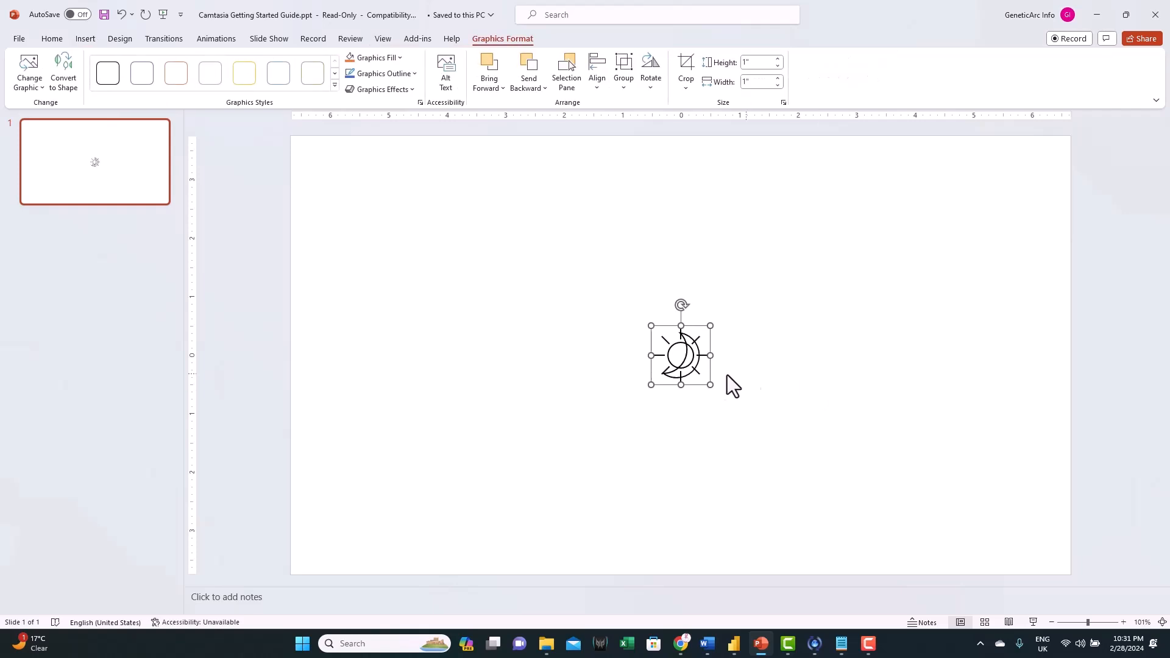
{"action": "left_click_drag", "start_coordinate": [700, 372], "coordinate": [766, 369]}
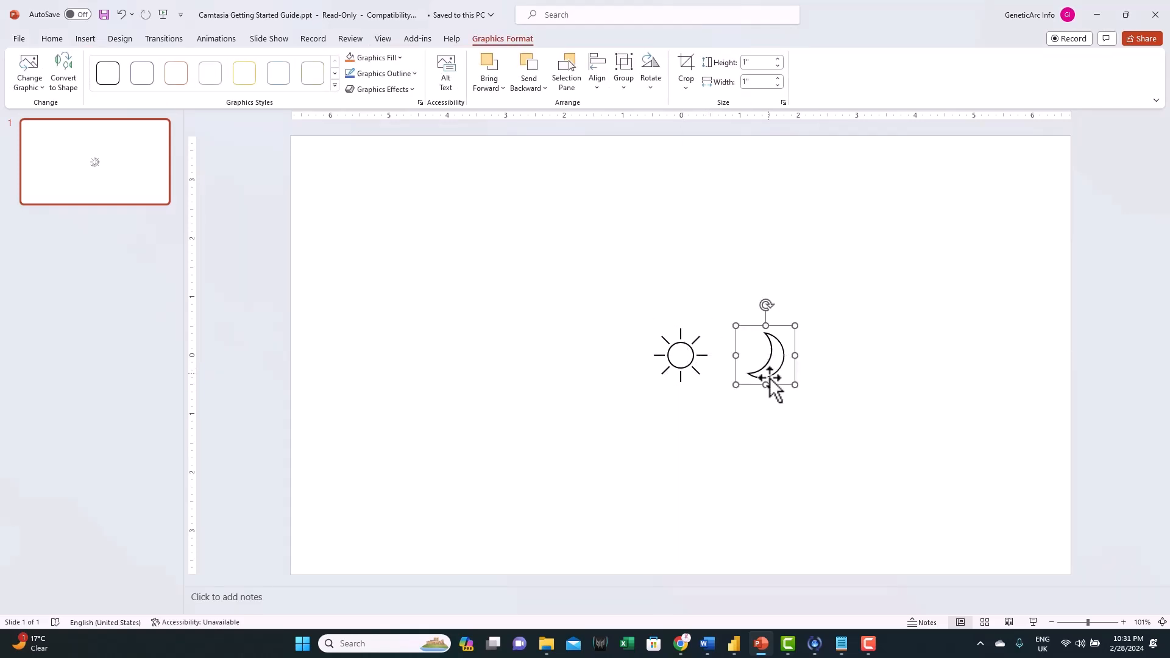
Step: Fill the sun icon with light grey from the theme colours
{"action": "left_click", "coordinate": [679, 363]}
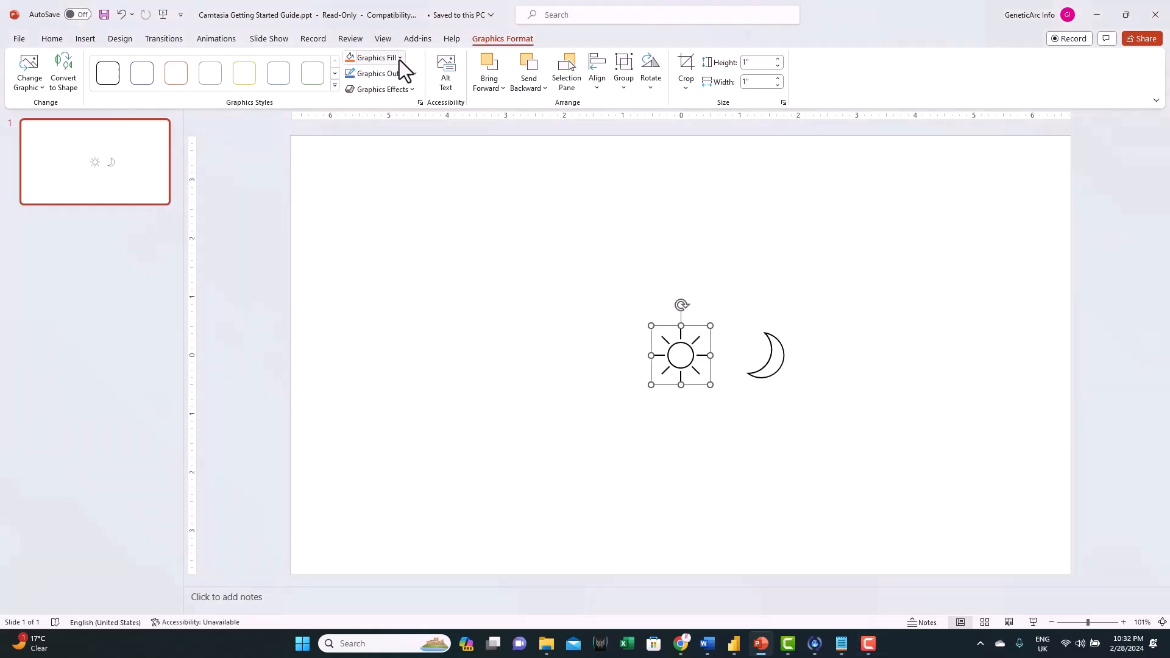
{"action": "left_click", "coordinate": [400, 58]}
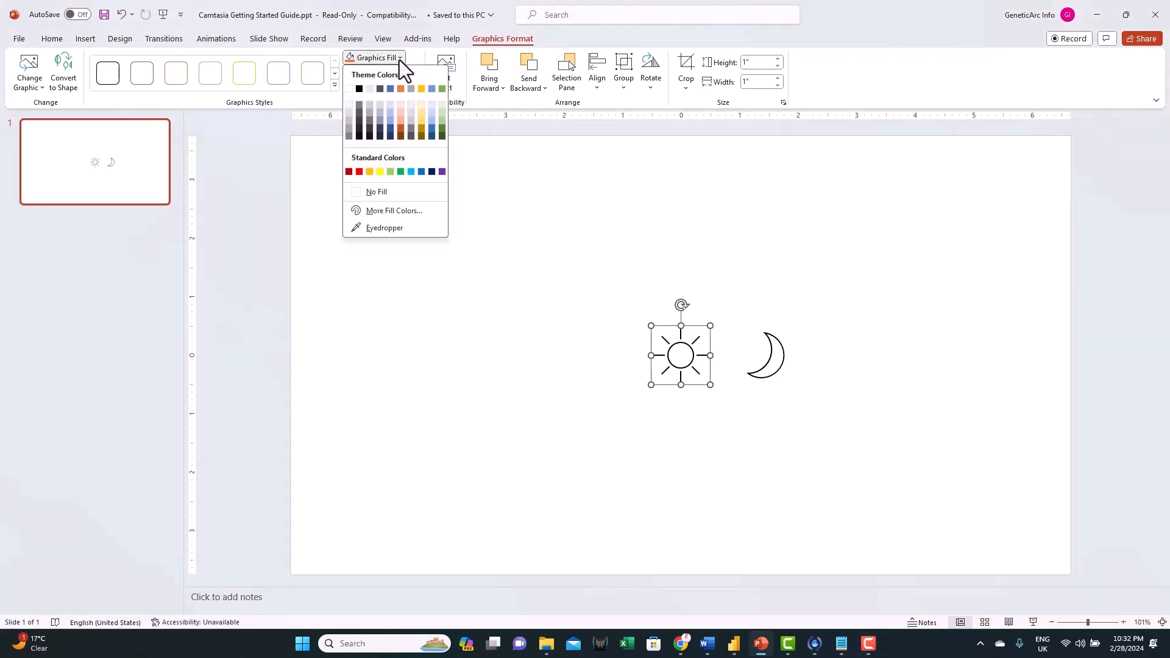
{"action": "left_click", "coordinate": [349, 112]}
Step: Fill the crescent moon icon with black from the theme colours
{"action": "key", "text": "Tab"}
{"action": "left_click", "coordinate": [366, 57]}
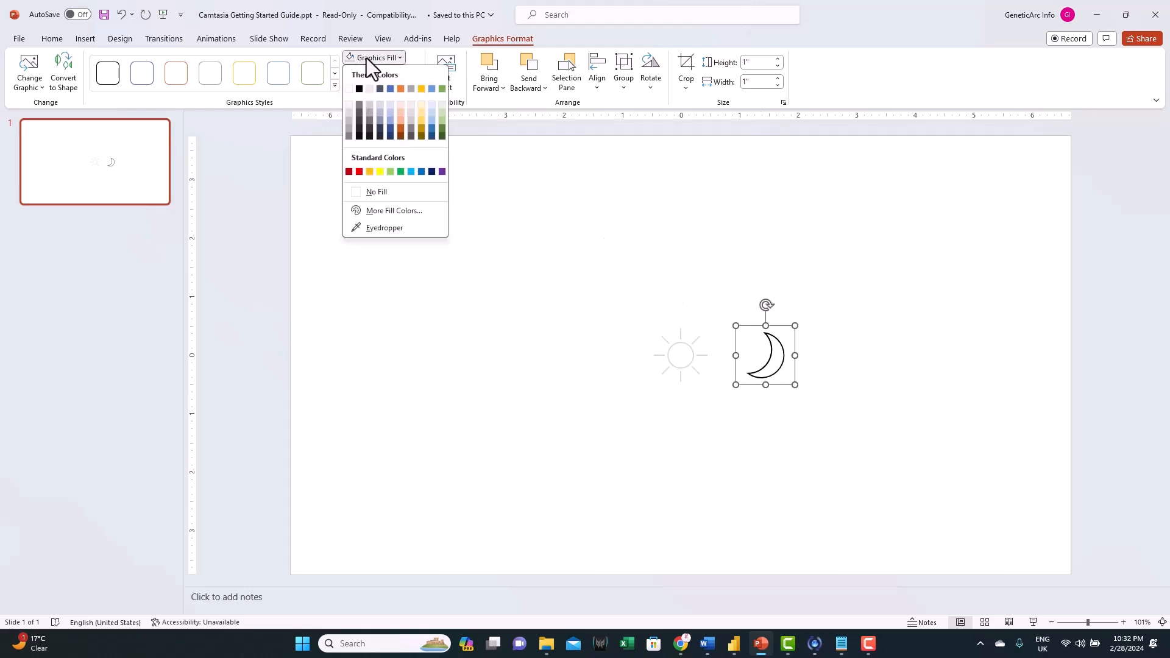
{"action": "left_click", "coordinate": [360, 89]}
{"action": "left_click", "coordinate": [679, 365]}
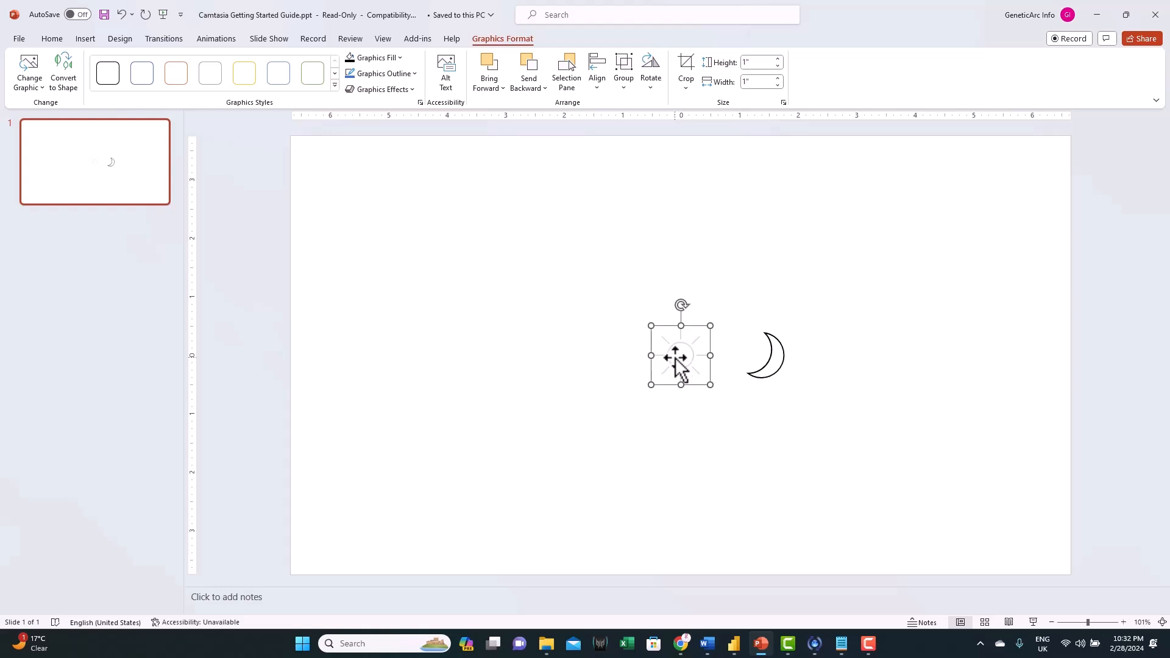
{"action": "left_click", "coordinate": [784, 371]}
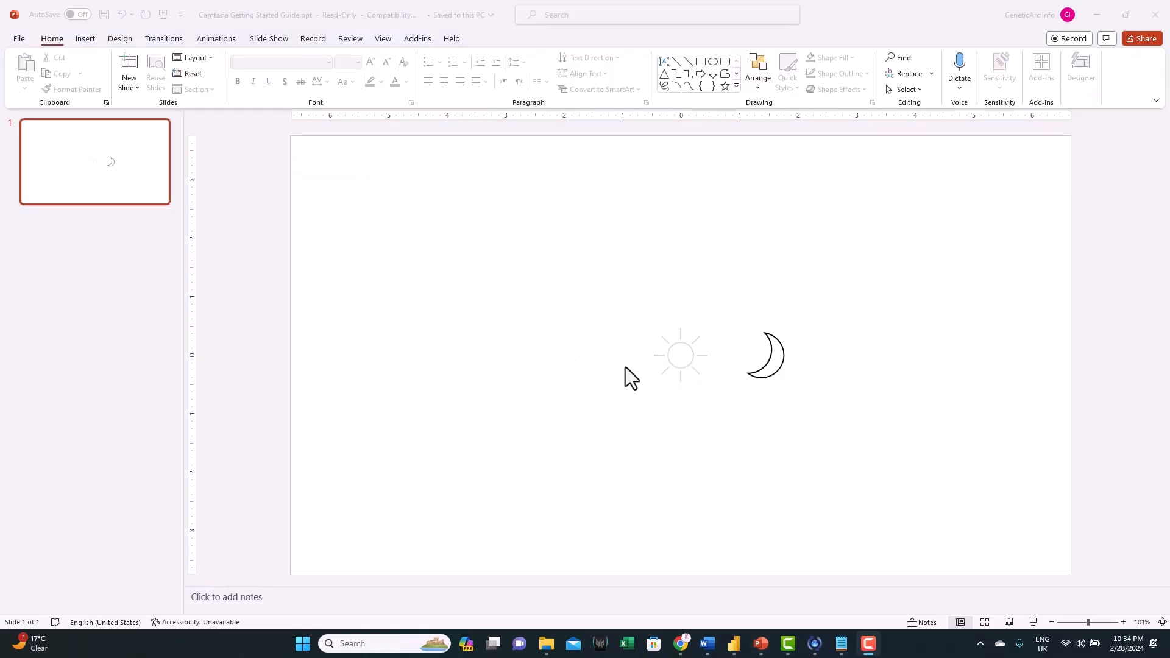
Step: Save the sun icon as a PNG picture named Day.png in the Video 32 - Mobile_P2 folder
{"action": "left_click", "coordinate": [678, 360]}
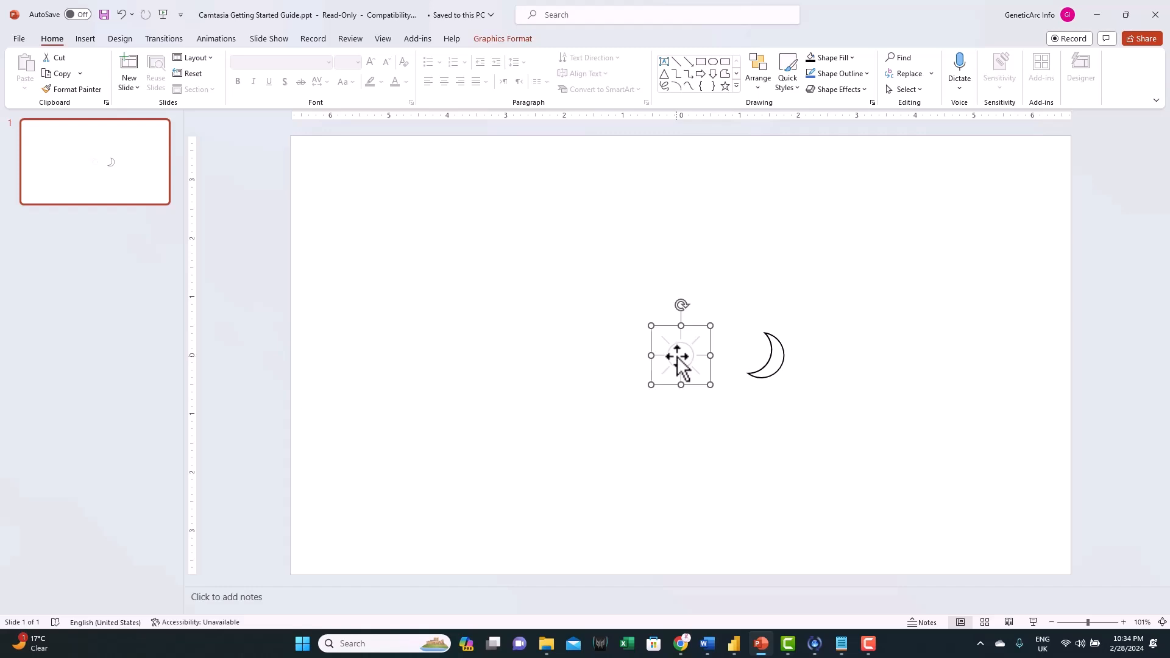
{"action": "right_click", "coordinate": [677, 355]}
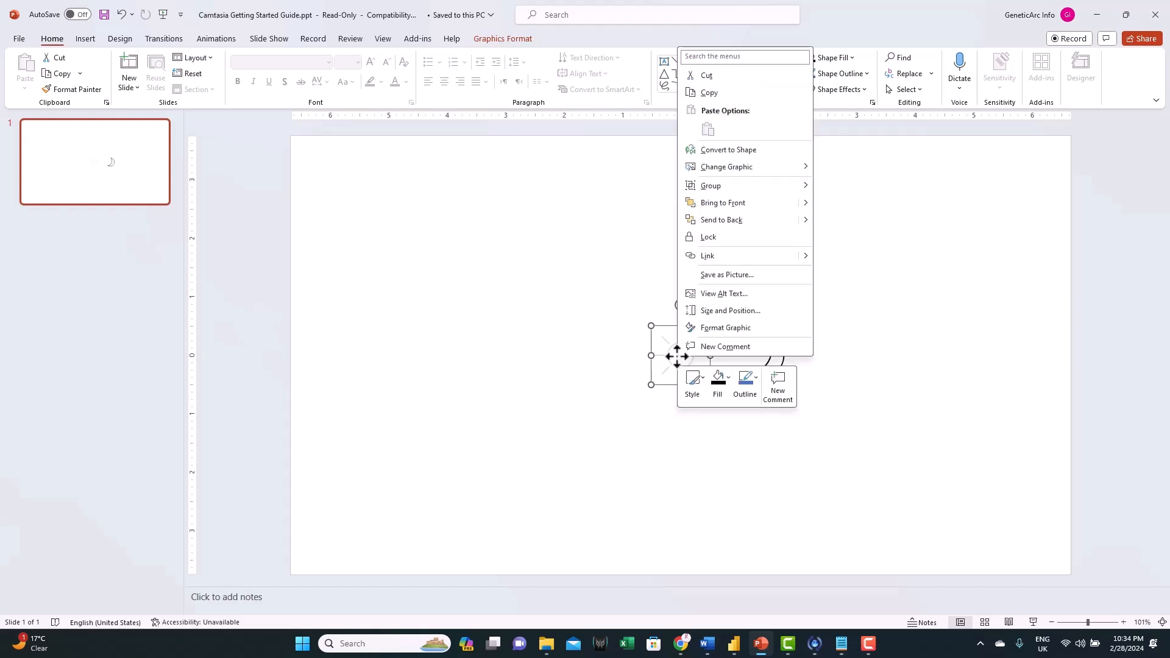
{"action": "left_click", "coordinate": [727, 275]}
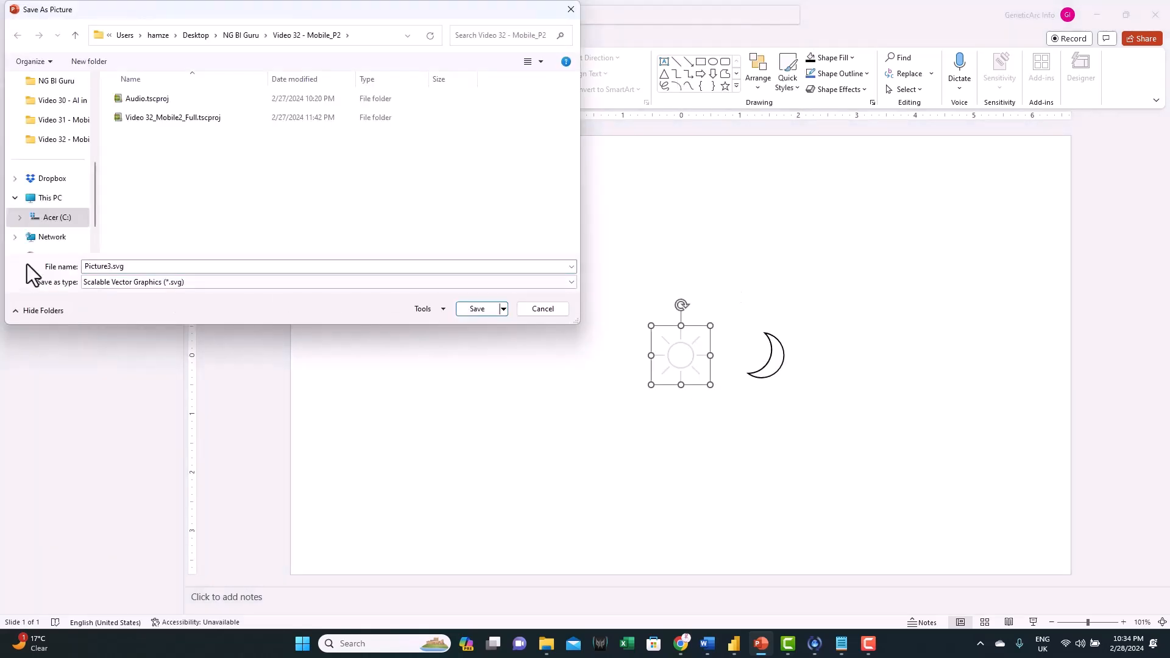
{"action": "left_click", "coordinate": [111, 286]}
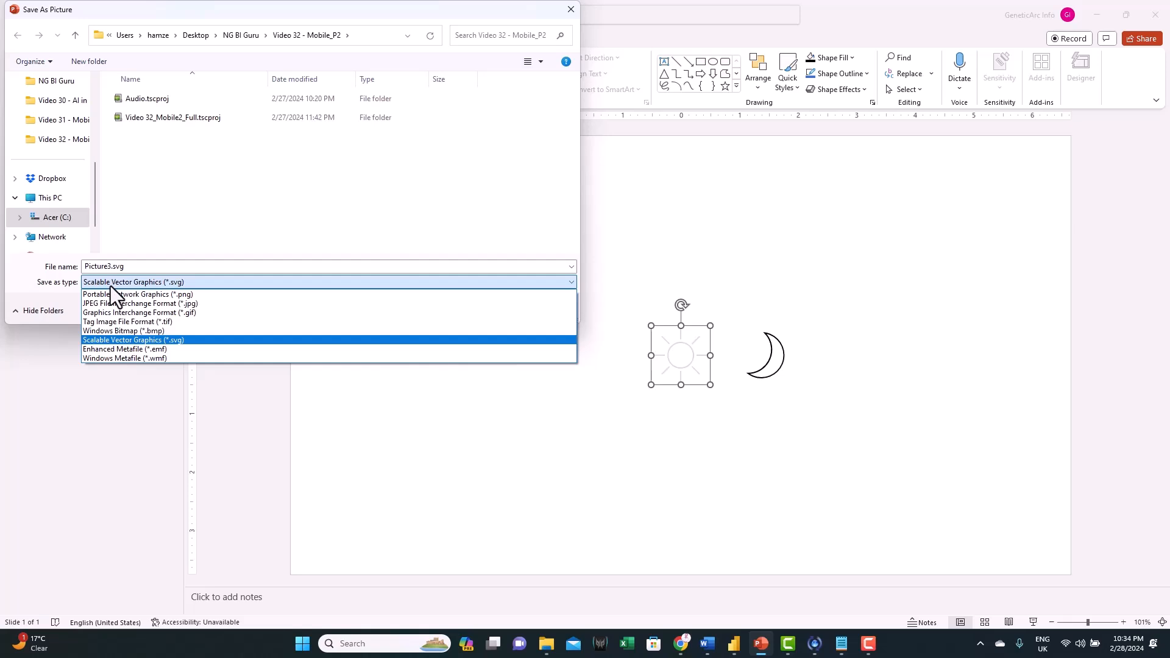
{"action": "left_click", "coordinate": [115, 295]}
{"action": "left_click_drag", "start_coordinate": [111, 266], "coordinate": [103, 266]}
{"action": "key", "text": "BackSpace"}
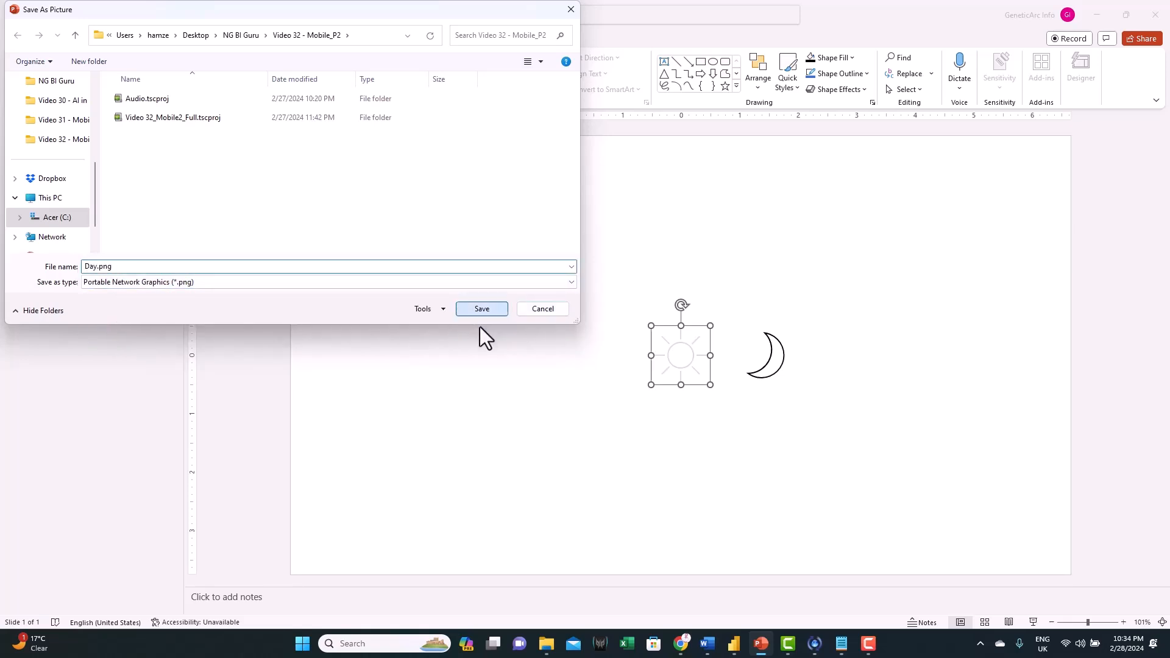
{"action": "left_click", "coordinate": [481, 309]}
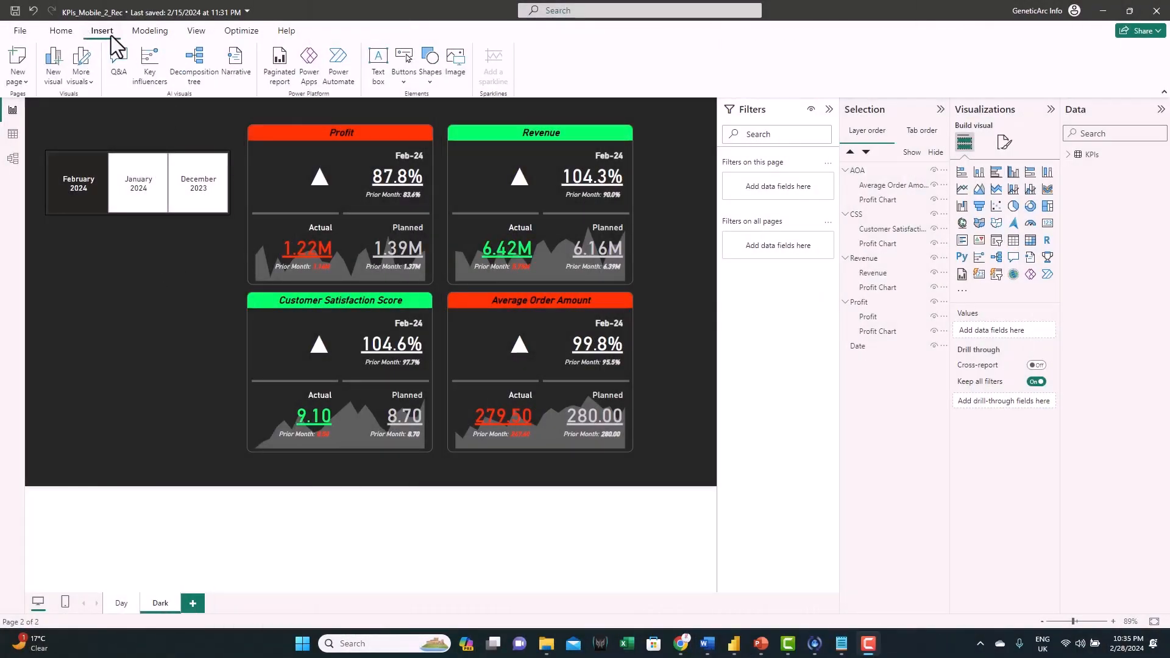
Step: Insert the image Day.png on the Dark page and place it in the empty area below the Date slicer
{"action": "left_click", "coordinate": [455, 71]}
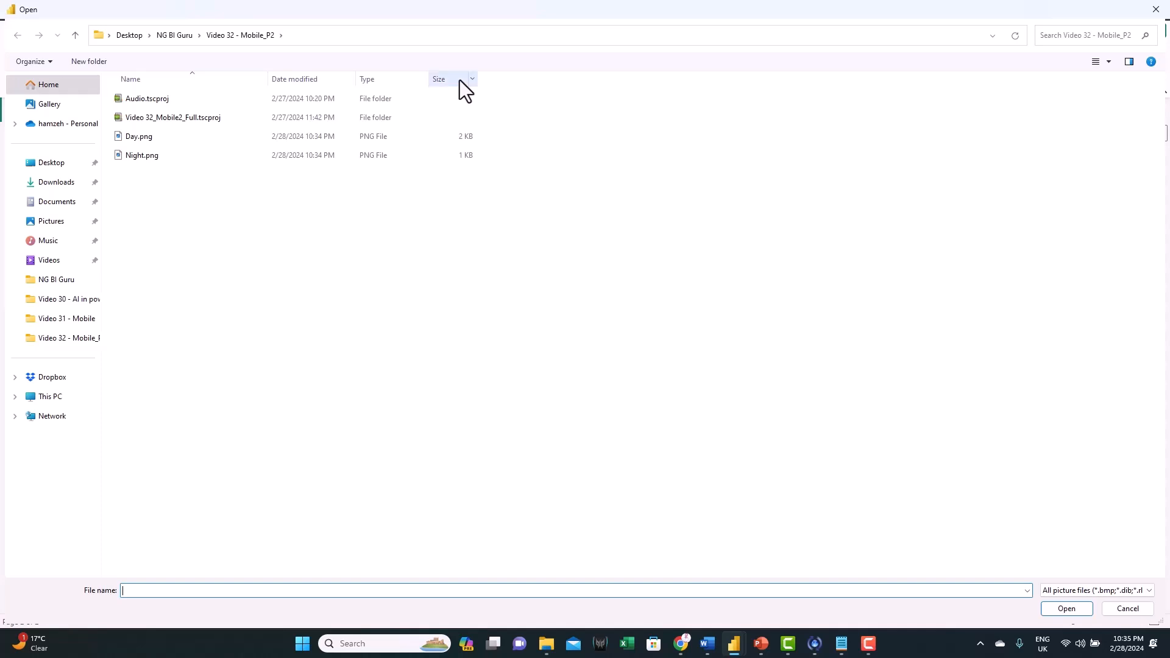
{"action": "double_click", "coordinate": [140, 137]}
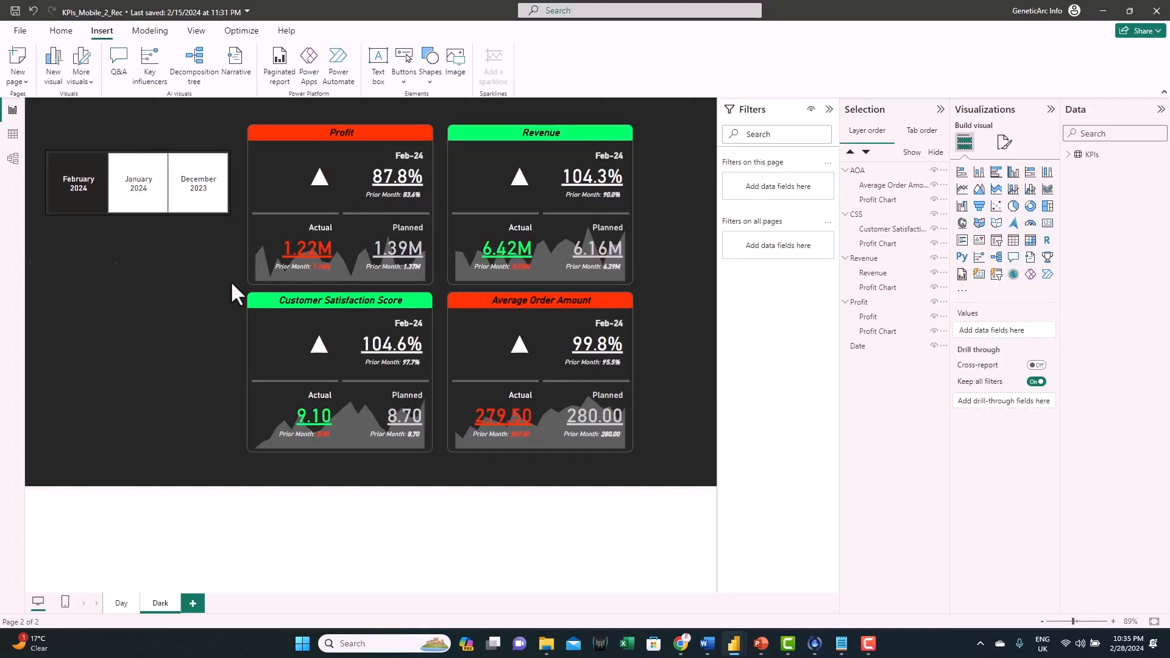
{"action": "left_click_drag", "start_coordinate": [199, 425], "coordinate": [145, 286]}
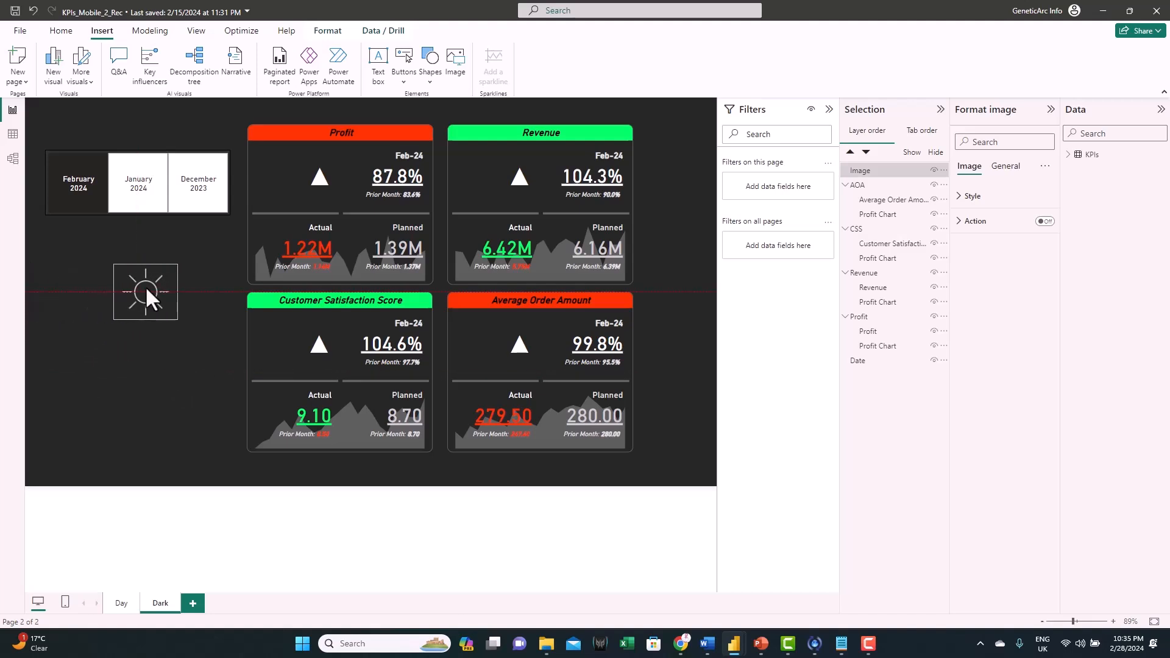
Step: Turn on the shadow effect for the sun image and set the shadow colour to light grey
{"action": "left_click", "coordinate": [1005, 167]}
{"action": "left_click", "coordinate": [982, 250]}
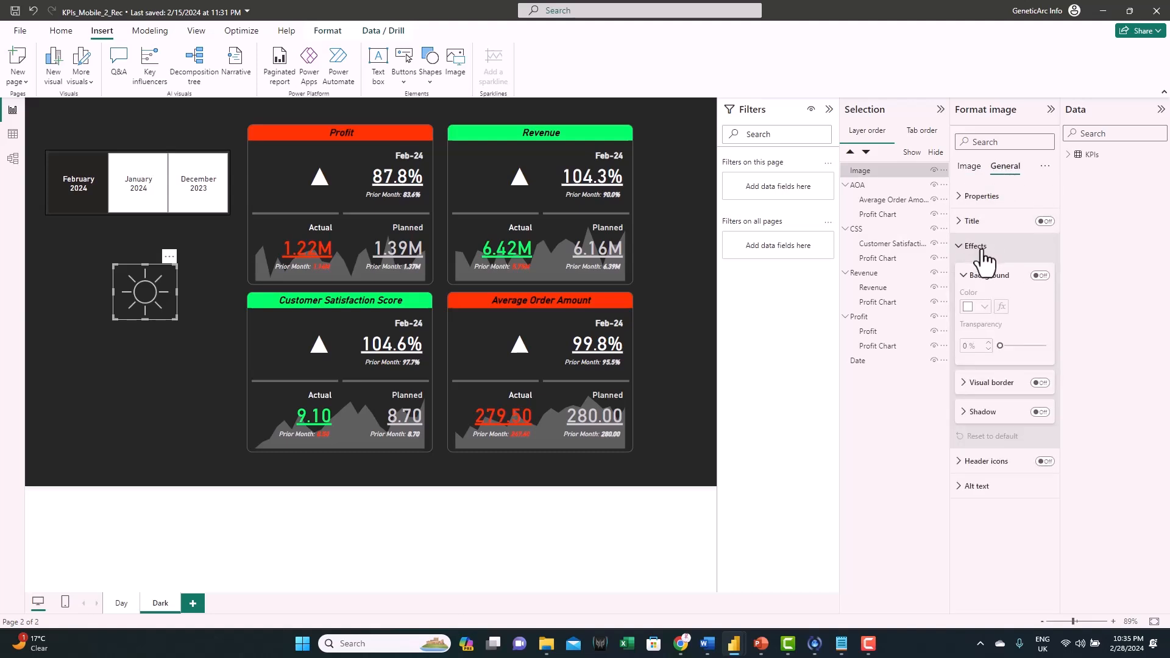
{"action": "left_click", "coordinate": [1040, 412]}
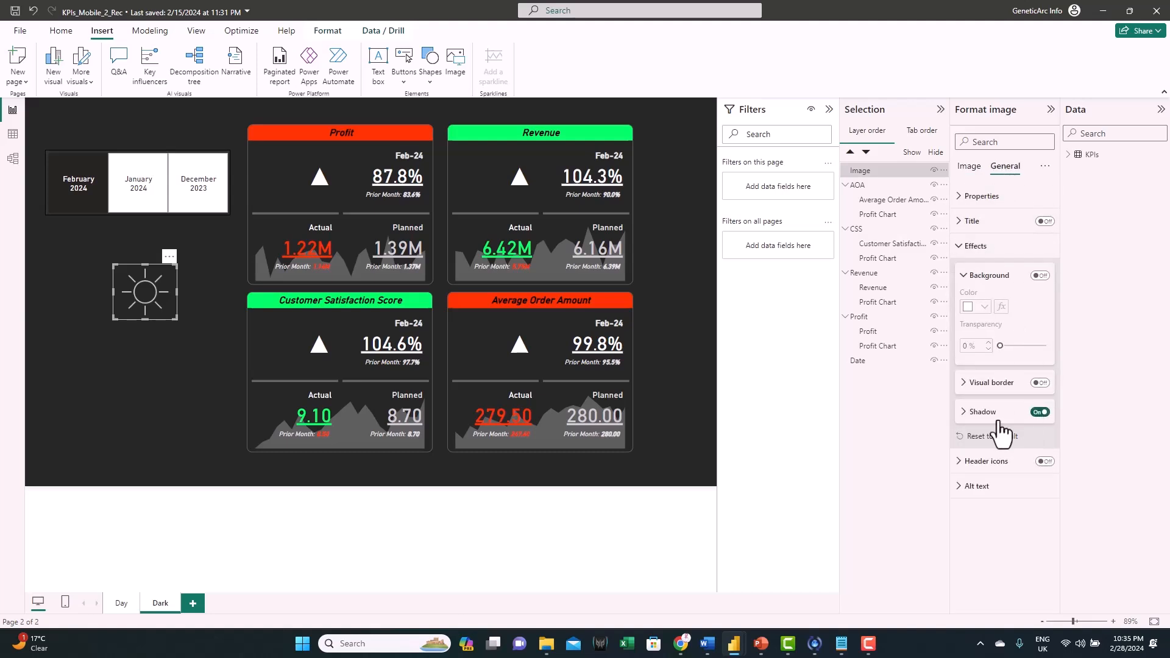
{"action": "left_click", "coordinate": [986, 412]}
{"action": "left_click", "coordinate": [982, 445]}
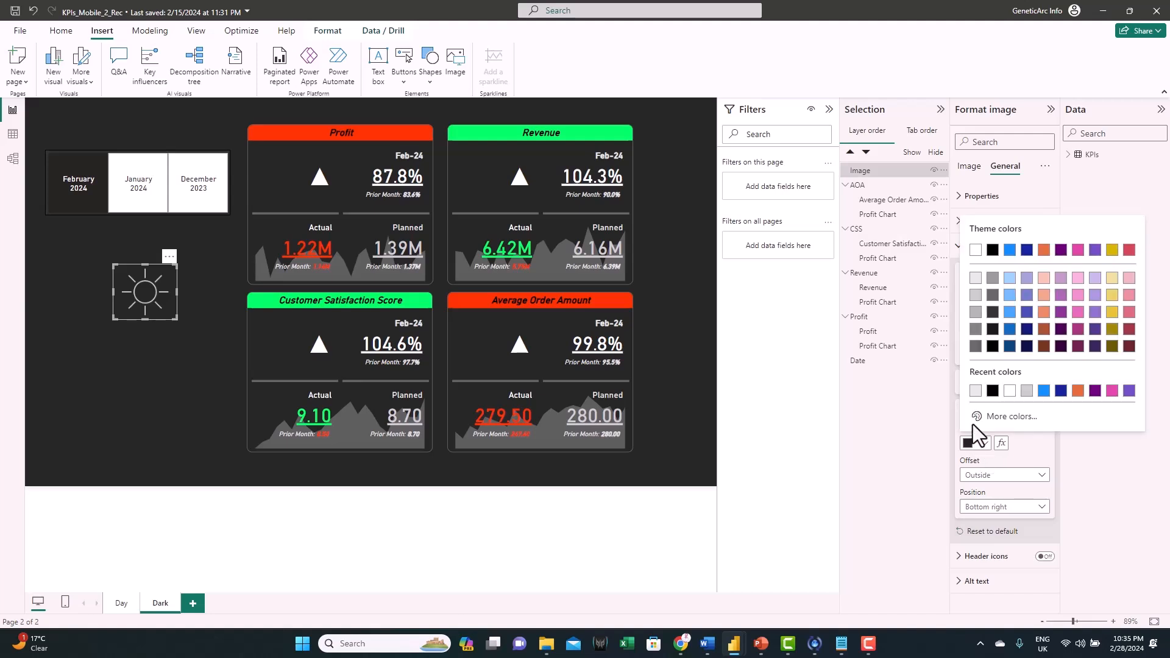
{"action": "left_click", "coordinate": [973, 399]}
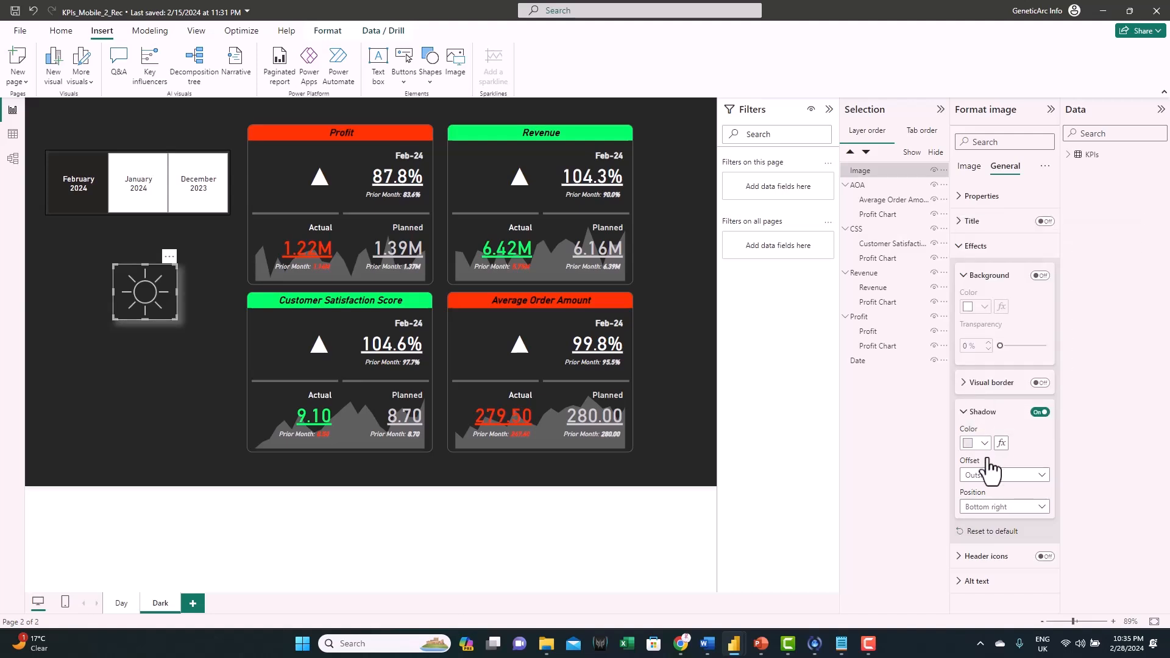
Step: Set the sun image's shadow offset to Inside and its position to Center
{"action": "left_click", "coordinate": [993, 480]}
{"action": "left_click", "coordinate": [992, 503]}
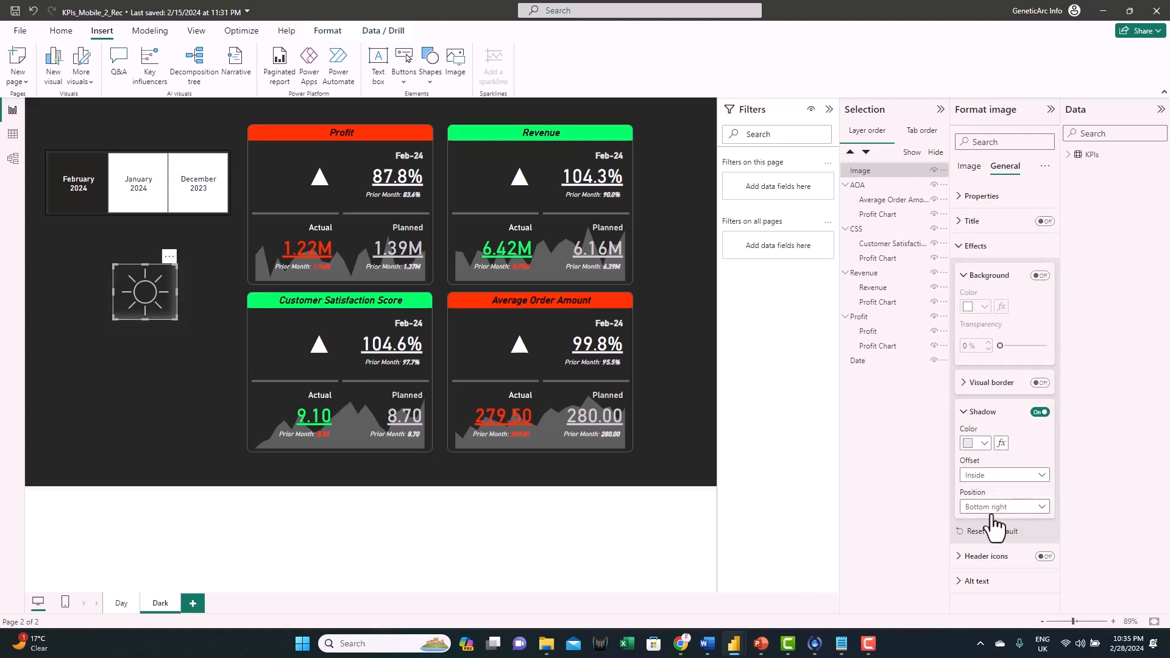
{"action": "left_click", "coordinate": [991, 509]}
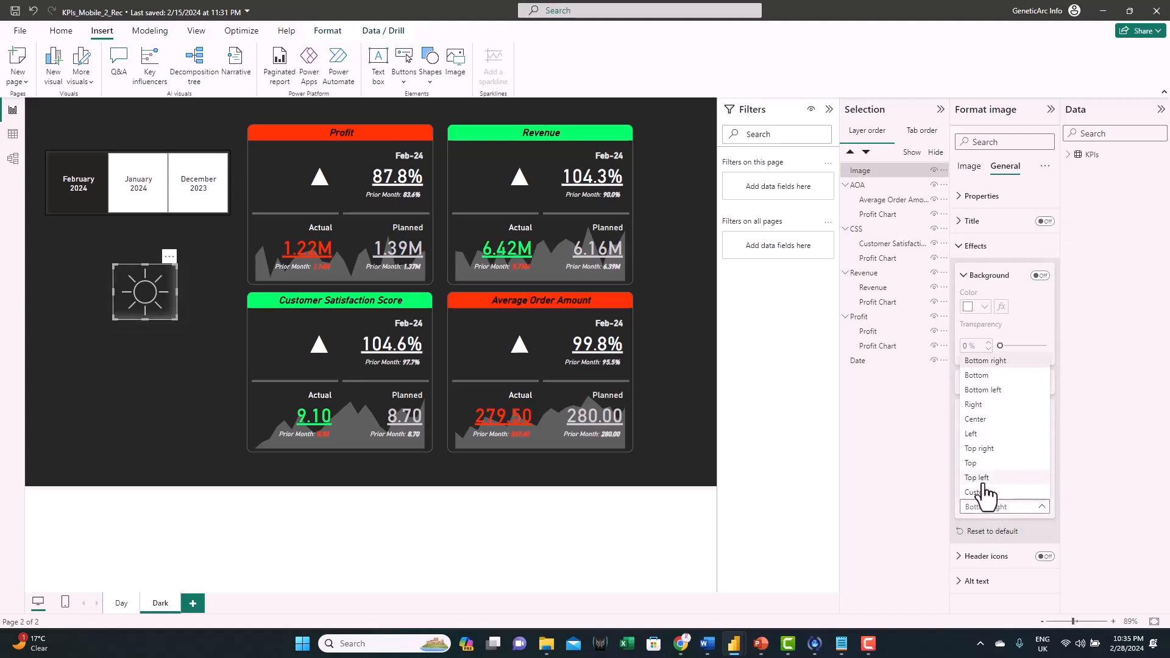
{"action": "left_click", "coordinate": [976, 428]}
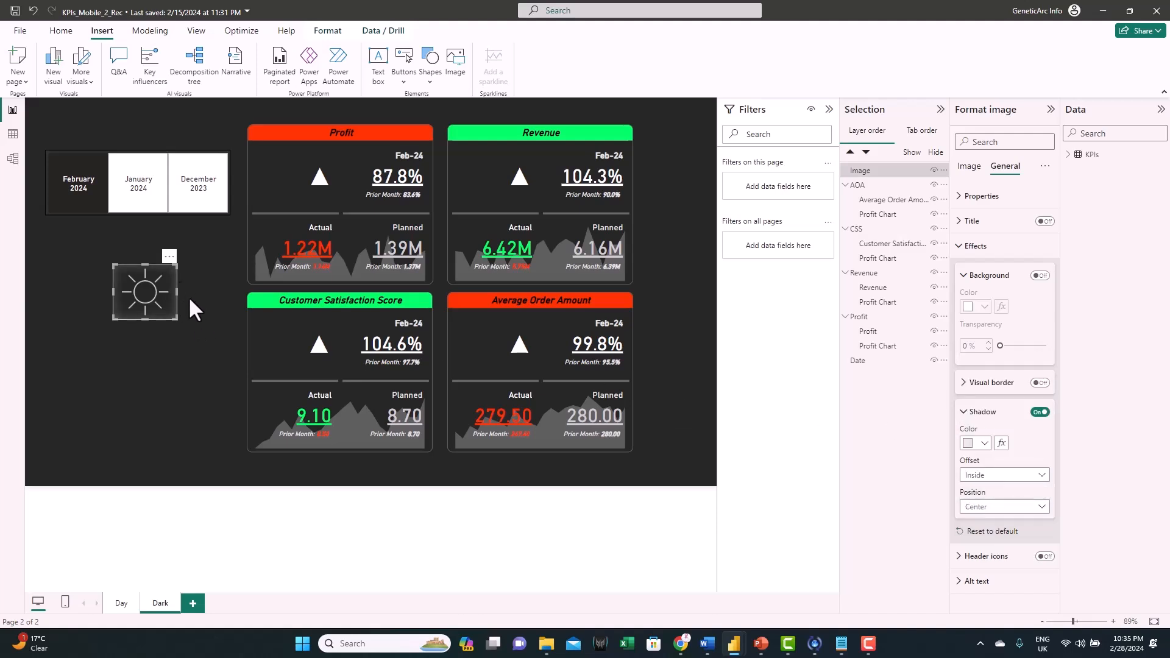
{"action": "left_click", "coordinate": [976, 245]}
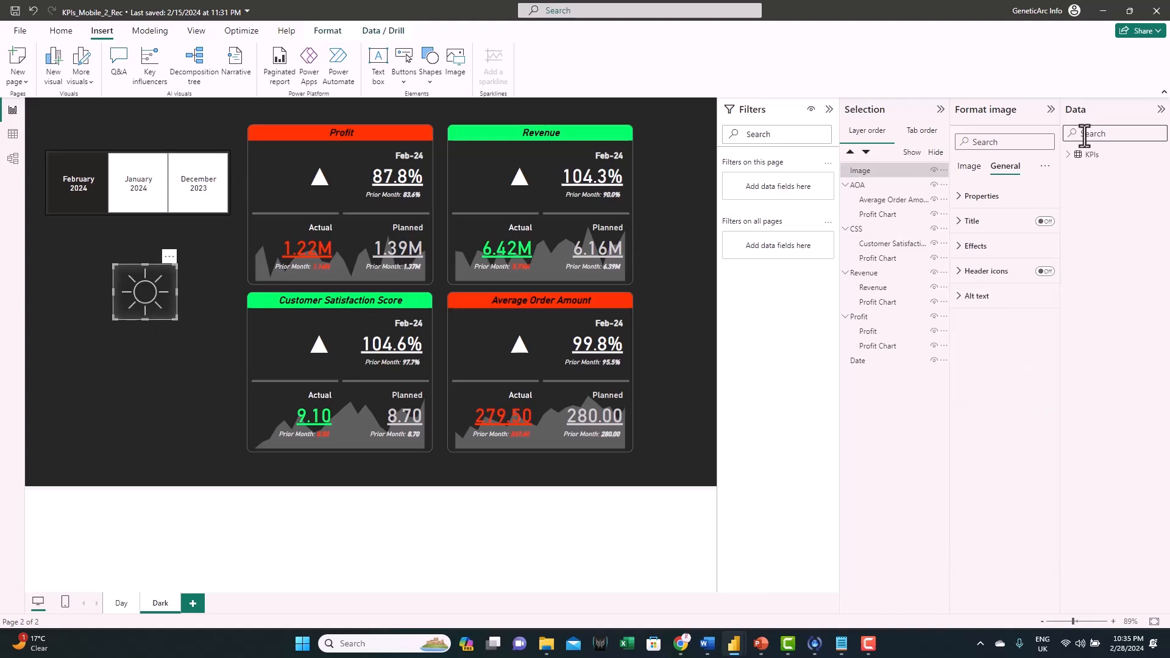
Step: Turn on the sun image's action and set it to Page navigation with the Day page as destination
{"action": "left_click", "coordinate": [969, 165]}
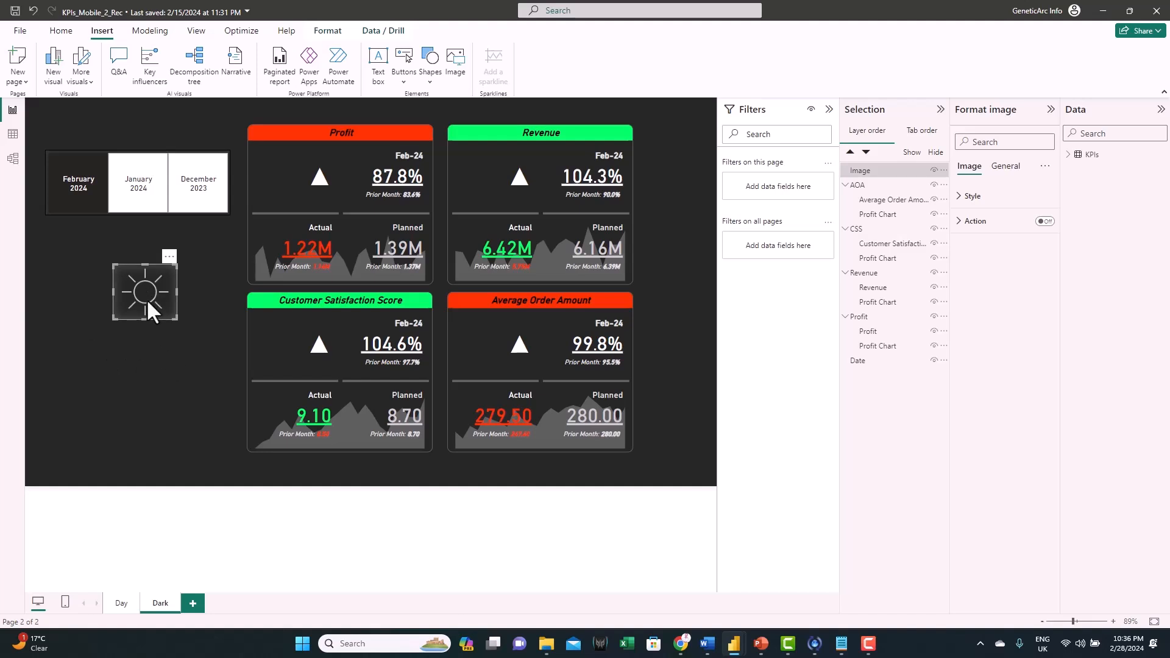
{"action": "left_click", "coordinate": [1041, 223]}
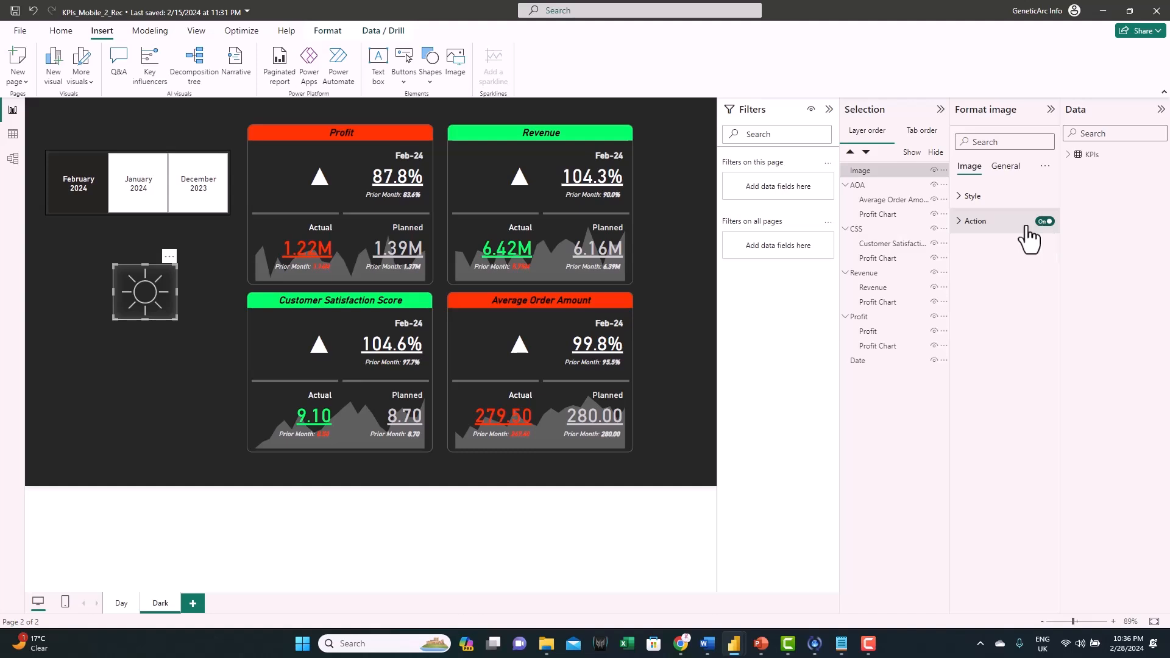
{"action": "left_click", "coordinate": [971, 222]}
{"action": "left_click", "coordinate": [987, 281]}
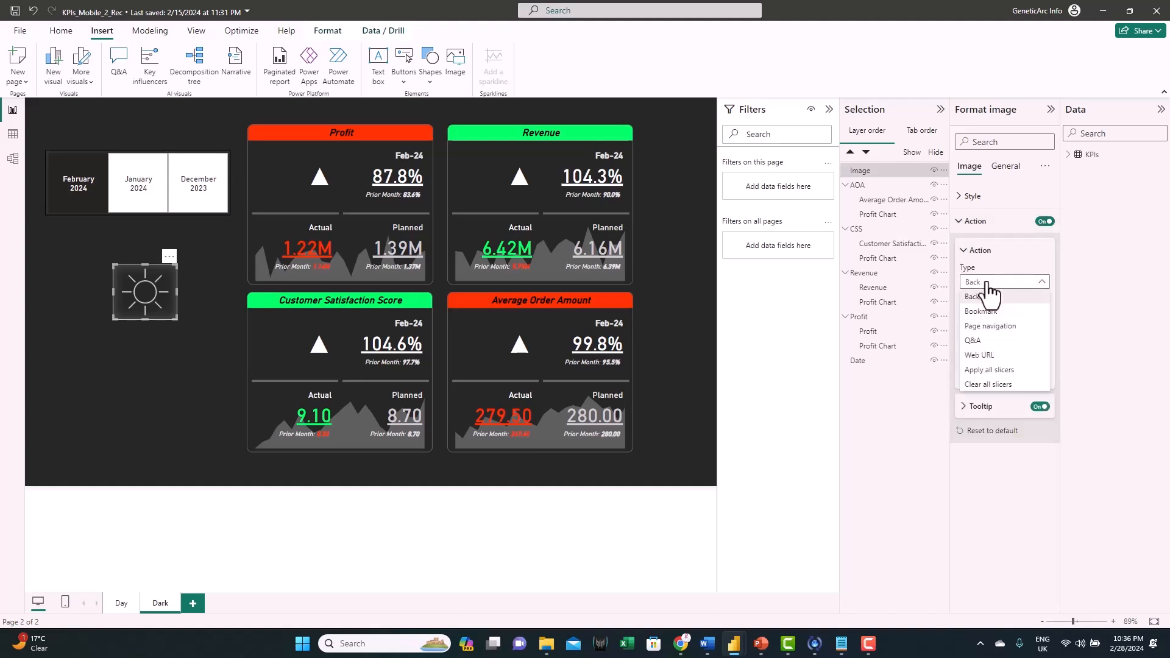
{"action": "left_click", "coordinate": [1004, 327]}
{"action": "left_click", "coordinate": [1019, 346]}
{"action": "left_click", "coordinate": [973, 375]}
{"action": "left_click", "coordinate": [214, 320]}
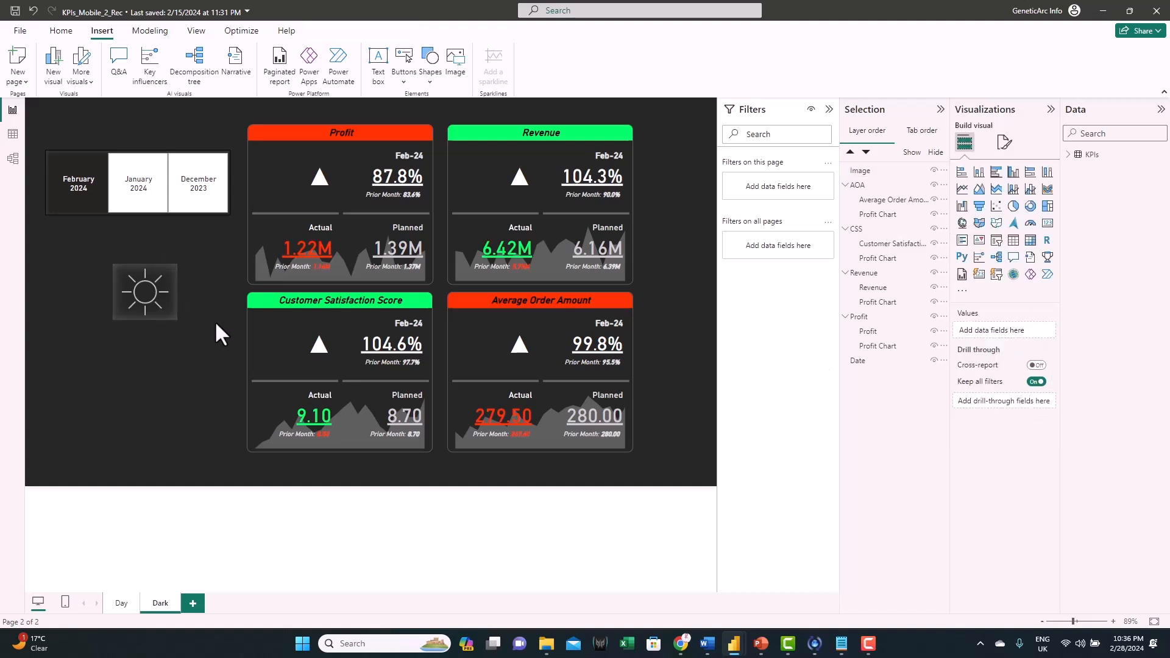
Step: Set the tooltip text of the sun image's action to "Switch to Day mode"
{"action": "left_click", "coordinate": [142, 306]}
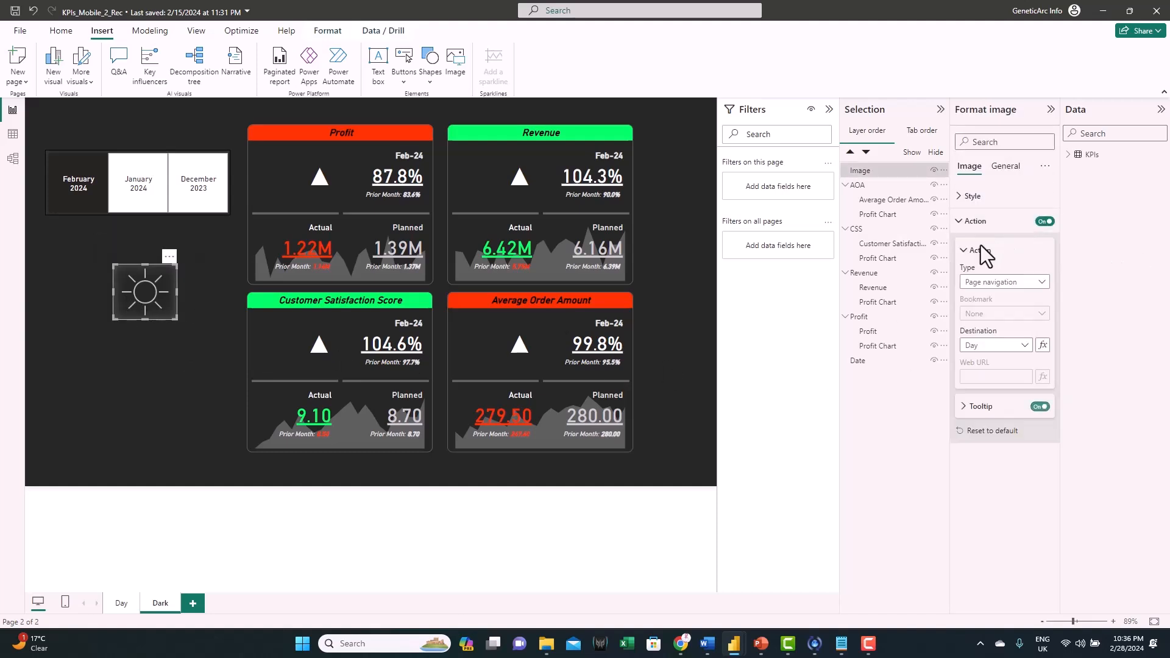
{"action": "left_click", "coordinate": [975, 407]}
{"action": "left_click", "coordinate": [989, 439]}
{"action": "type", "text": "Switch to Day mode"}
{"action": "left_click", "coordinate": [330, 496]}
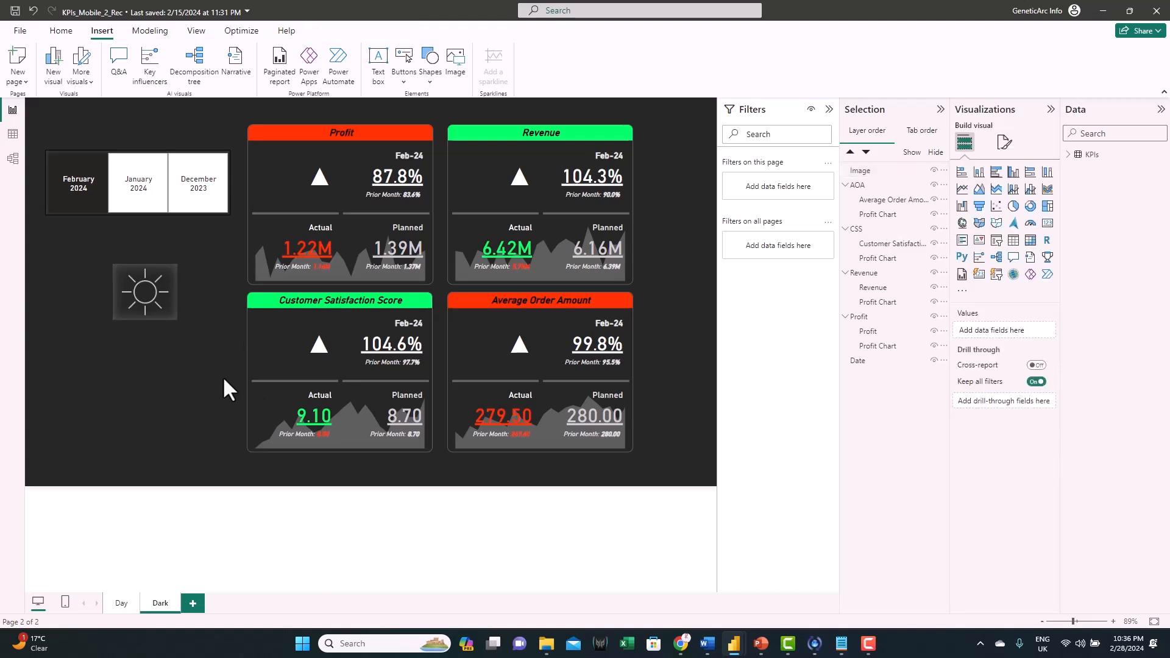
Step: Insert the image Night.png on the Day page and place it in the empty area below the Date slicer
{"action": "left_click", "coordinate": [111, 605]}
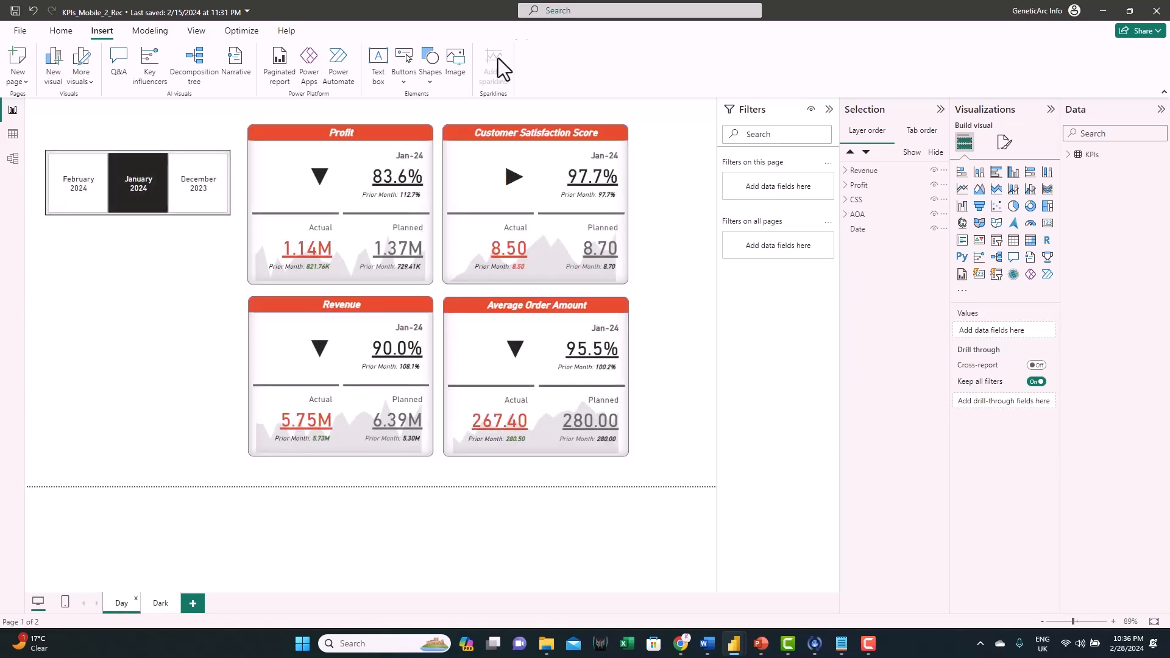
{"action": "left_click", "coordinate": [449, 64]}
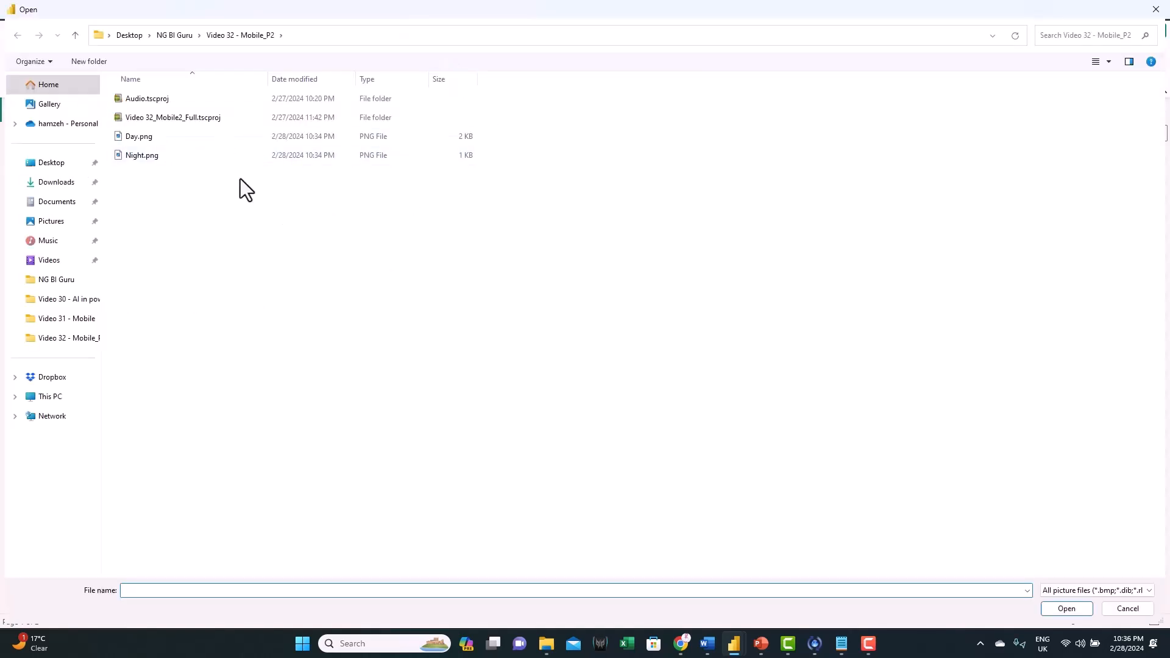
{"action": "double_click", "coordinate": [157, 155]}
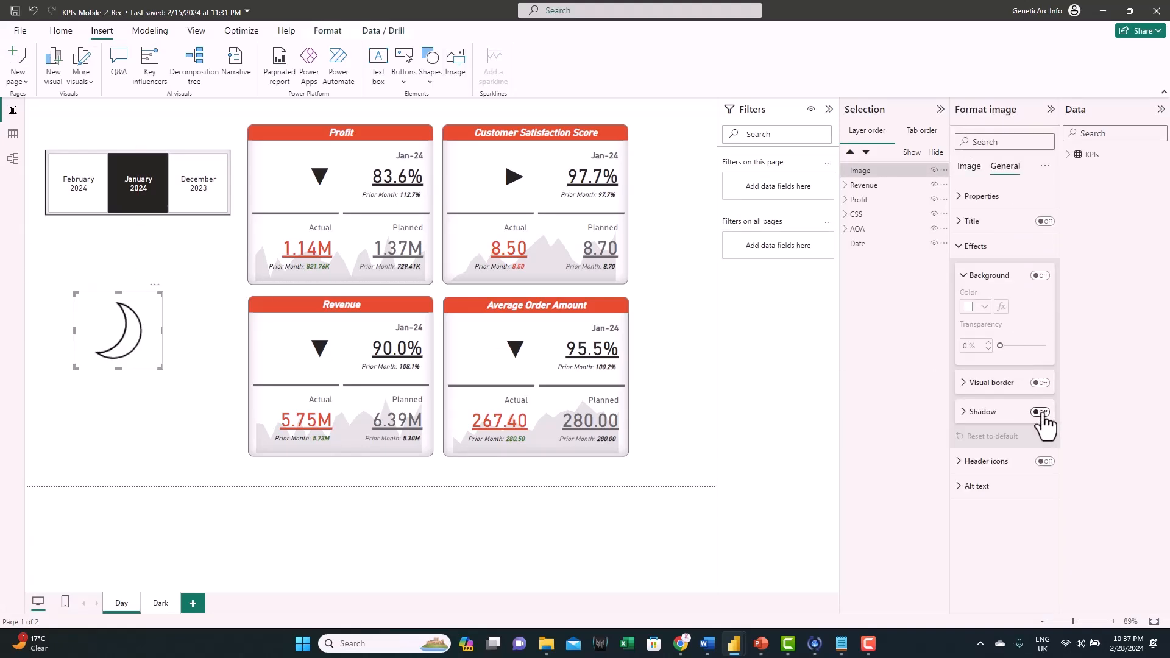
Step: Turn on the moon image's shadow and set its offset to Inside and its position to Center
{"action": "left_click", "coordinate": [1039, 411]}
{"action": "left_click", "coordinate": [1042, 412]}
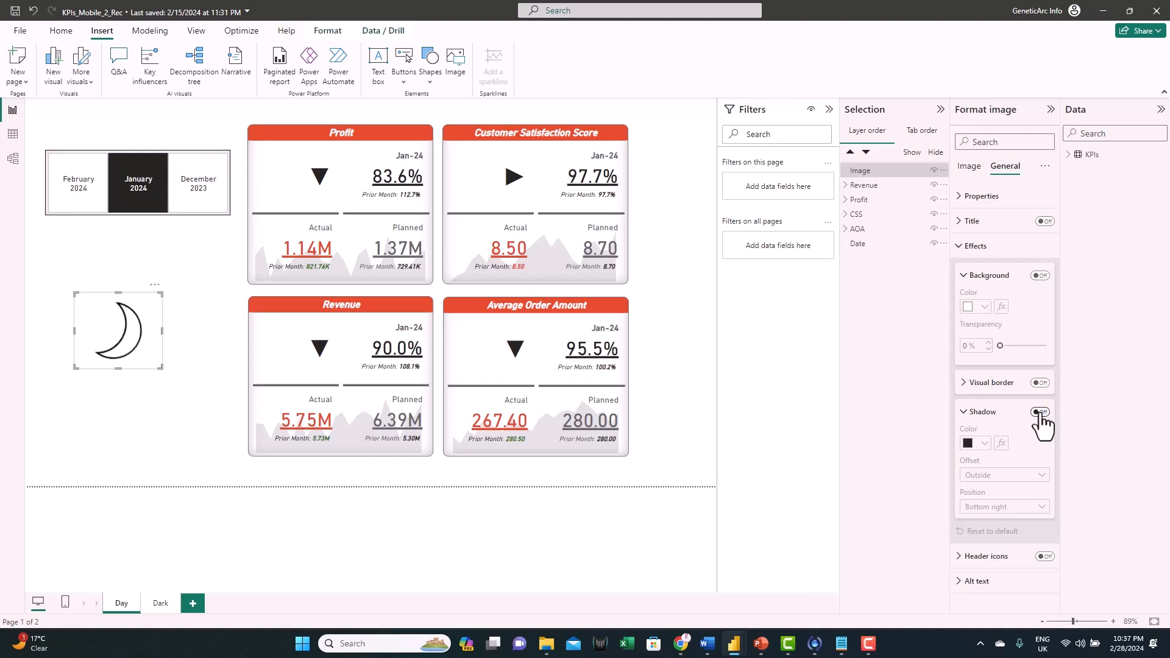
{"action": "left_click", "coordinate": [971, 444]}
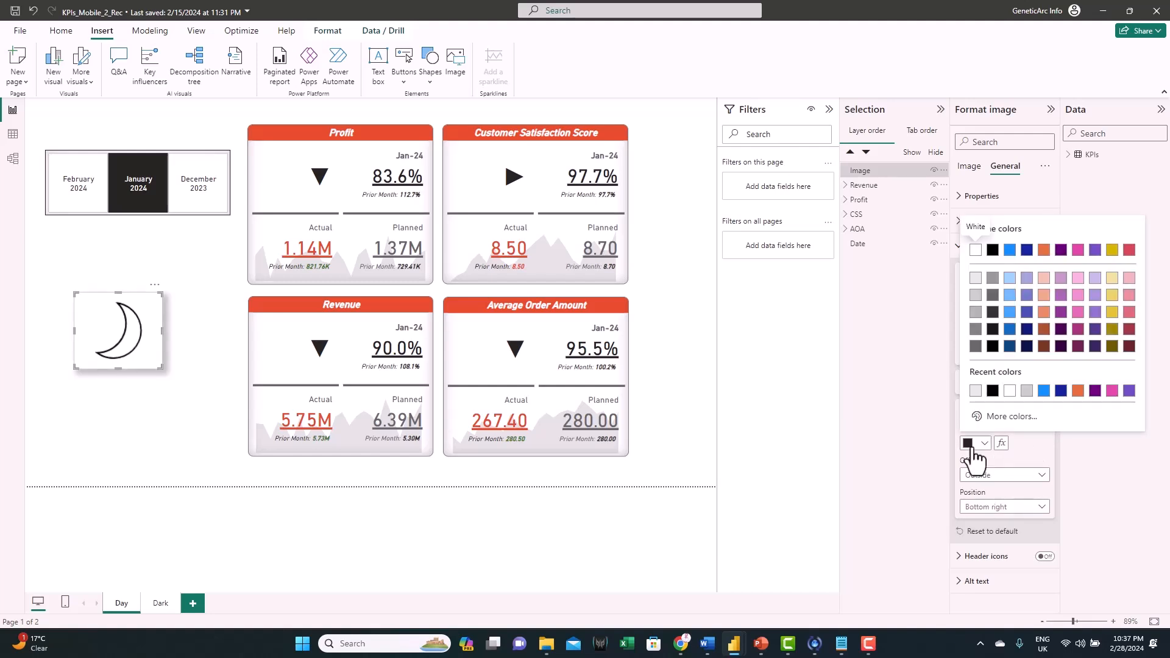
{"action": "left_click", "coordinate": [971, 447]}
{"action": "left_click", "coordinate": [981, 473]}
{"action": "left_click", "coordinate": [994, 513]}
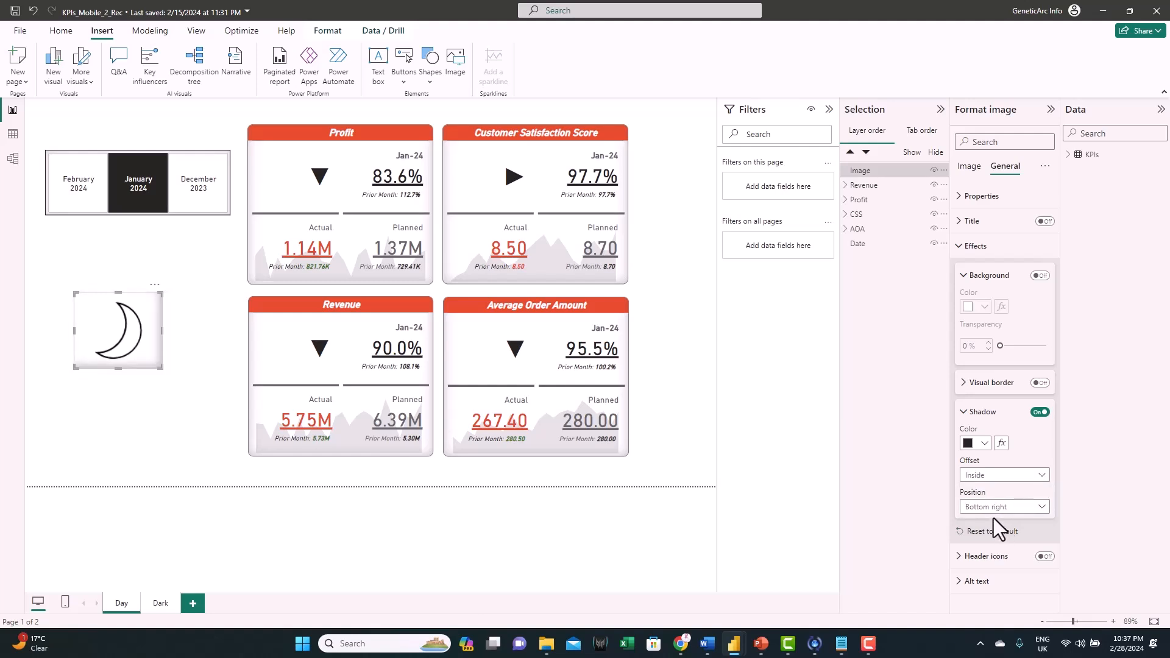
{"action": "left_click", "coordinate": [989, 511]}
{"action": "left_click", "coordinate": [994, 430]}
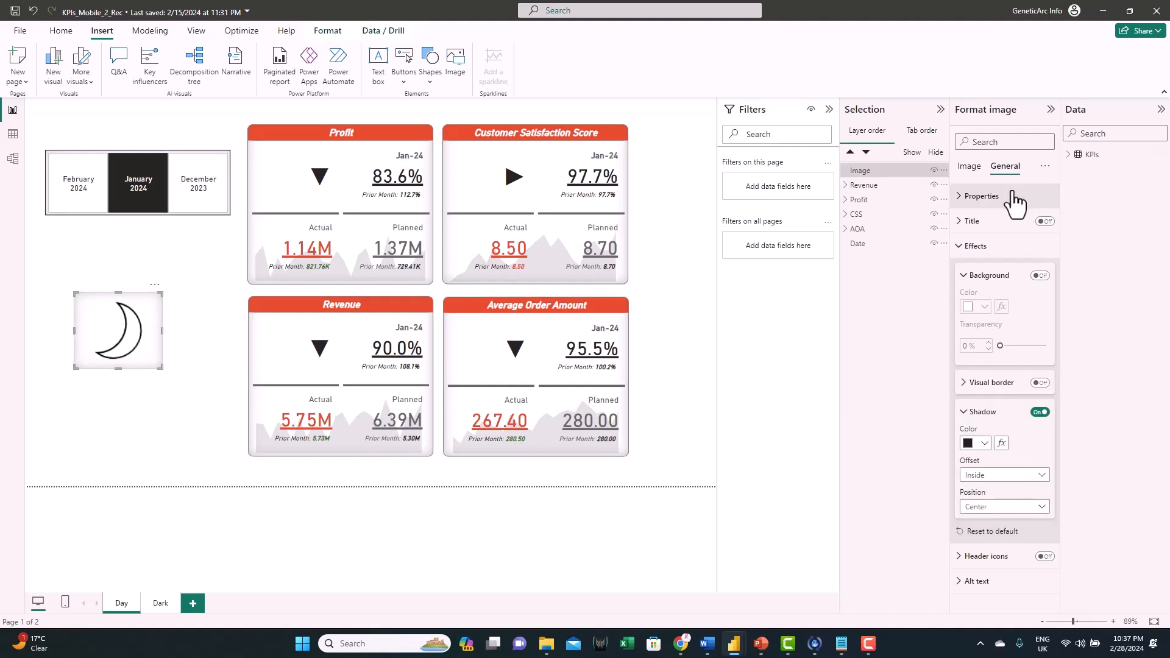
Step: Turn on the moon image's action and set it to Page navigation with the Dark page as destination
{"action": "left_click", "coordinate": [963, 246]}
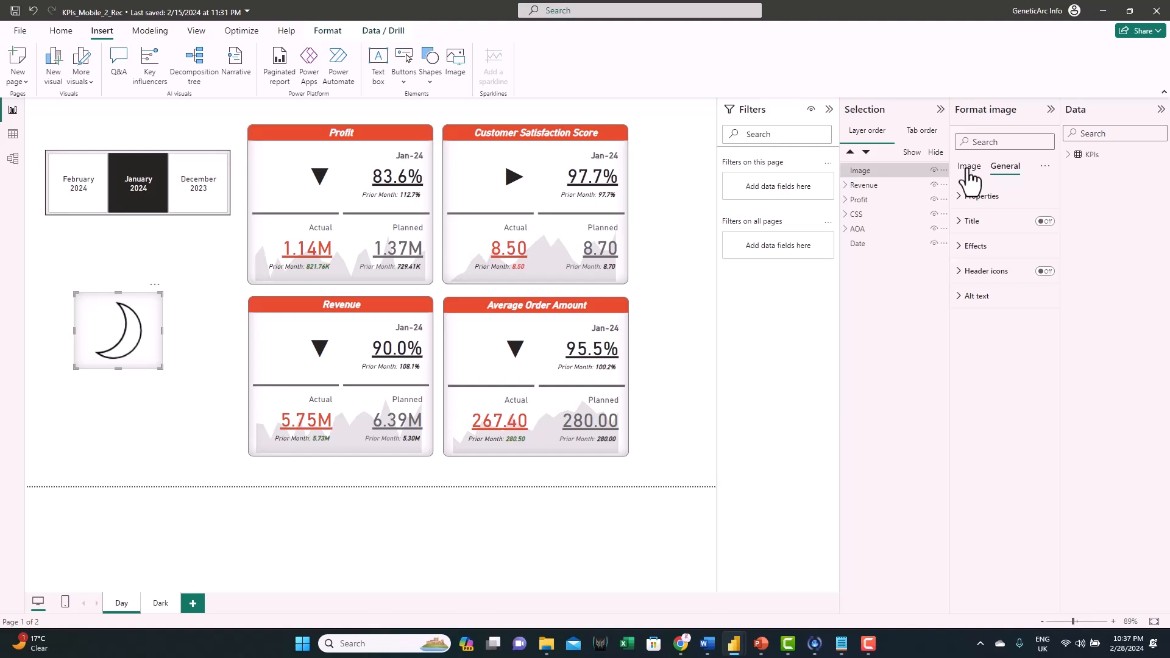
{"action": "left_click", "coordinate": [969, 167]}
{"action": "left_click", "coordinate": [1044, 221]}
{"action": "left_click", "coordinate": [977, 222]}
{"action": "left_click", "coordinate": [985, 284]}
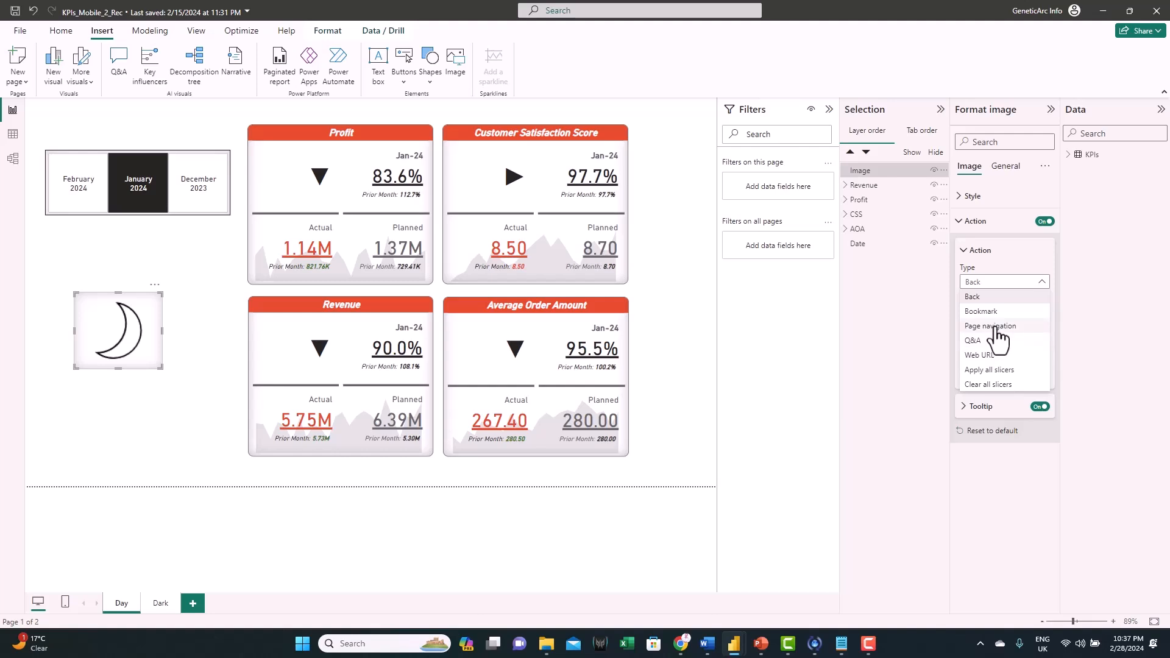
{"action": "left_click", "coordinate": [990, 326]}
{"action": "left_click", "coordinate": [1024, 345]}
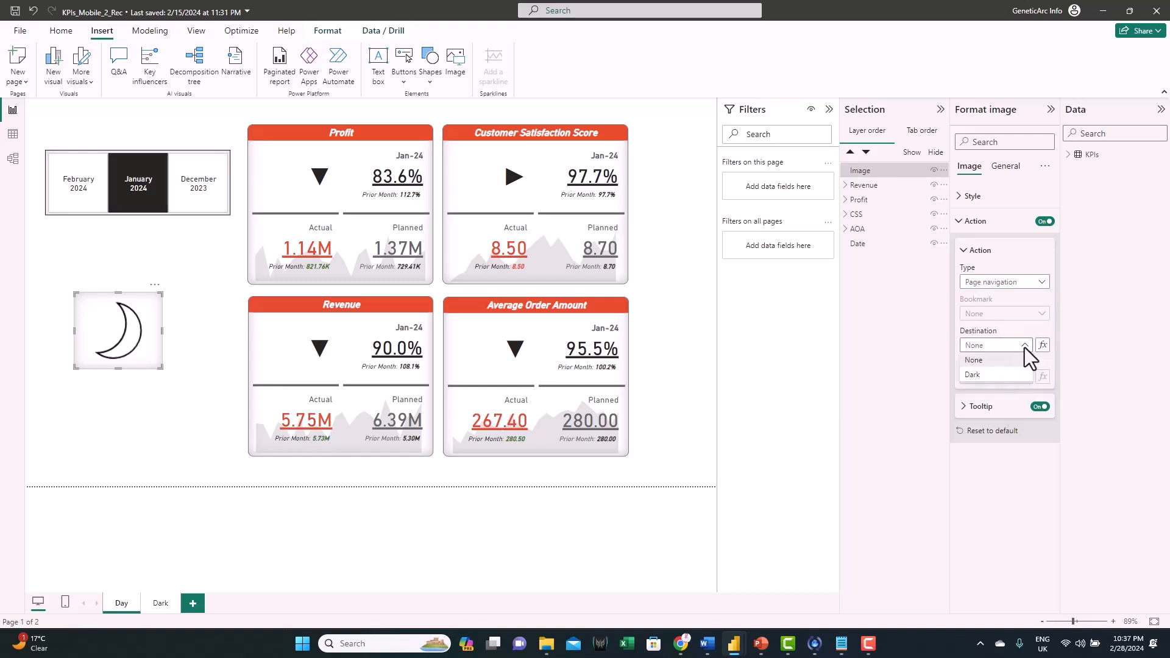
{"action": "left_click", "coordinate": [1003, 373]}
{"action": "left_click", "coordinate": [194, 345]}
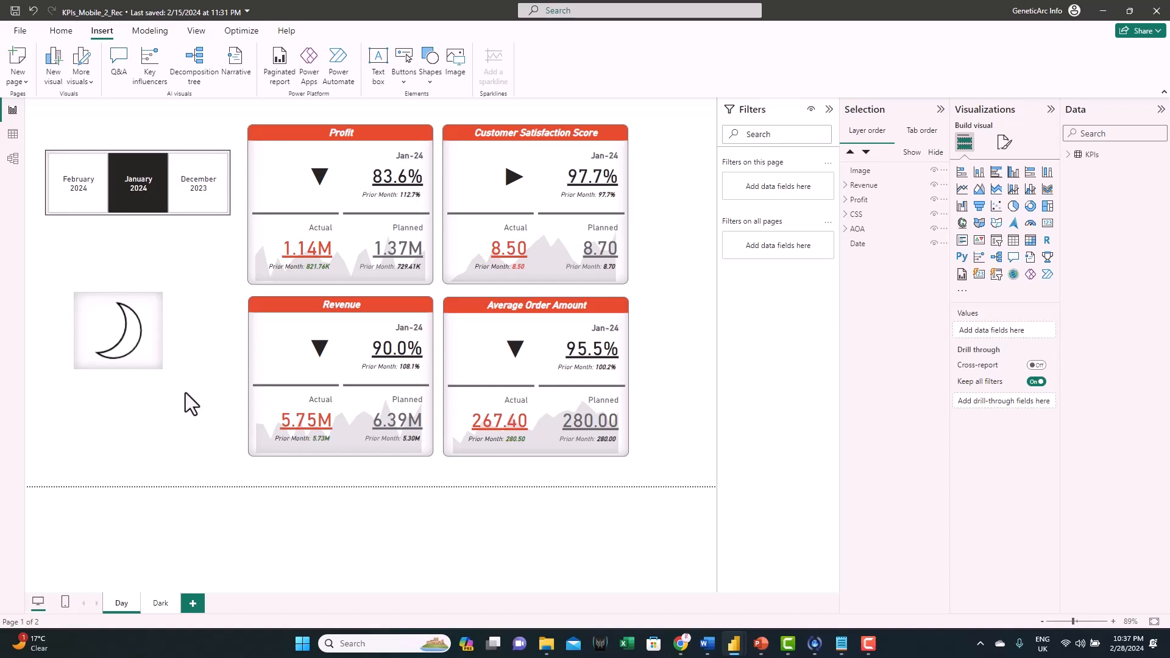
Step: In the Day page's mobile layout, move the Date slicer down and place the moon image small in the upper-right corner of the phone canvas
{"action": "left_click", "coordinate": [65, 602]}
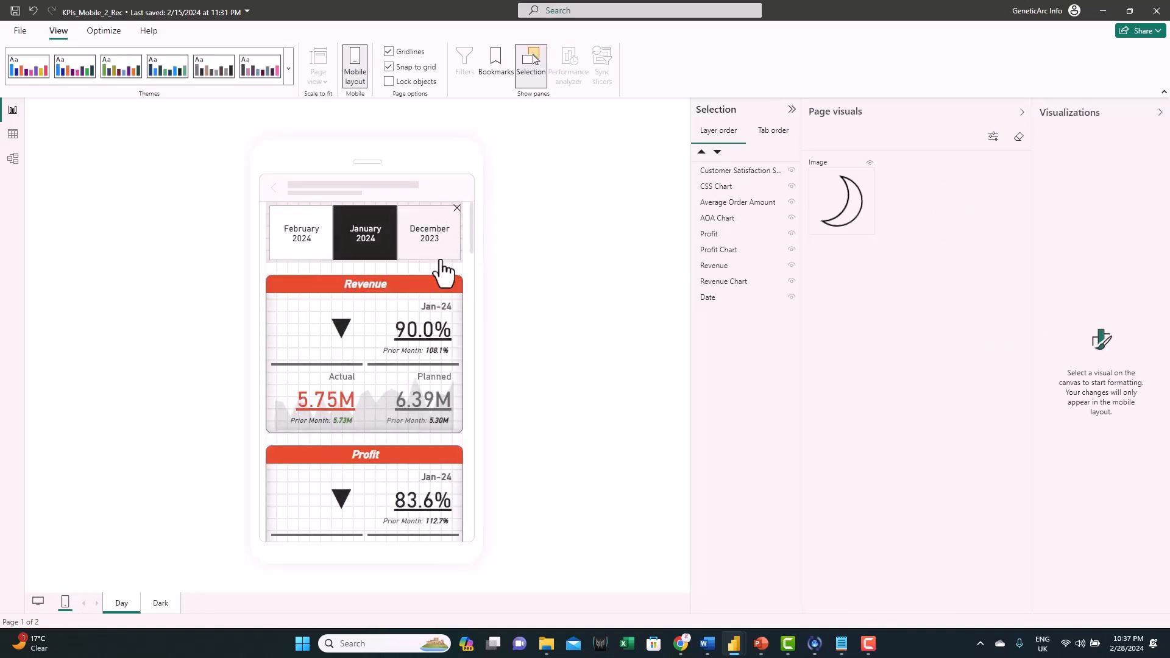
{"action": "left_click_drag", "start_coordinate": [410, 261], "coordinate": [411, 296]}
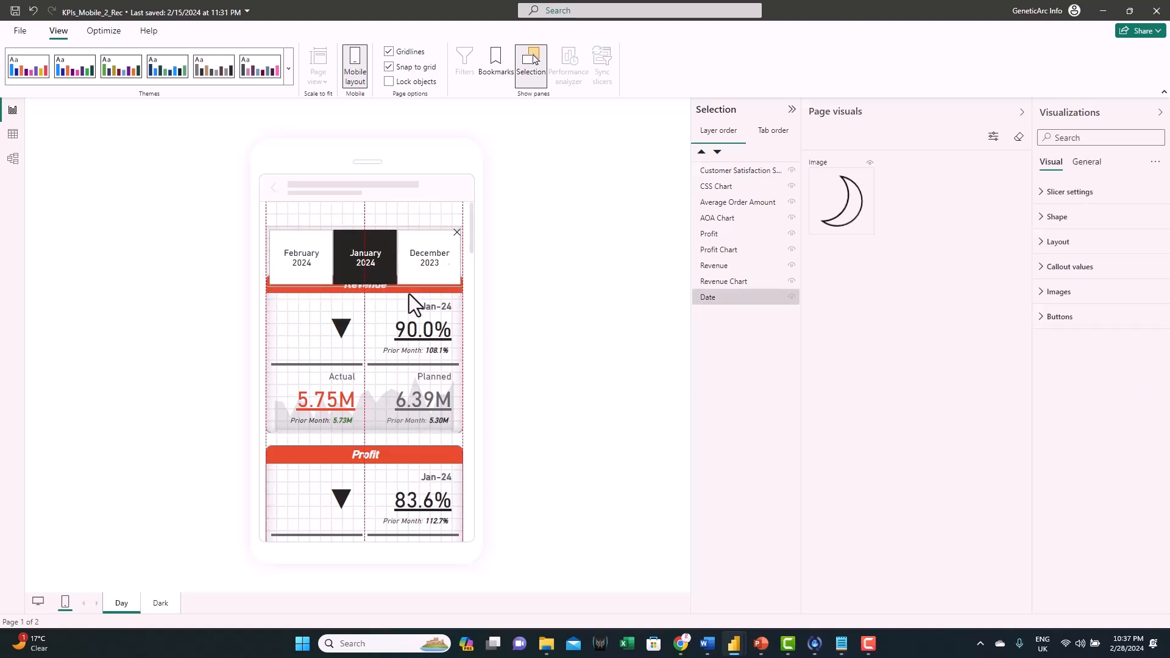
{"action": "left_click_drag", "start_coordinate": [856, 216], "coordinate": [414, 275]}
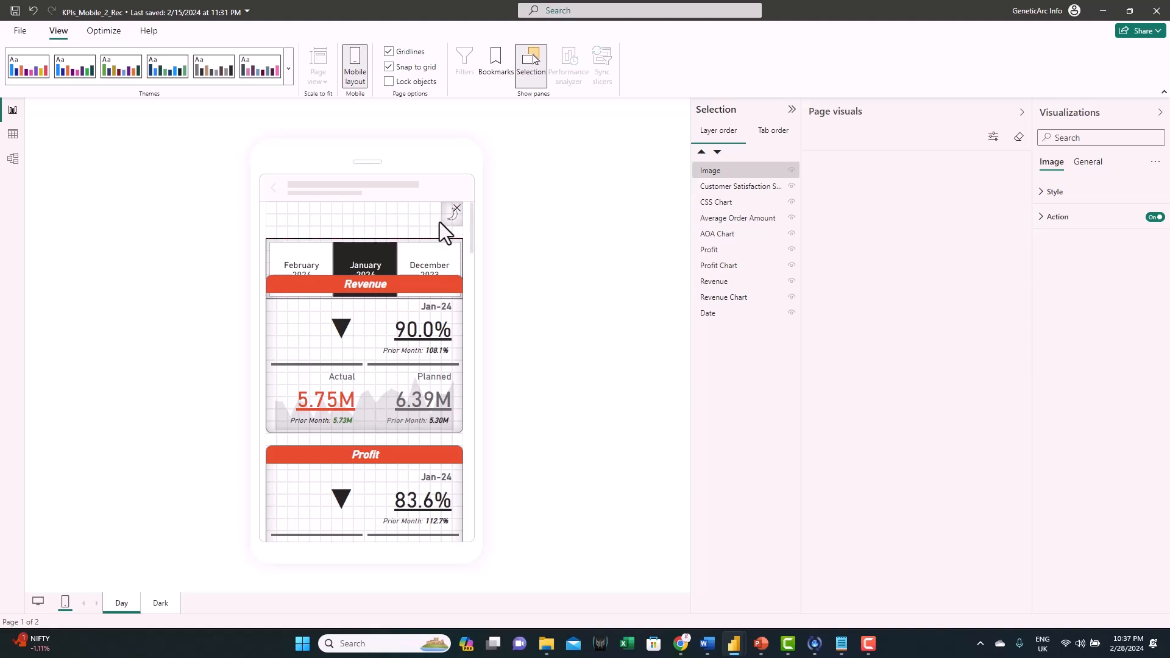
{"action": "left_click_drag", "start_coordinate": [413, 242], "coordinate": [414, 252]}
Step: Shift the KPI cards and their charts down in the Day page's mobile layout to clear the moved Date slicer
{"action": "left_click", "coordinate": [367, 331]}
{"action": "left_click_drag", "start_coordinate": [366, 287], "coordinate": [369, 434]}
{"action": "scroll", "coordinate": [370, 334], "scroll_direction": "down", "scroll_amount": 4}
{"action": "left_click", "coordinate": [371, 310]}
{"action": "left_click", "coordinate": [368, 346]}
{"action": "scroll", "coordinate": [368, 372], "scroll_direction": "down", "scroll_amount": 2}
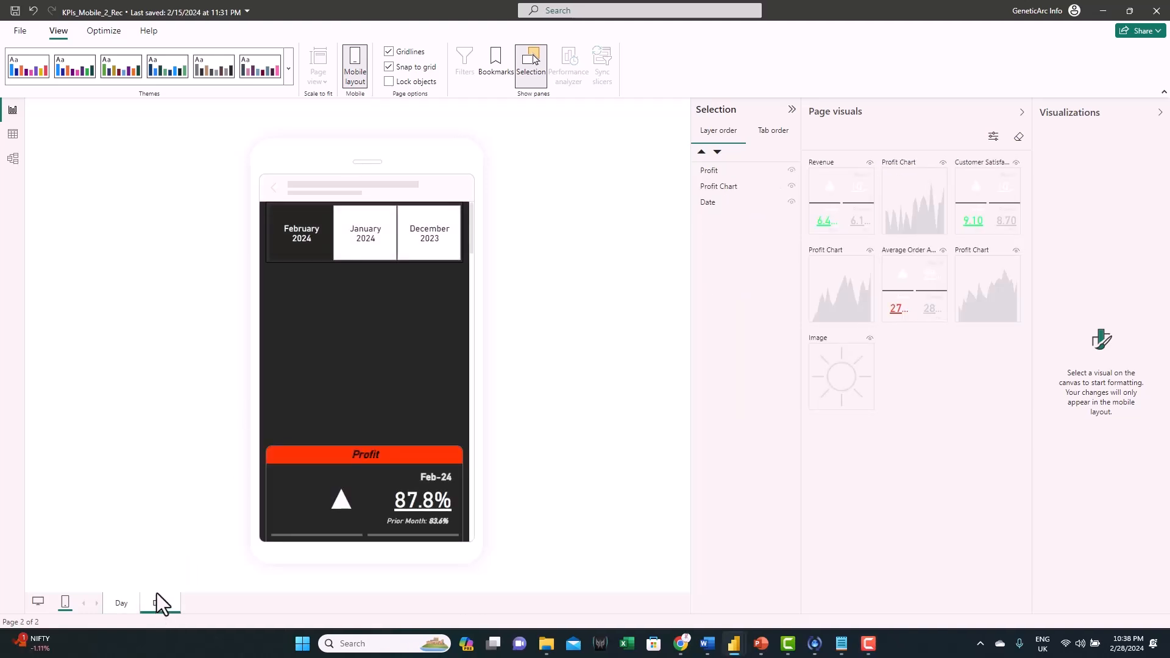
Step: Look through the Dark page's mobile layout to examine the arrangement of its slicer, image and KPI cards
{"action": "scroll", "coordinate": [414, 371], "scroll_direction": "down", "scroll_amount": 4}
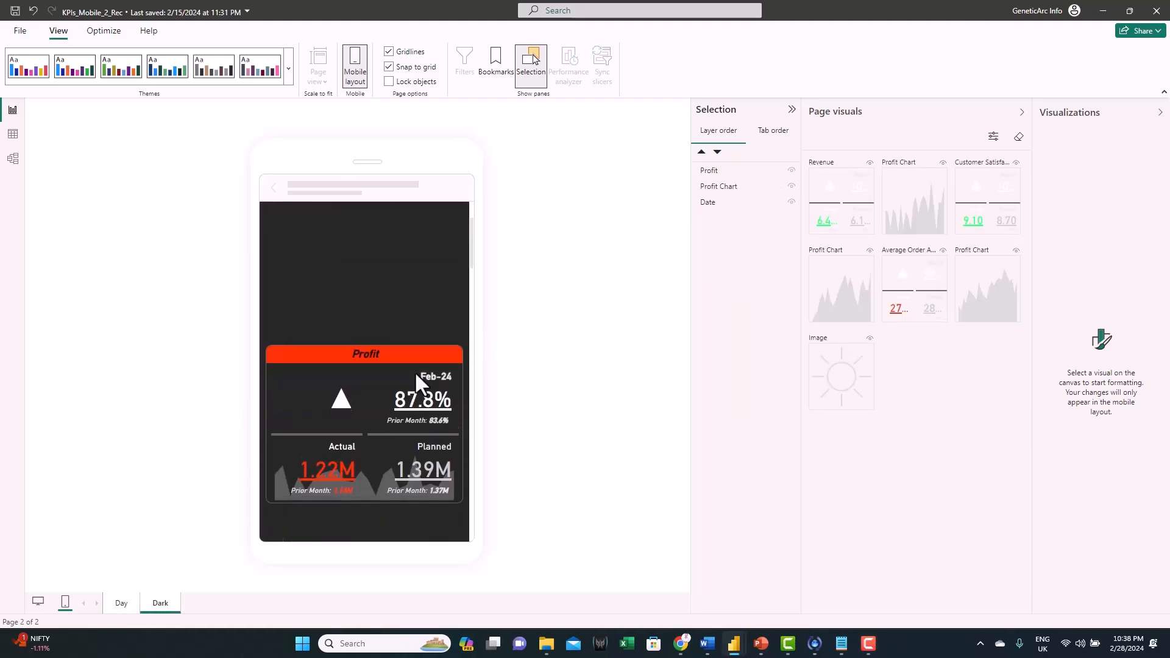
{"action": "scroll", "coordinate": [388, 438], "scroll_direction": "up", "scroll_amount": 4}
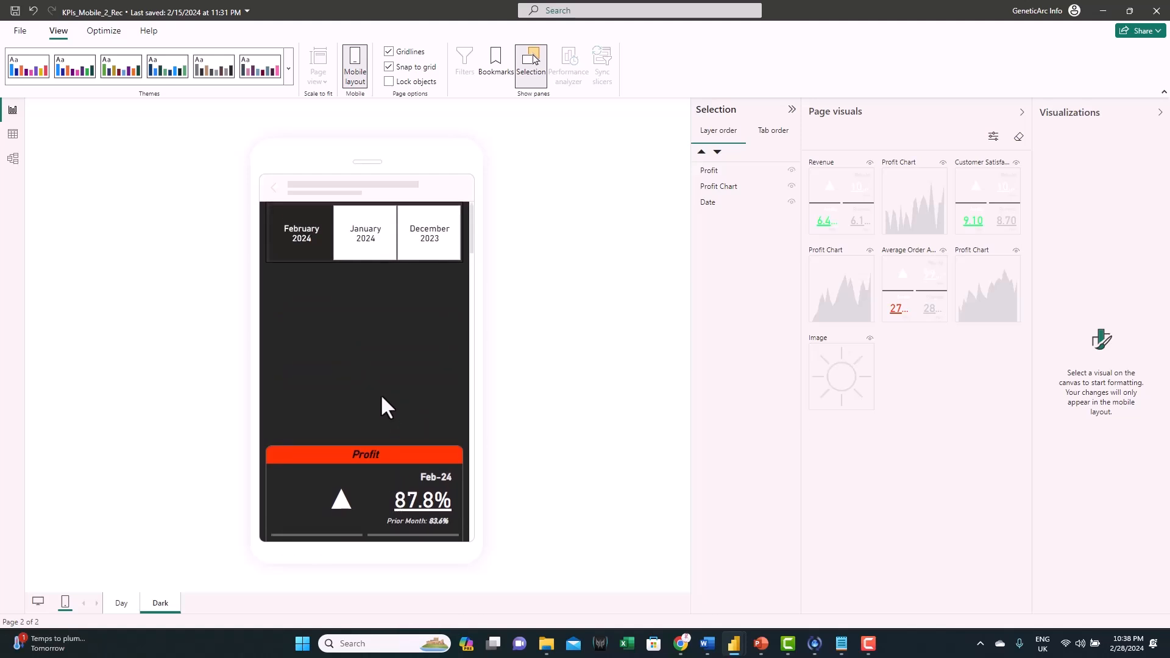
{"action": "scroll", "coordinate": [382, 397], "scroll_direction": "down", "scroll_amount": 4}
{"action": "scroll", "coordinate": [382, 397], "scroll_direction": "up", "scroll_amount": 4}
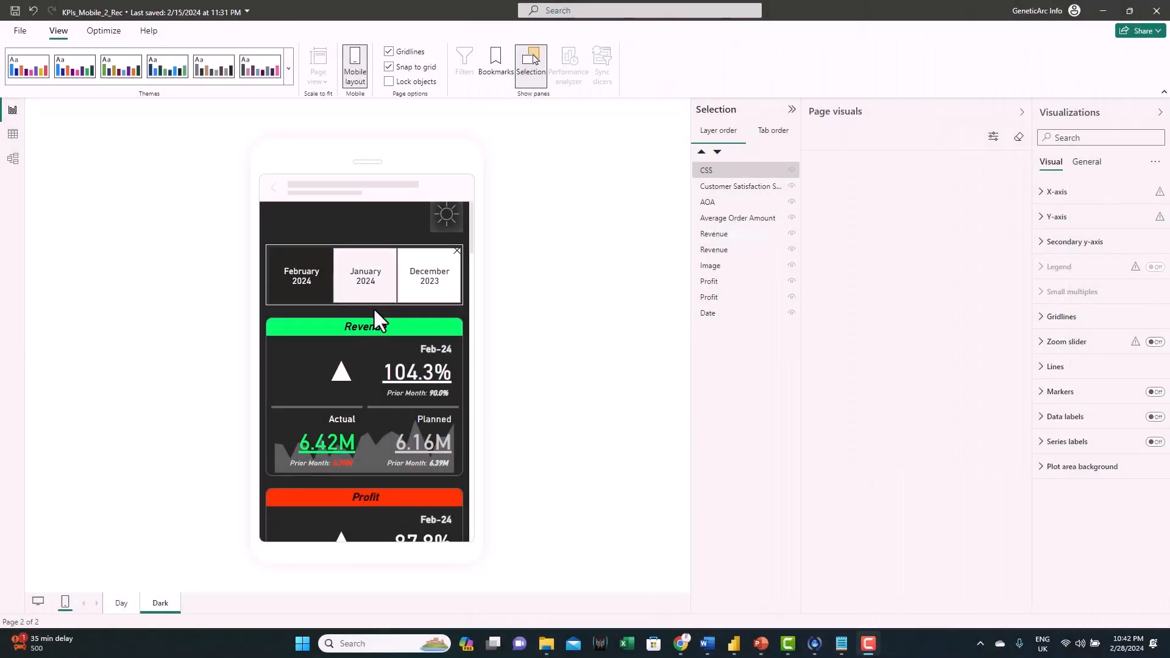
{"action": "scroll", "coordinate": [373, 307], "scroll_direction": "down", "scroll_amount": 2}
{"action": "scroll", "coordinate": [400, 368], "scroll_direction": "down", "scroll_amount": 6}
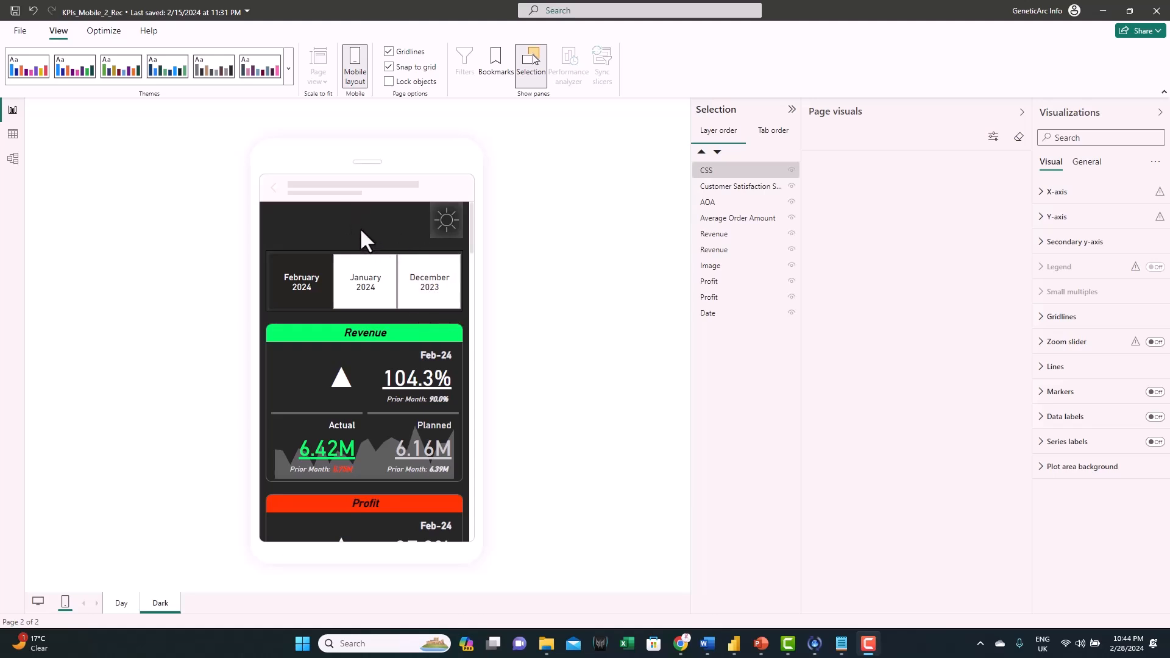
Step: Hide the Revenue group in the Day page's desktop layout, check the effect in the mobile layout, and show the group again
{"action": "left_click", "coordinate": [118, 605]}
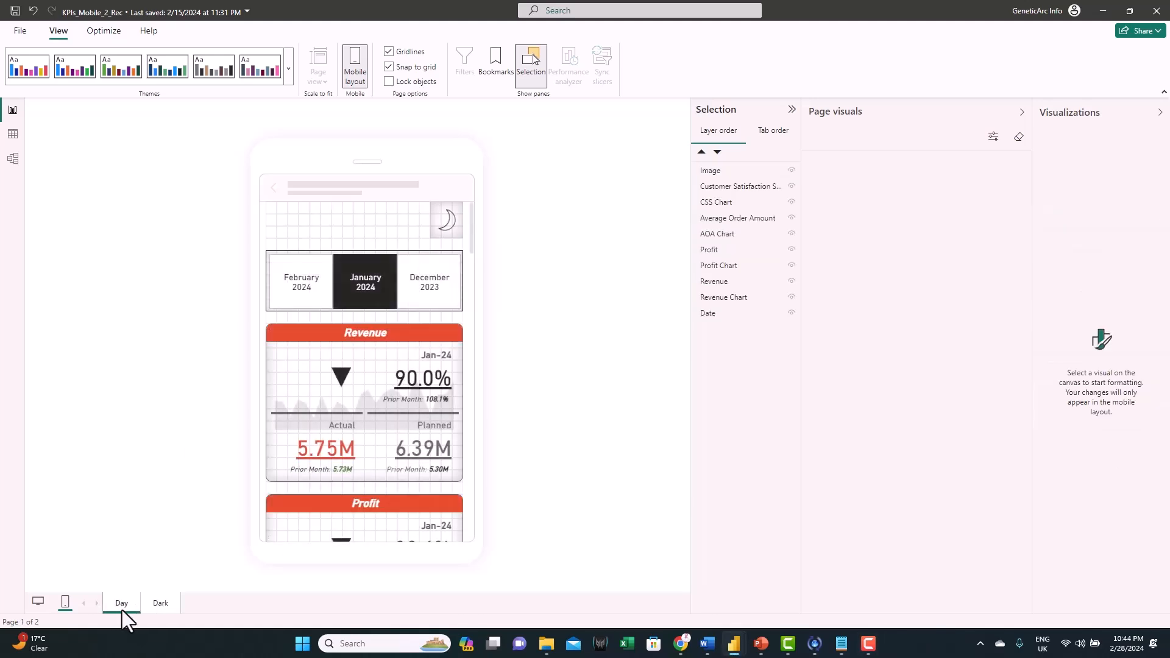
{"action": "left_click", "coordinate": [39, 602]}
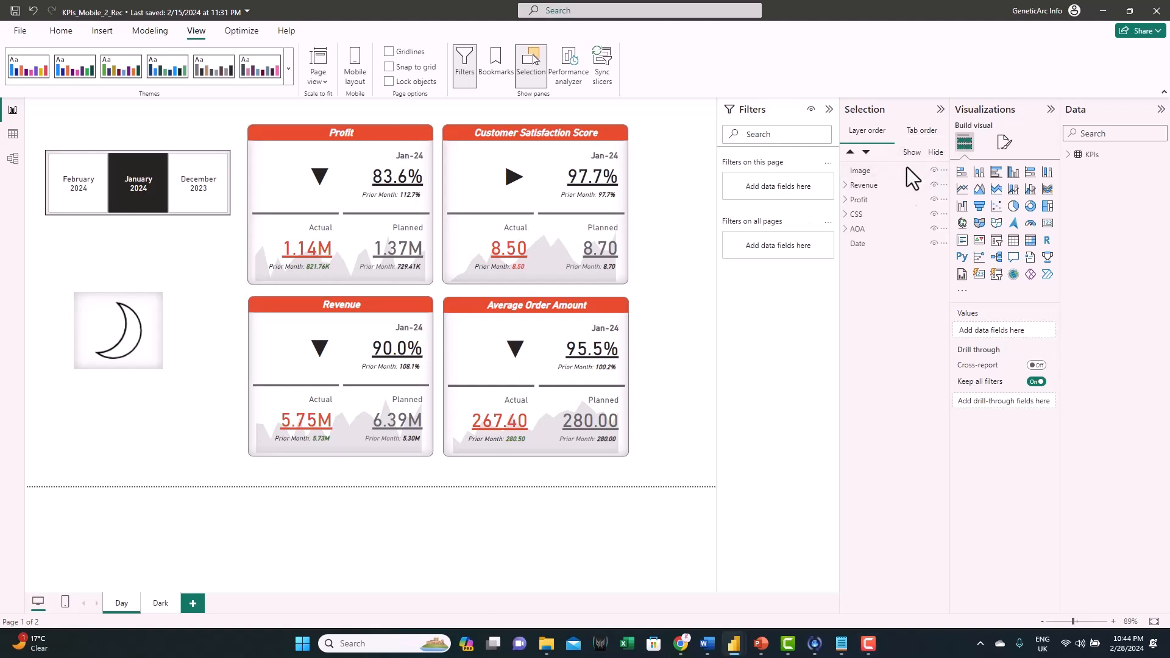
{"action": "left_click", "coordinate": [933, 185]}
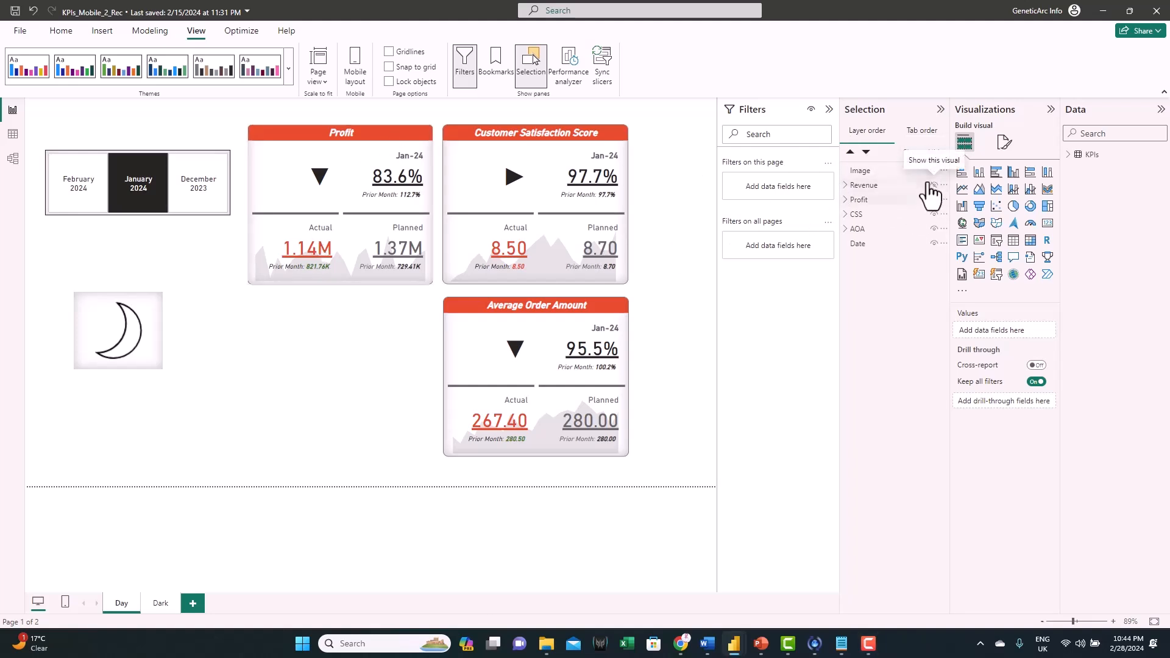
{"action": "left_click", "coordinate": [65, 603]}
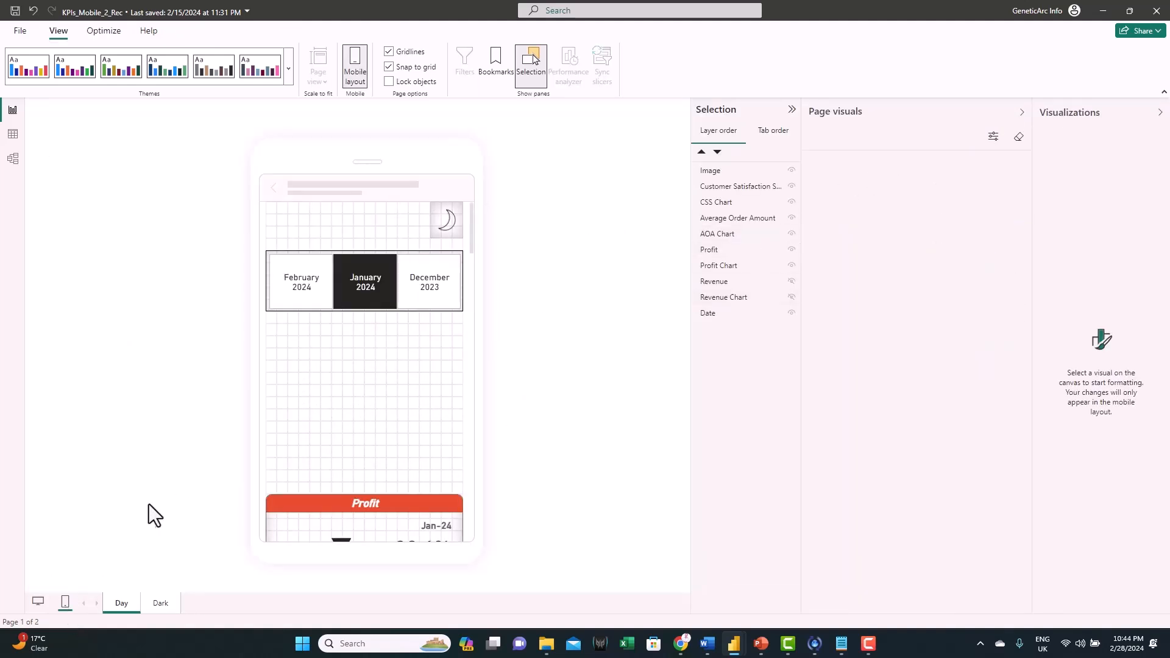
{"action": "left_click", "coordinate": [38, 603]}
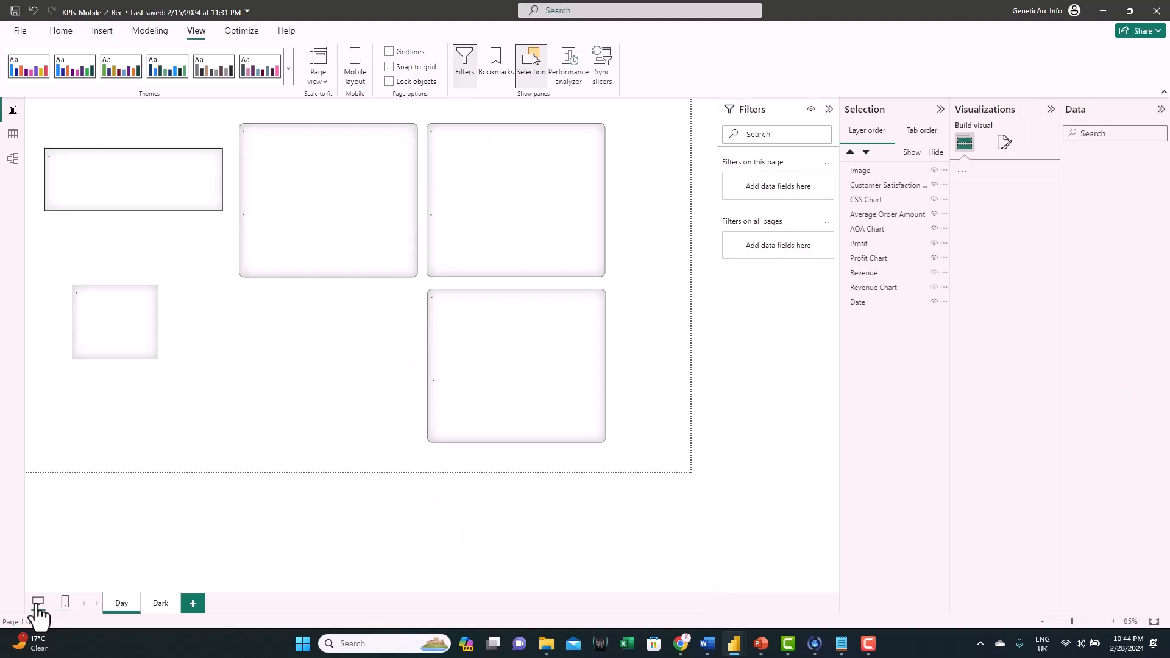
{"action": "left_click", "coordinate": [933, 185]}
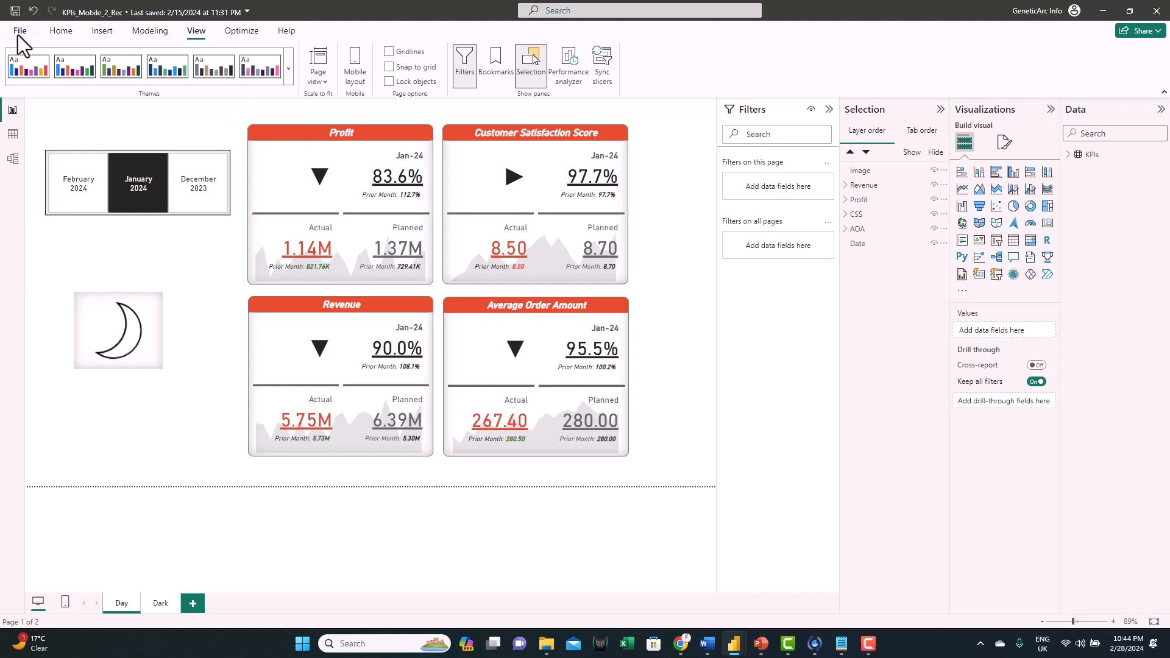
Step: Insert a rectangle shape on the Day page and move it to the page's upper-left corner
{"action": "left_click", "coordinate": [109, 30]}
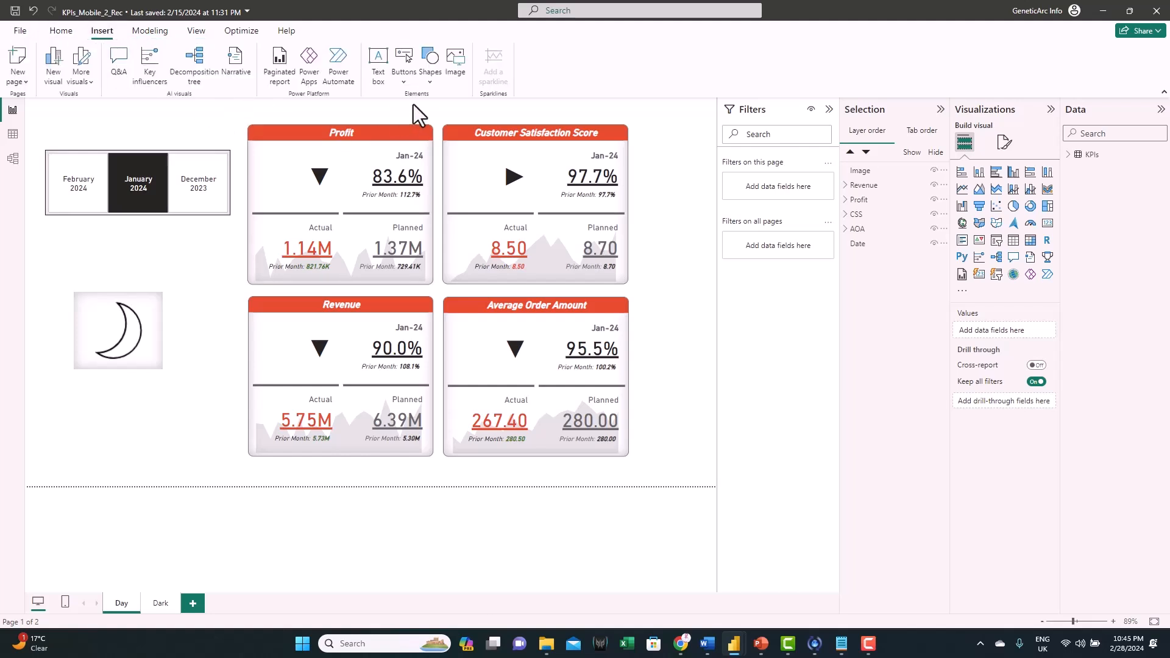
{"action": "left_click", "coordinate": [431, 75]}
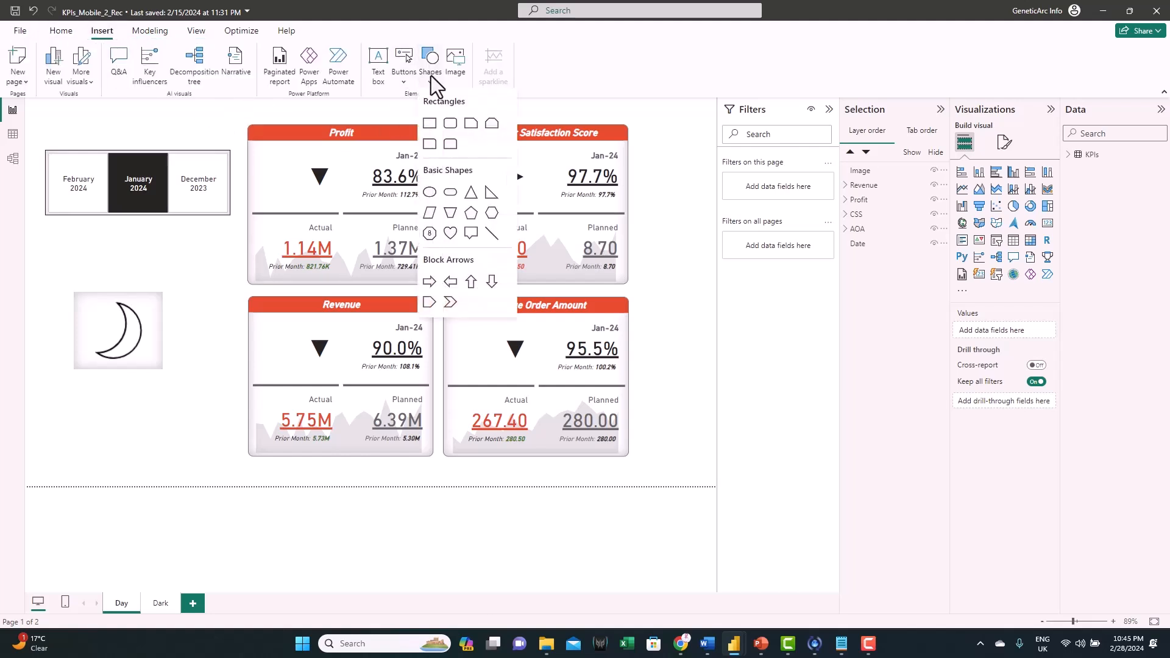
{"action": "left_click", "coordinate": [428, 125]}
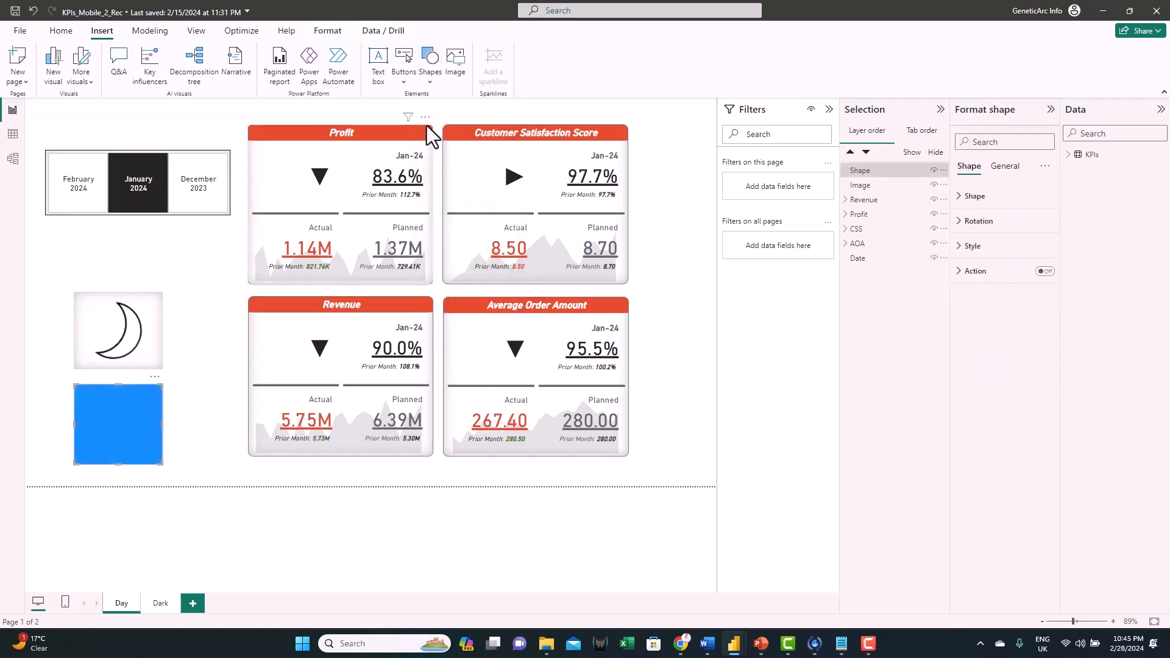
{"action": "left_click_drag", "start_coordinate": [111, 482], "coordinate": [60, 148]}
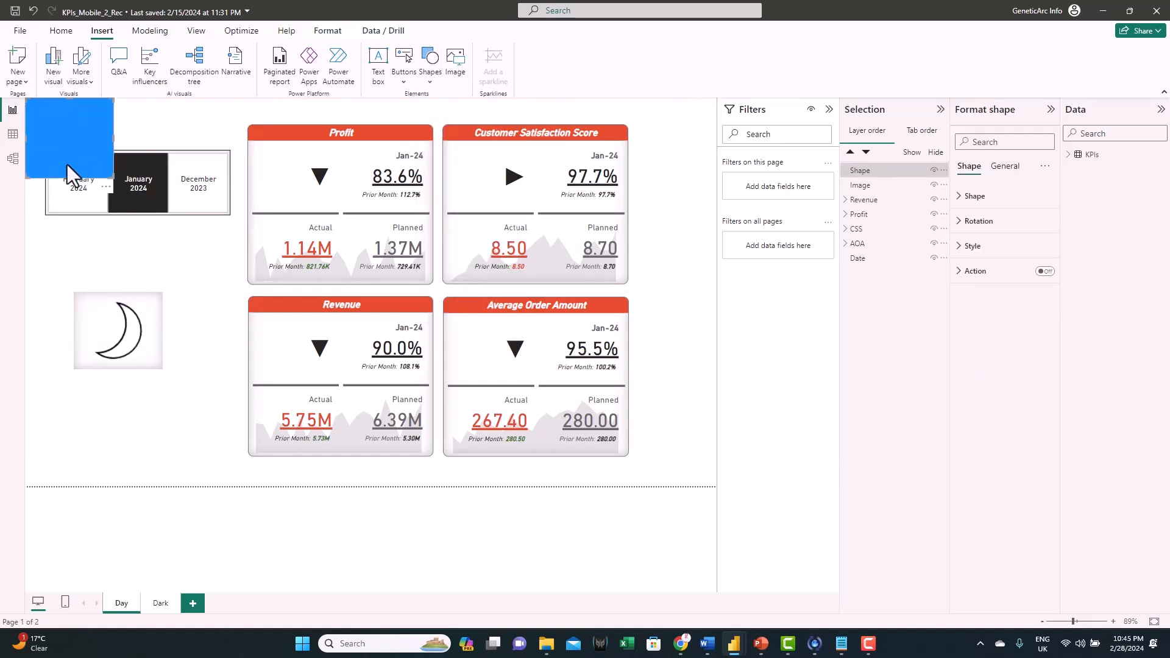
Step: Enlarge the rectangle to cover the whole Day page and set its fill color to White
{"action": "left_click_drag", "start_coordinate": [117, 186], "coordinate": [799, 502]}
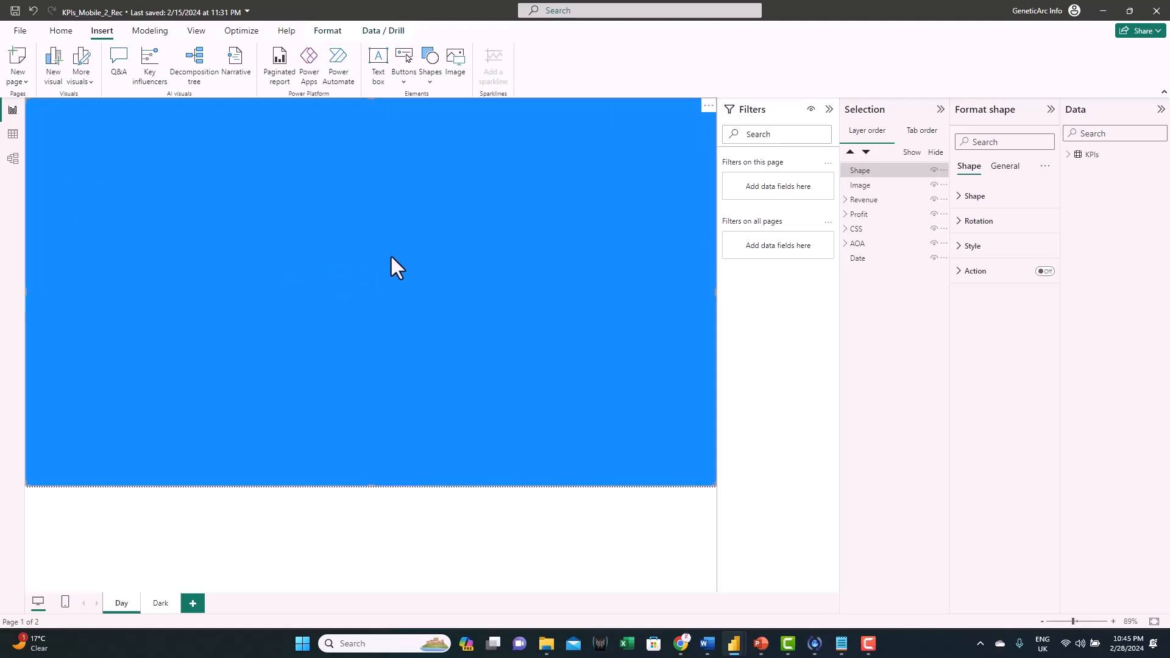
{"action": "left_click", "coordinate": [979, 252]}
{"action": "left_click", "coordinate": [975, 309]}
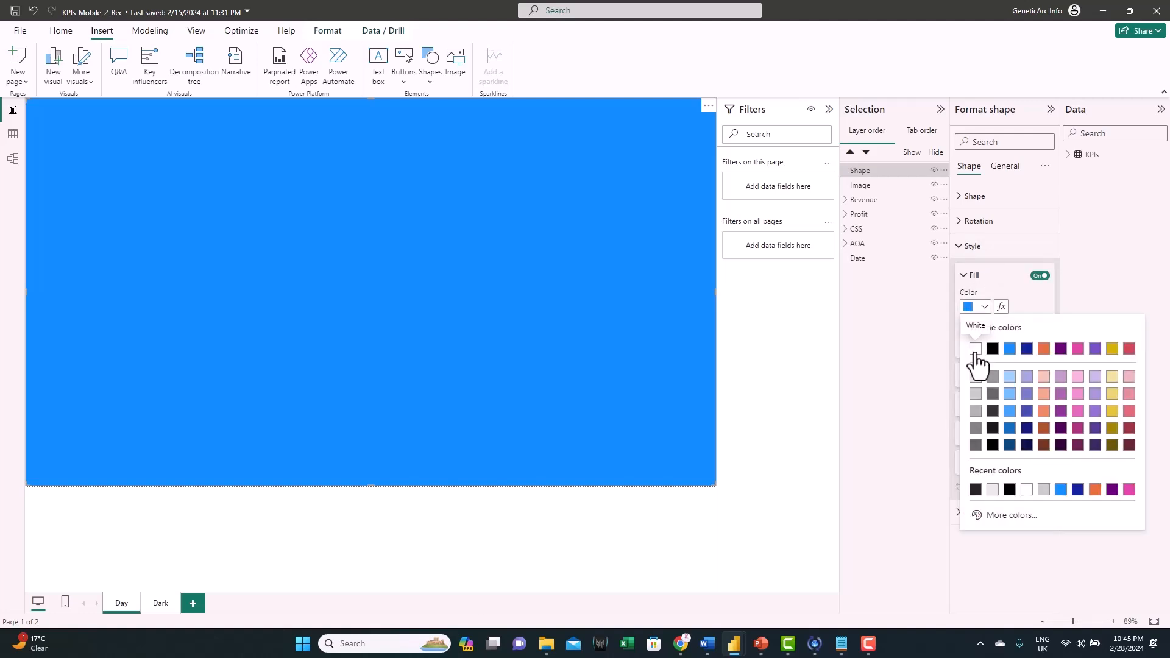
{"action": "left_click", "coordinate": [976, 349]}
{"action": "left_click", "coordinate": [463, 301]}
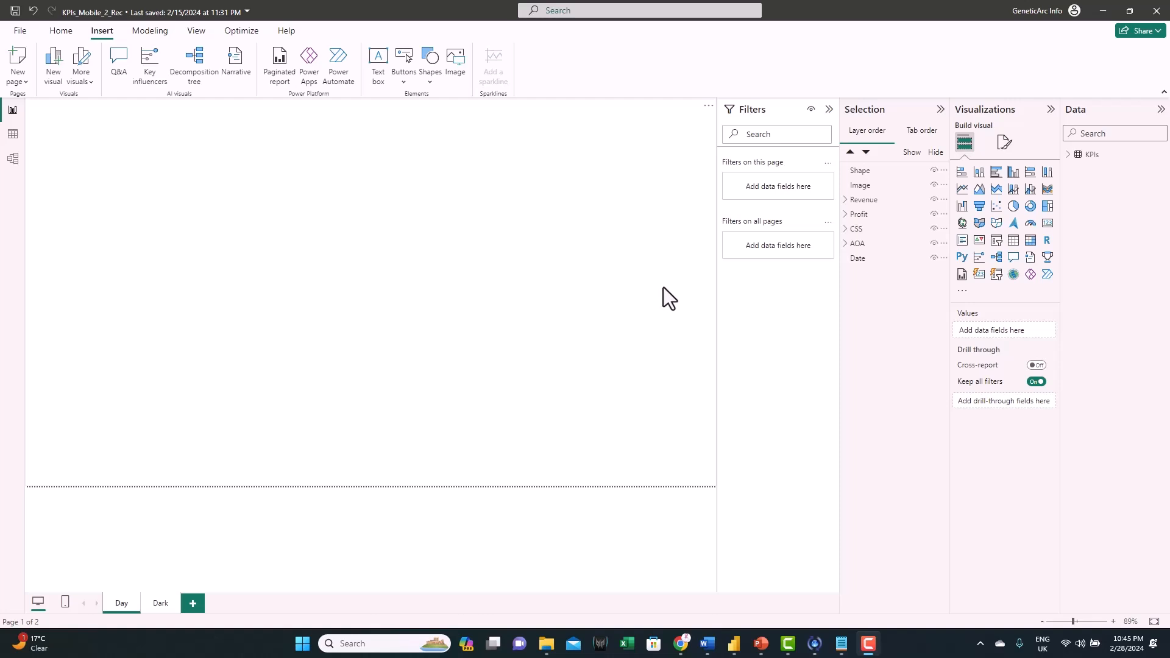
Step: Add a matrix visual over the white rectangle and stretch it to fill the whole Day page
{"action": "left_click", "coordinate": [1028, 243]}
{"action": "left_click_drag", "start_coordinate": [77, 128], "coordinate": [72, 111]}
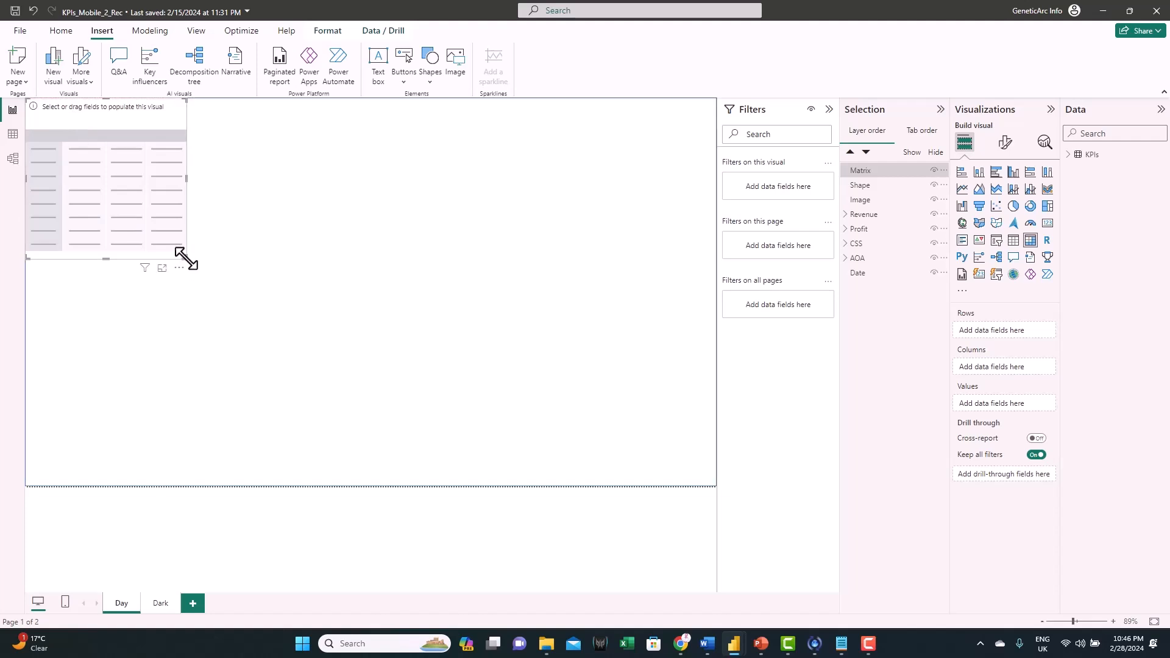
{"action": "left_click_drag", "start_coordinate": [184, 252], "coordinate": [718, 482]}
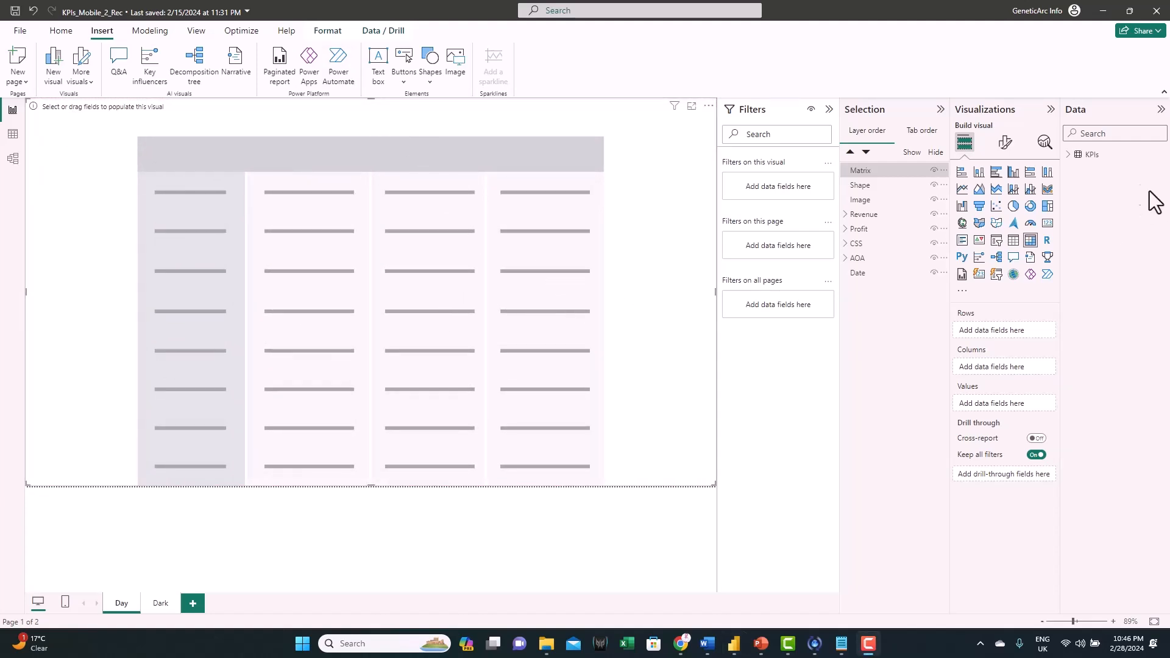
Step: Add the Date field to the matrix rows and switch it from Date Hierarchy to plain Date
{"action": "left_click", "coordinate": [1066, 159]}
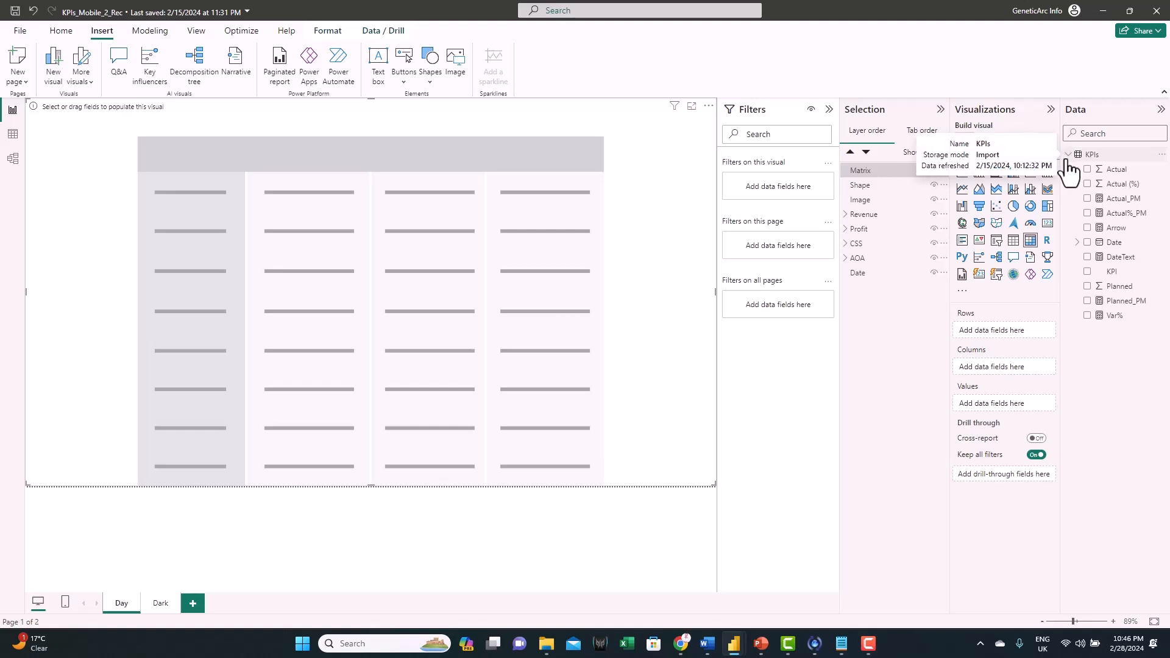
{"action": "left_click_drag", "start_coordinate": [1131, 245], "coordinate": [1024, 336]}
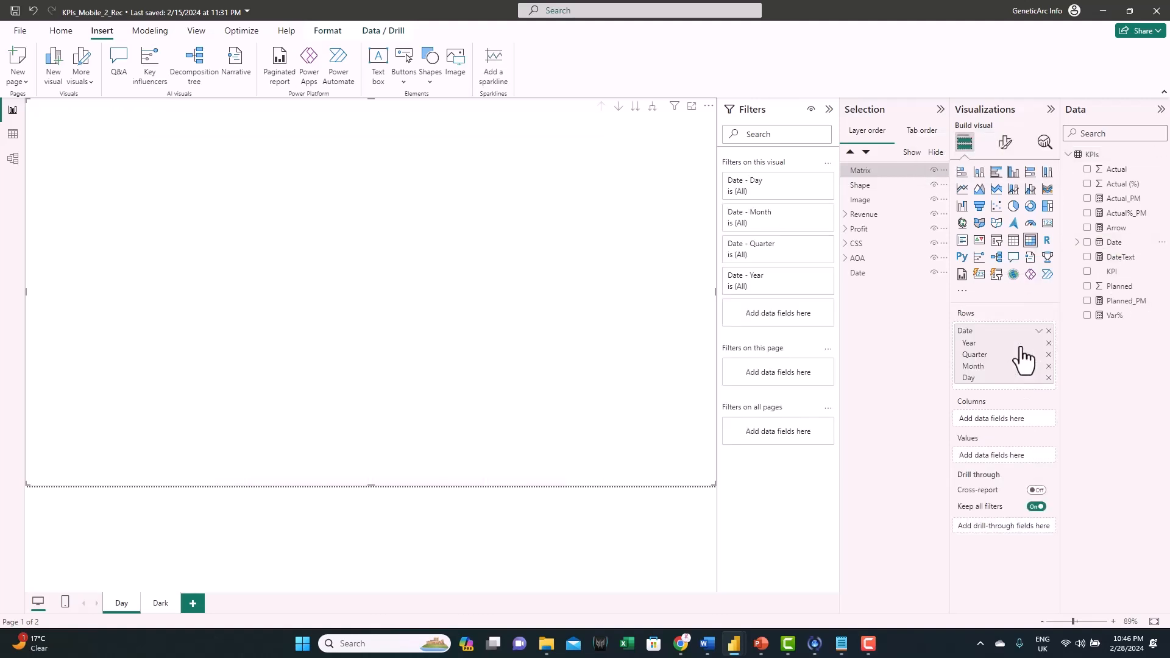
{"action": "left_click", "coordinate": [1029, 335]}
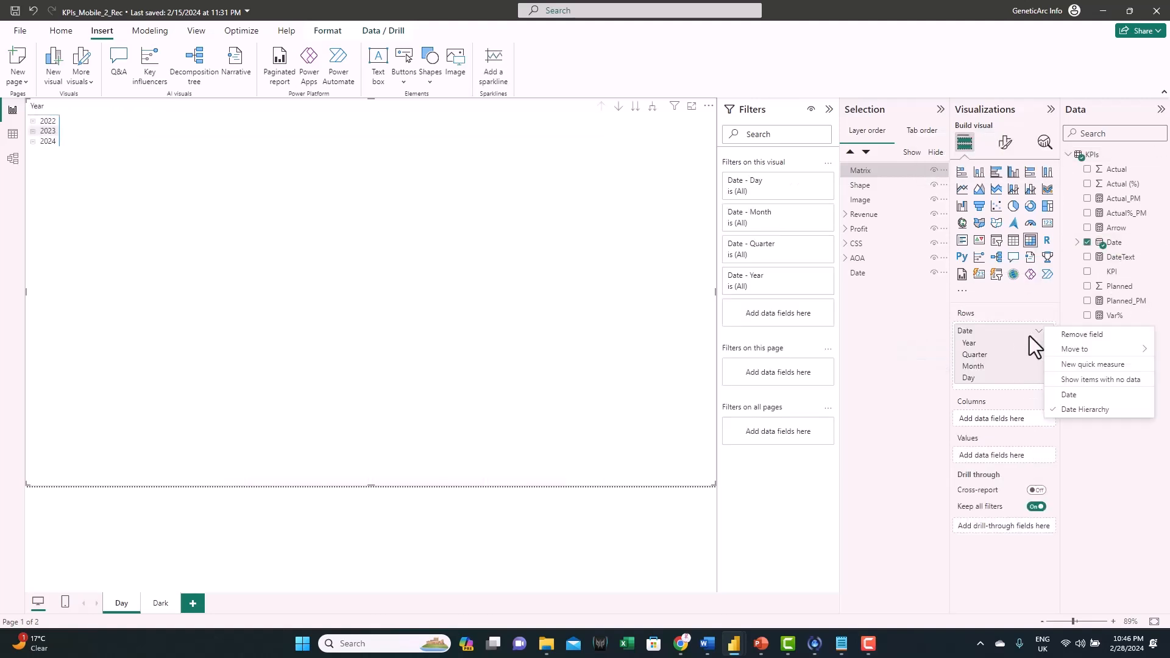
{"action": "left_click", "coordinate": [1074, 396]}
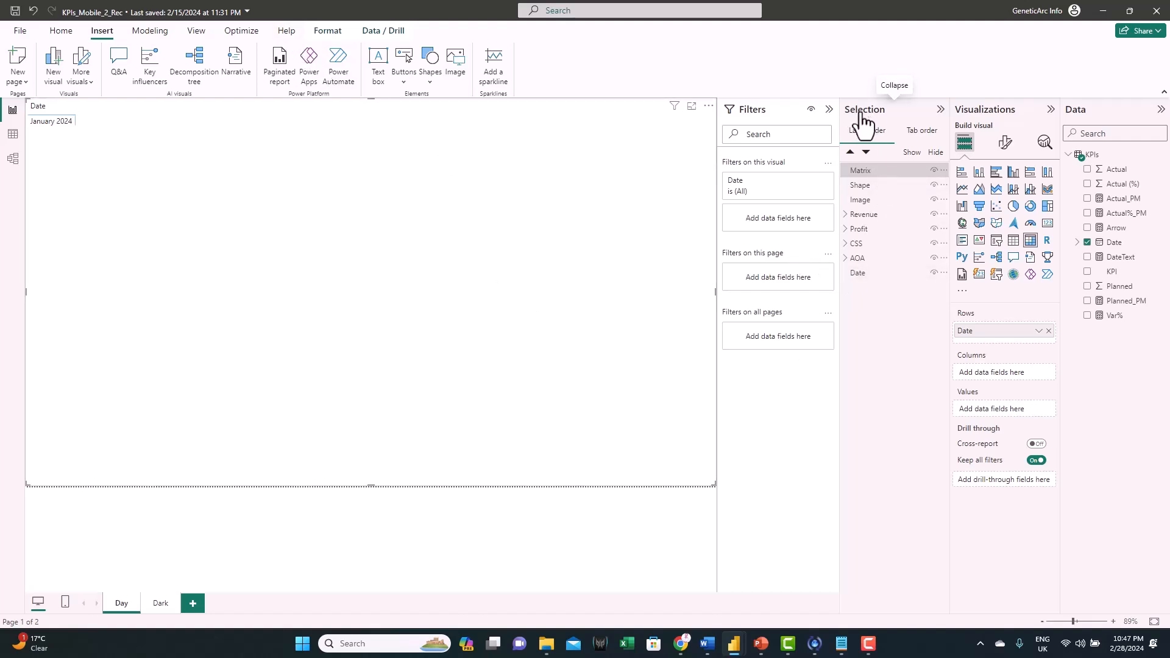
Step: Set the Date slicer's interaction with the matrix to None so the slicer does not filter it
{"action": "left_click", "coordinate": [866, 276]}
{"action": "left_click", "coordinate": [325, 32]}
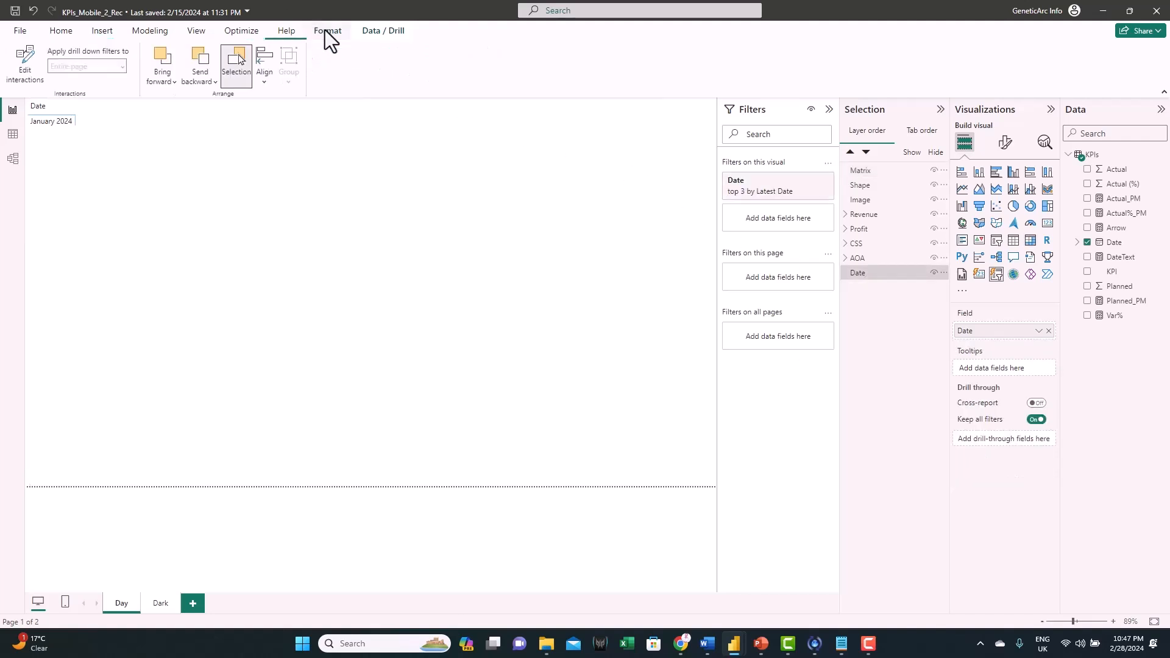
{"action": "left_click", "coordinate": [15, 65]}
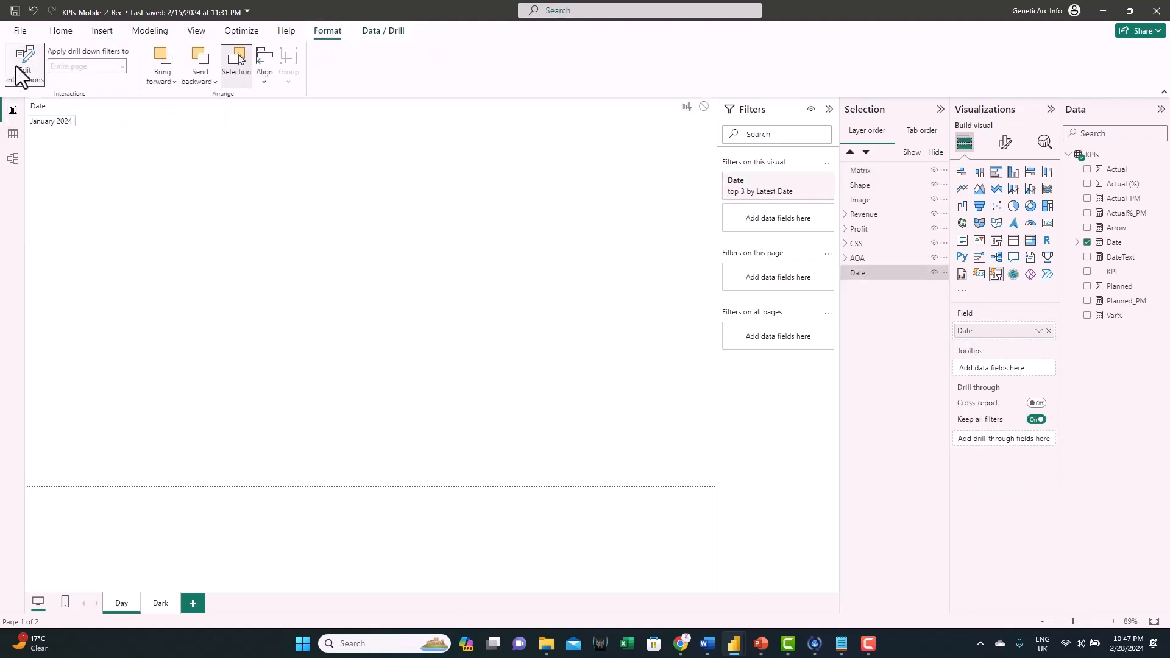
{"action": "left_click", "coordinate": [705, 108]}
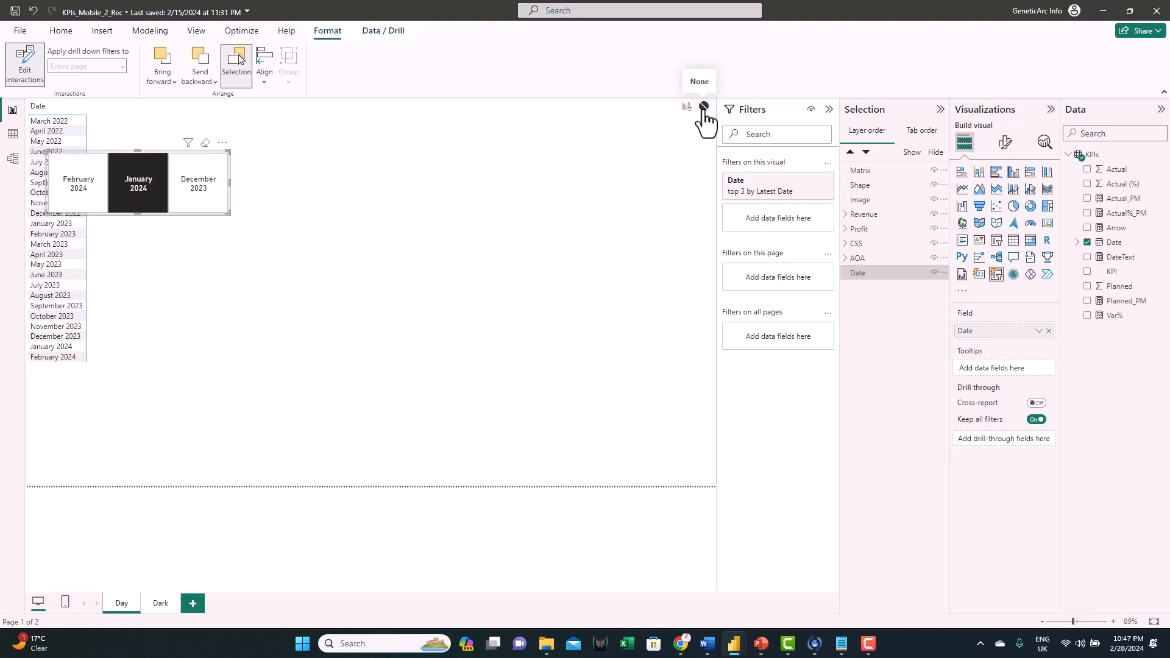
{"action": "left_click", "coordinate": [560, 500]}
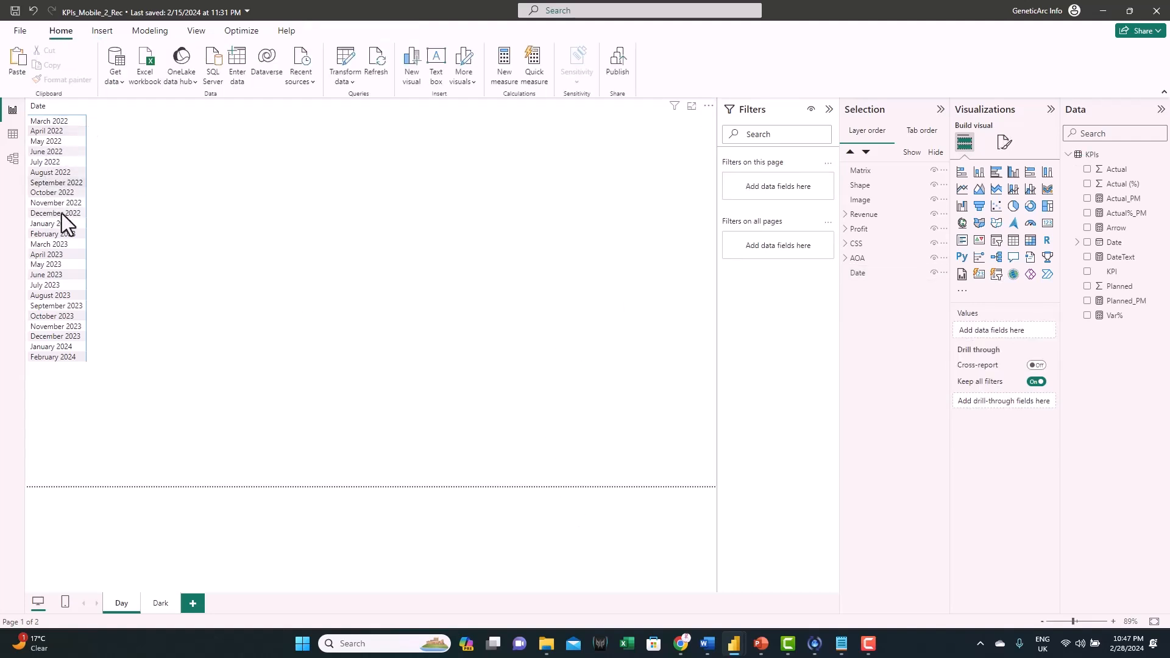
Step: Add the KPI field below Date in the matrix rows and expand all months down to the KPI level
{"action": "left_click", "coordinate": [553, 215]}
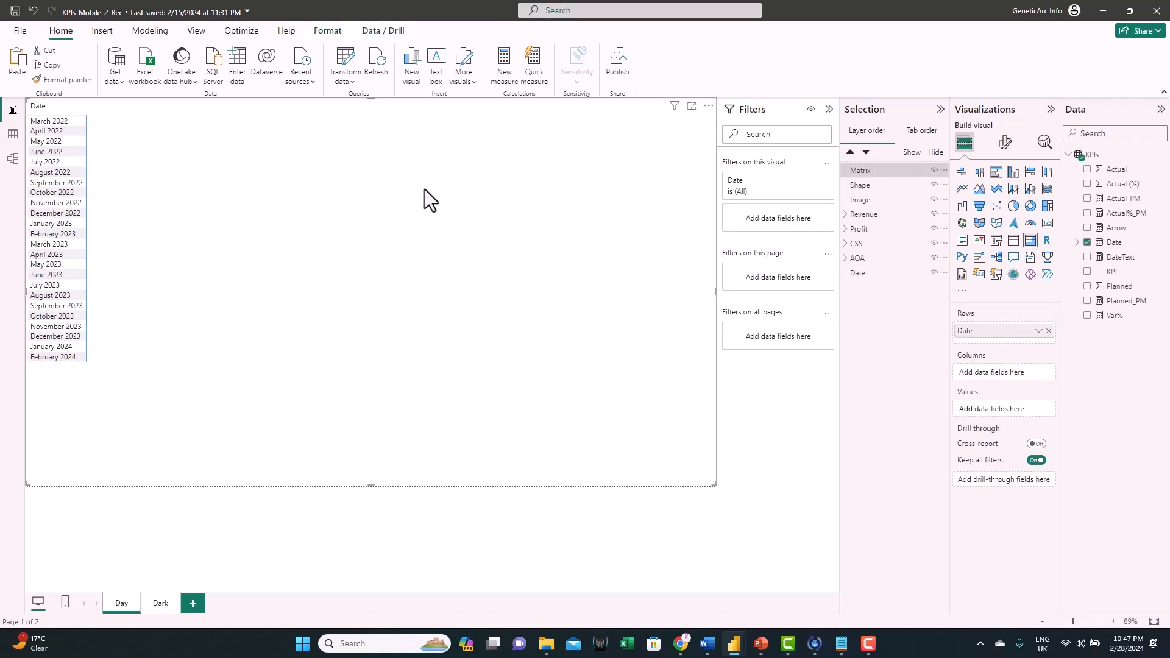
{"action": "left_click_drag", "start_coordinate": [1124, 273], "coordinate": [1017, 334]}
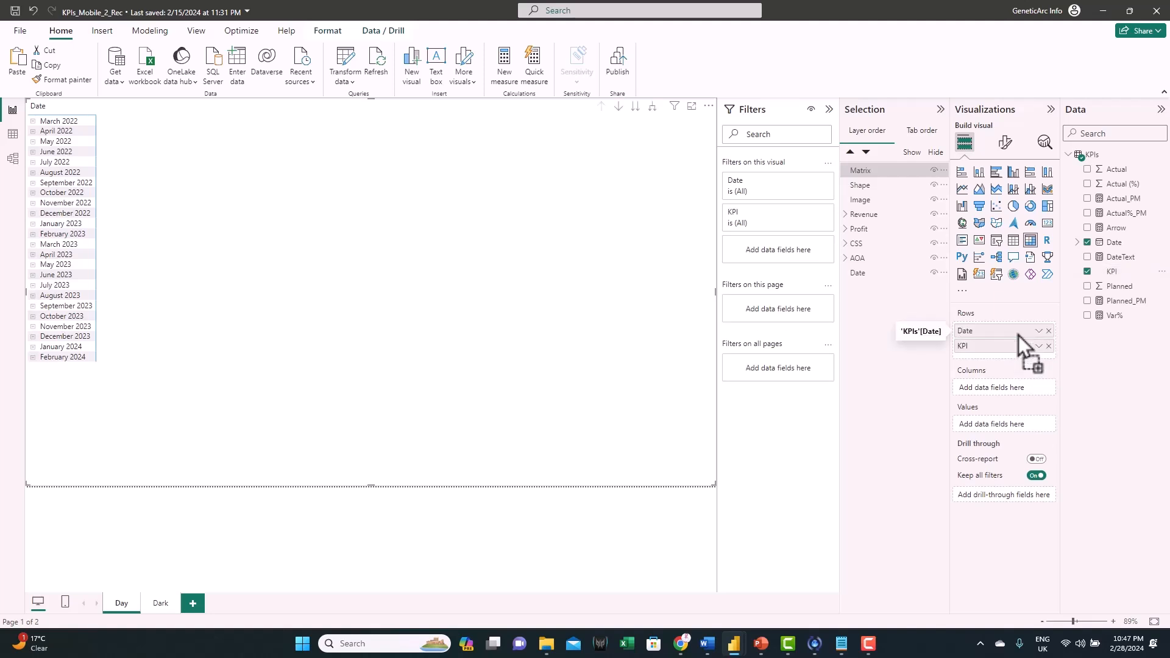
{"action": "left_click", "coordinate": [652, 108]}
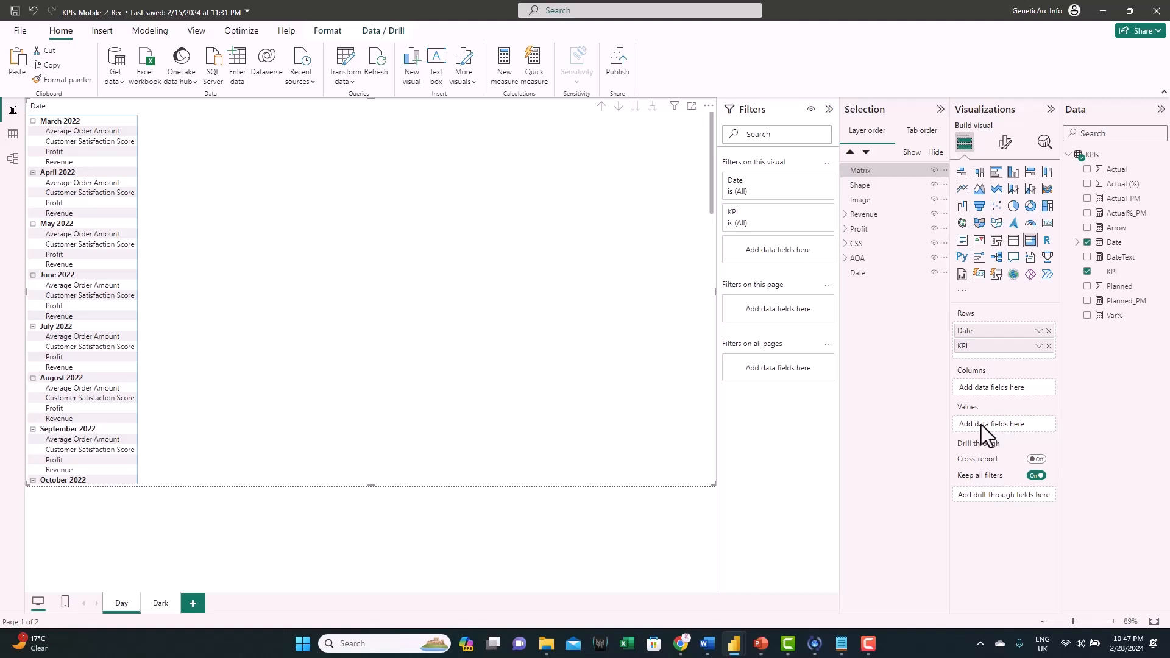
Step: Add Arrow, Actual, Planned, Actual (%), Actual_PM, Planned_PM and Actual%_PM to the matrix values in that order
{"action": "left_click_drag", "start_coordinate": [1116, 232], "coordinate": [1010, 431]}
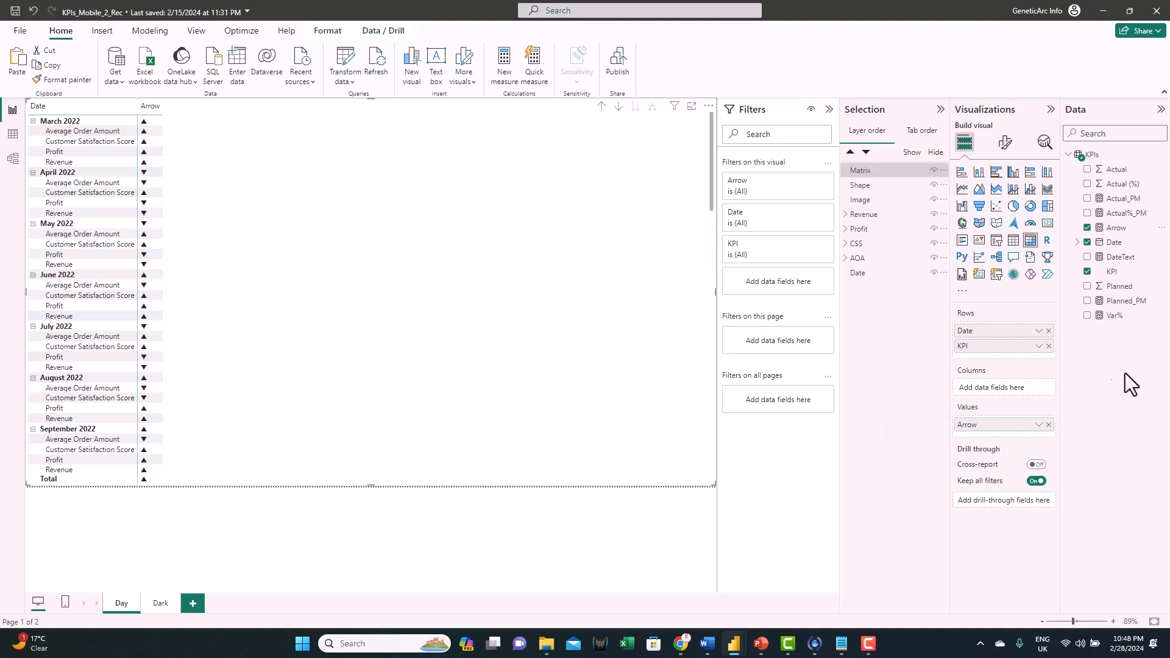
{"action": "left_click_drag", "start_coordinate": [1112, 171], "coordinate": [1025, 444]}
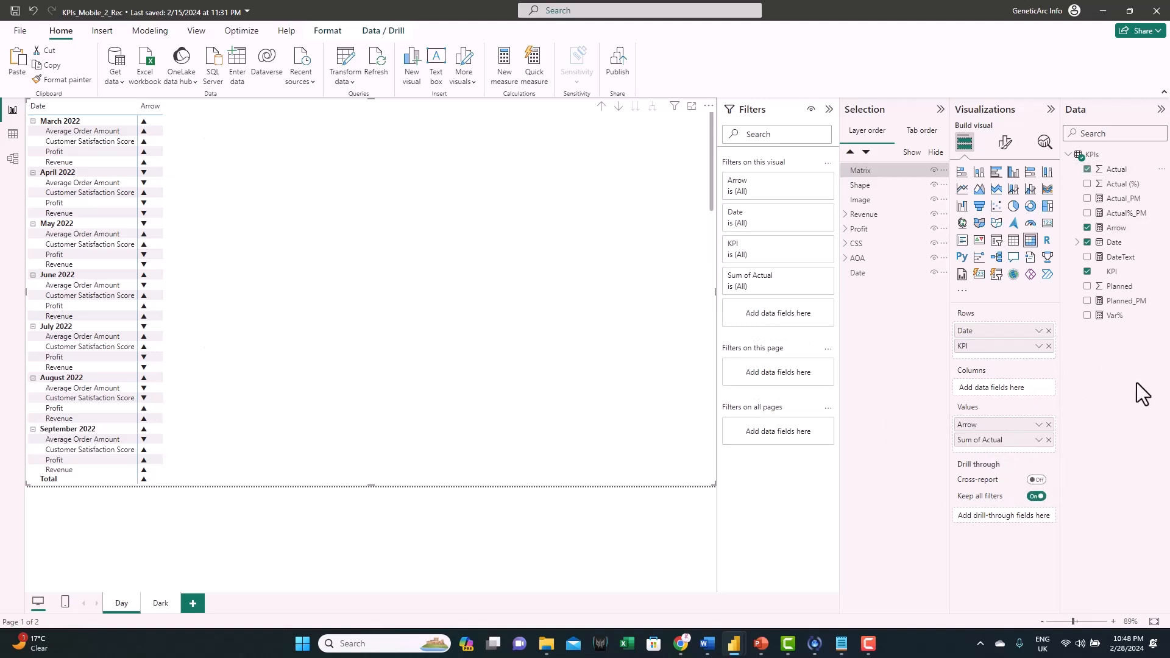
{"action": "left_click_drag", "start_coordinate": [1119, 286], "coordinate": [1041, 458]}
{"action": "left_click_drag", "start_coordinate": [1115, 184], "coordinate": [1020, 463]}
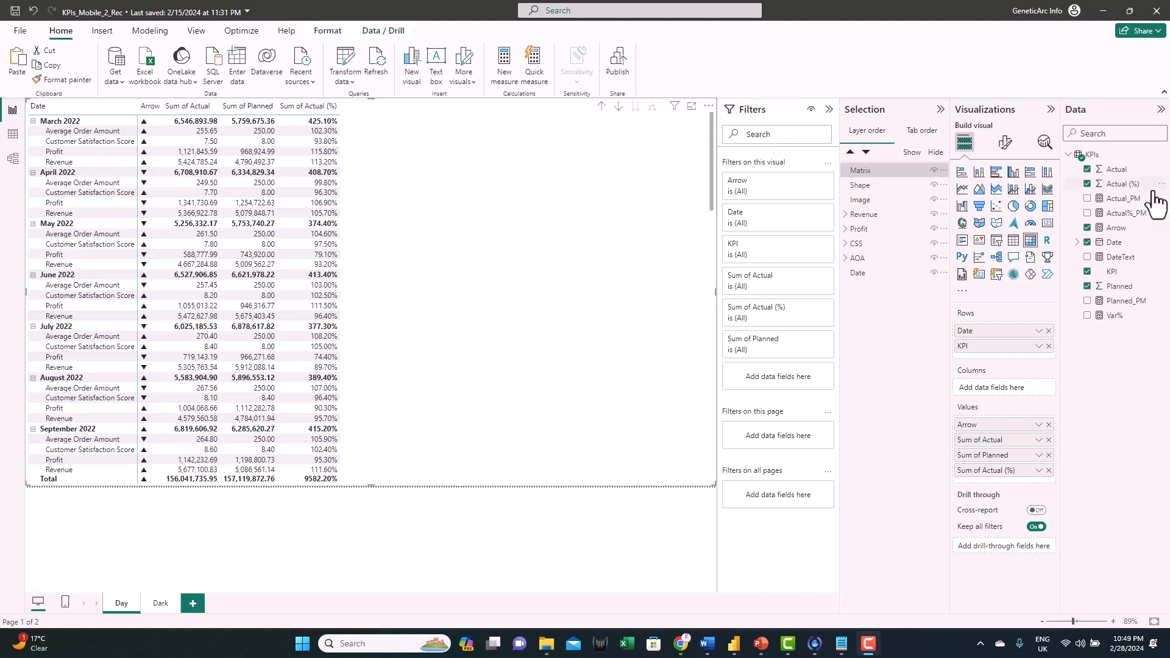
{"action": "left_click_drag", "start_coordinate": [1127, 200], "coordinate": [1039, 503]}
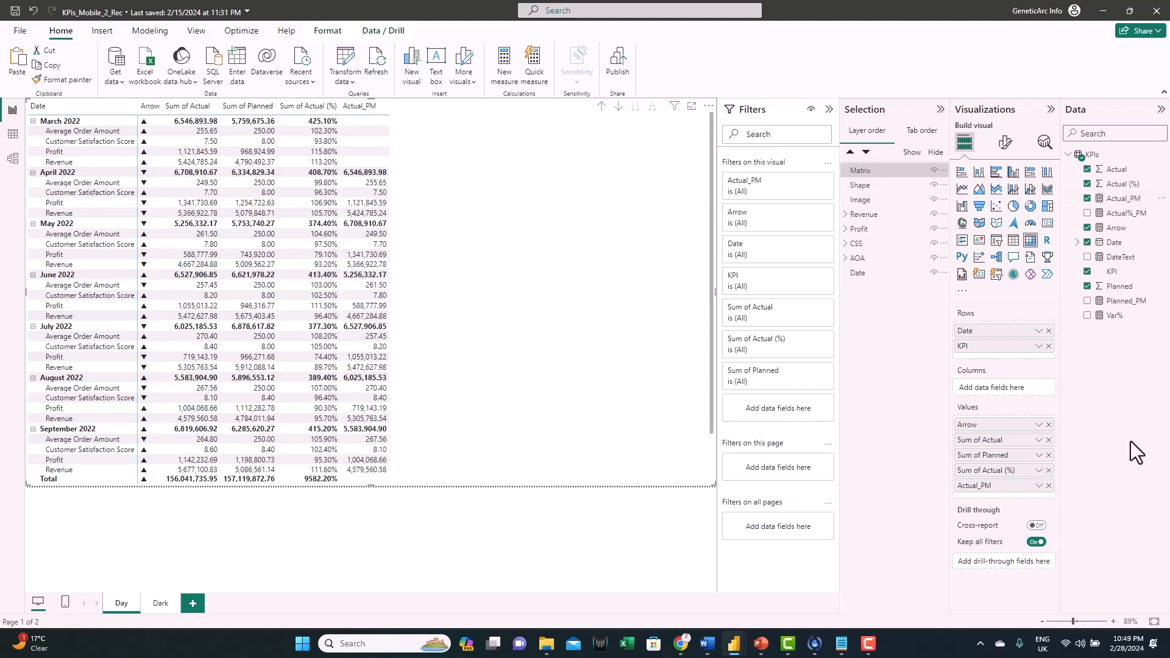
{"action": "left_click_drag", "start_coordinate": [1115, 301], "coordinate": [1025, 496]}
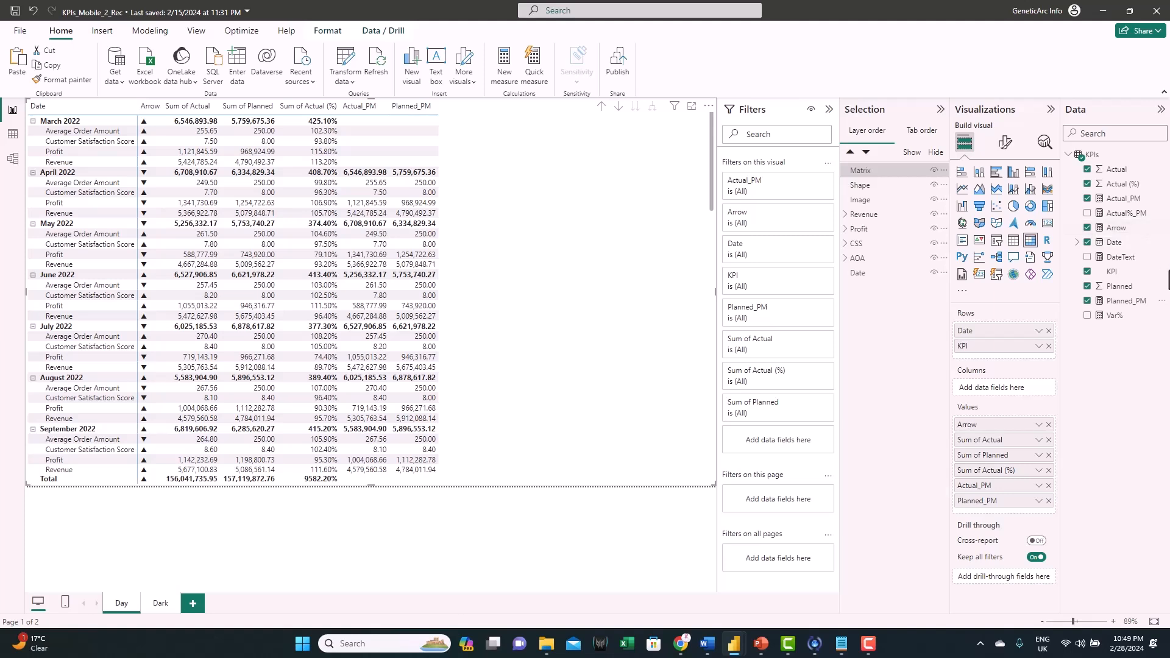
{"action": "left_click_drag", "start_coordinate": [1132, 215], "coordinate": [1038, 518]}
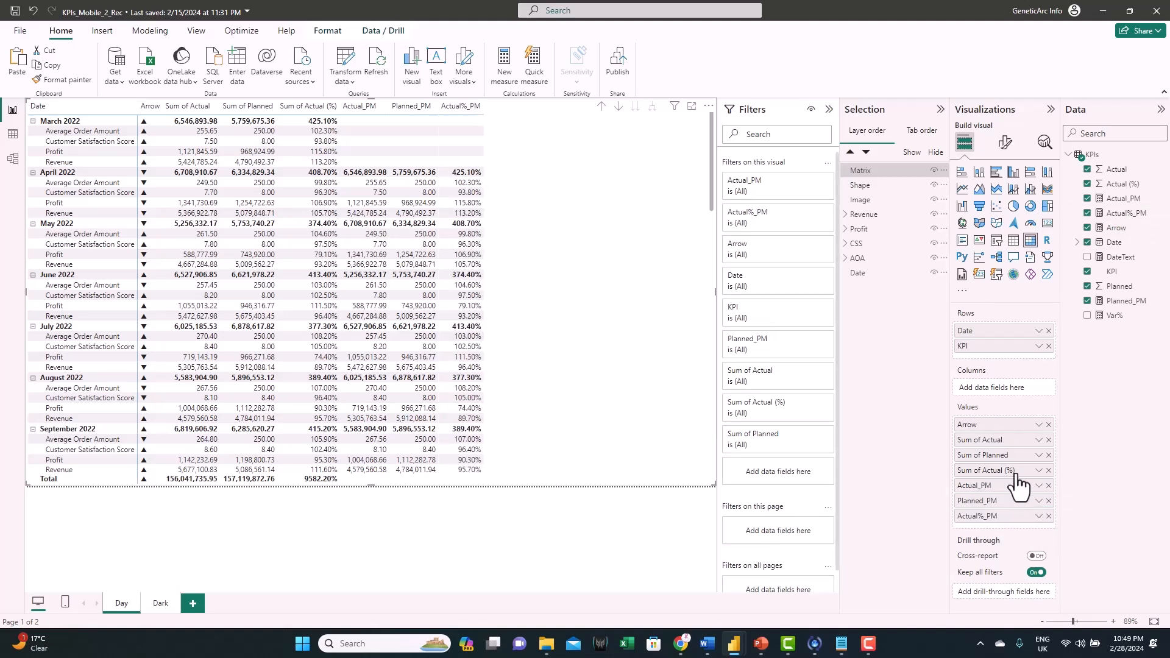
Step: Rename the matrix value Arrow as Change and Sum of Actual as Actual
{"action": "double_click", "coordinate": [982, 427]}
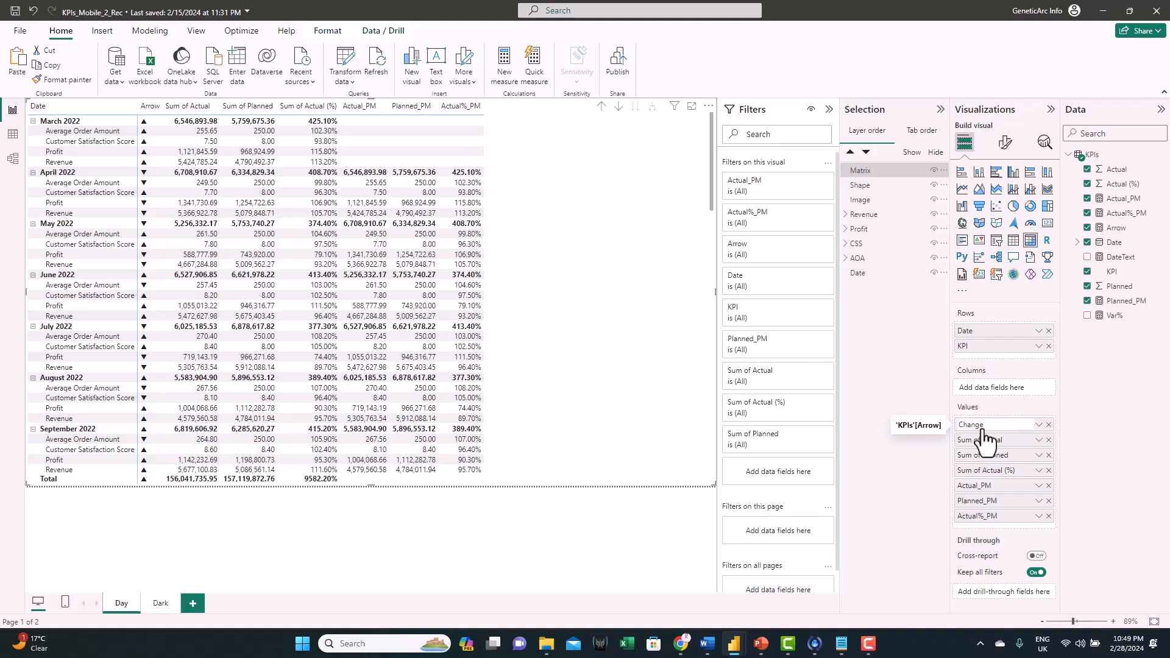
{"action": "type", "text": "Change"}
{"action": "key", "text": "Return"}
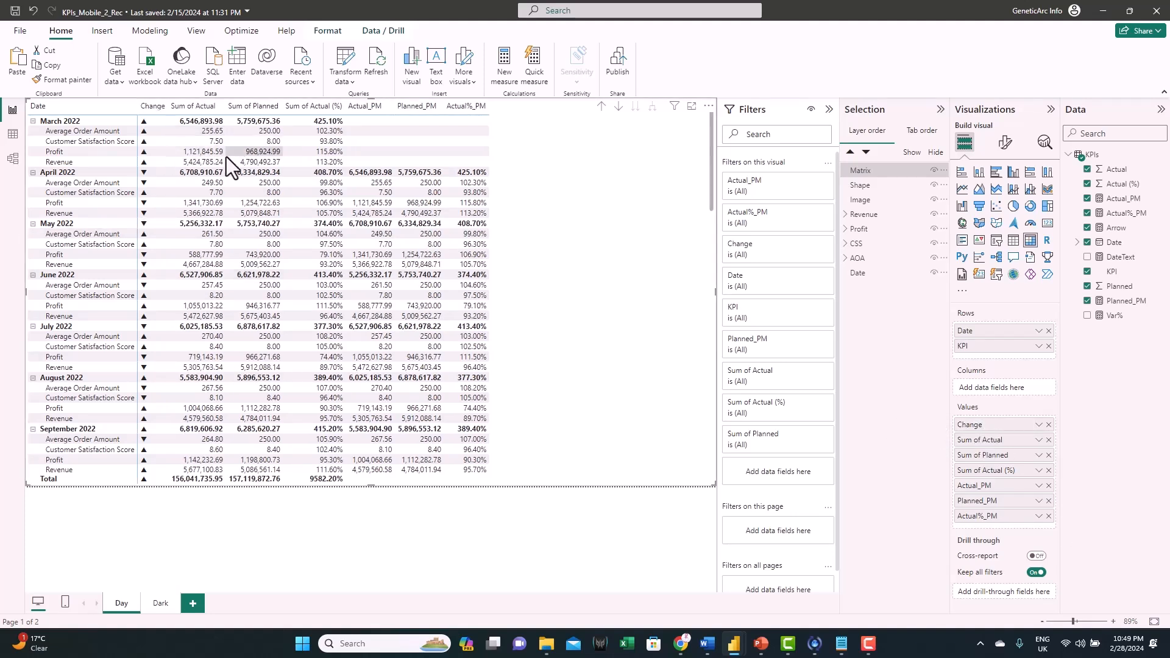
{"action": "double_click", "coordinate": [992, 444]}
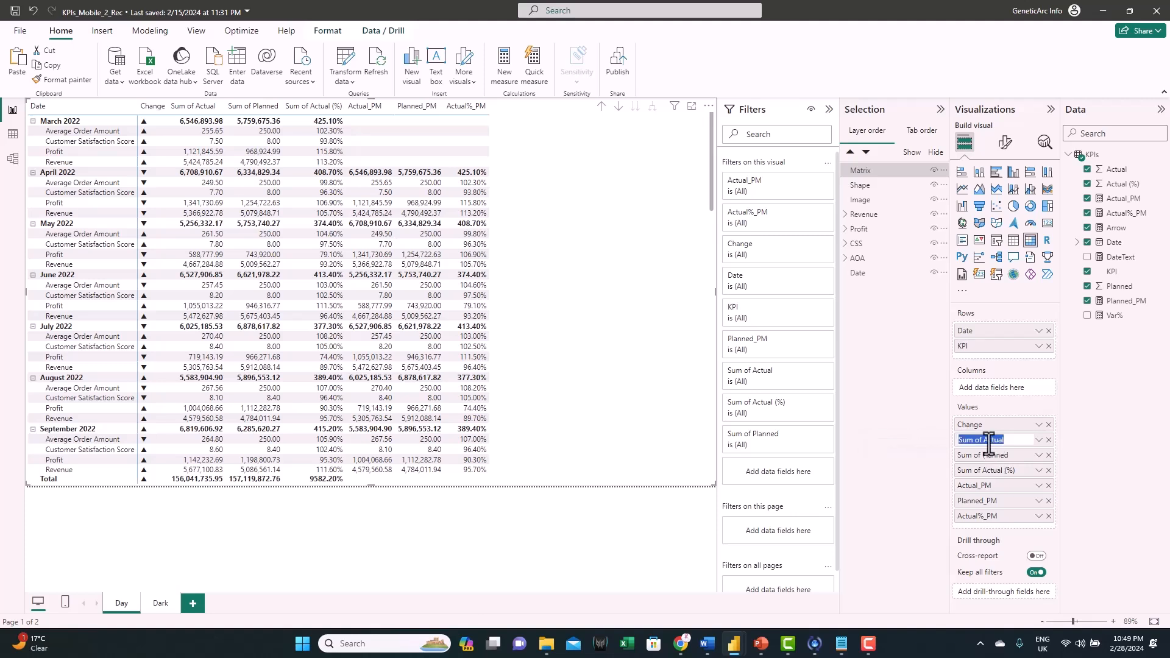
{"action": "type", "text": "Actual"}
{"action": "key", "text": "Return"}
Step: Rename the matrix value Sum of Planned as Planned and Sum of Actual (%) as Variance (%)
{"action": "double_click", "coordinate": [987, 455]}
{"action": "left_click_drag", "start_coordinate": [983, 455], "coordinate": [938, 453]}
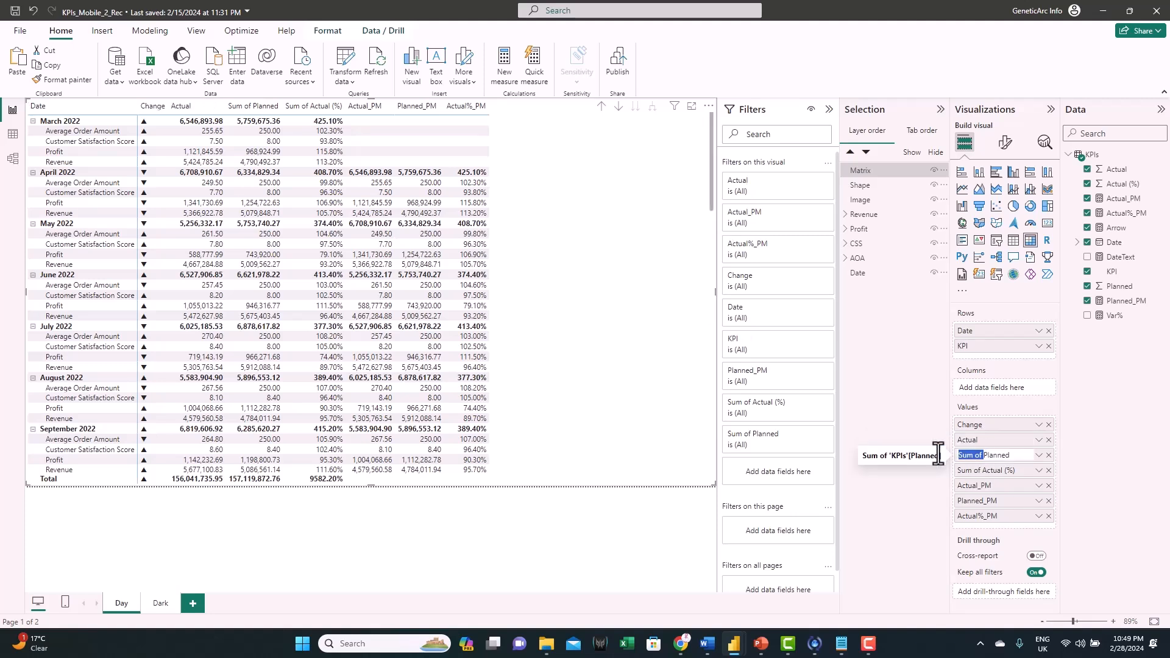
{"action": "key", "text": "Return"}
{"action": "double_click", "coordinate": [986, 470]}
{"action": "left_click_drag", "start_coordinate": [1004, 471], "coordinate": [948, 473]}
{"action": "type", "text": "Varian"}
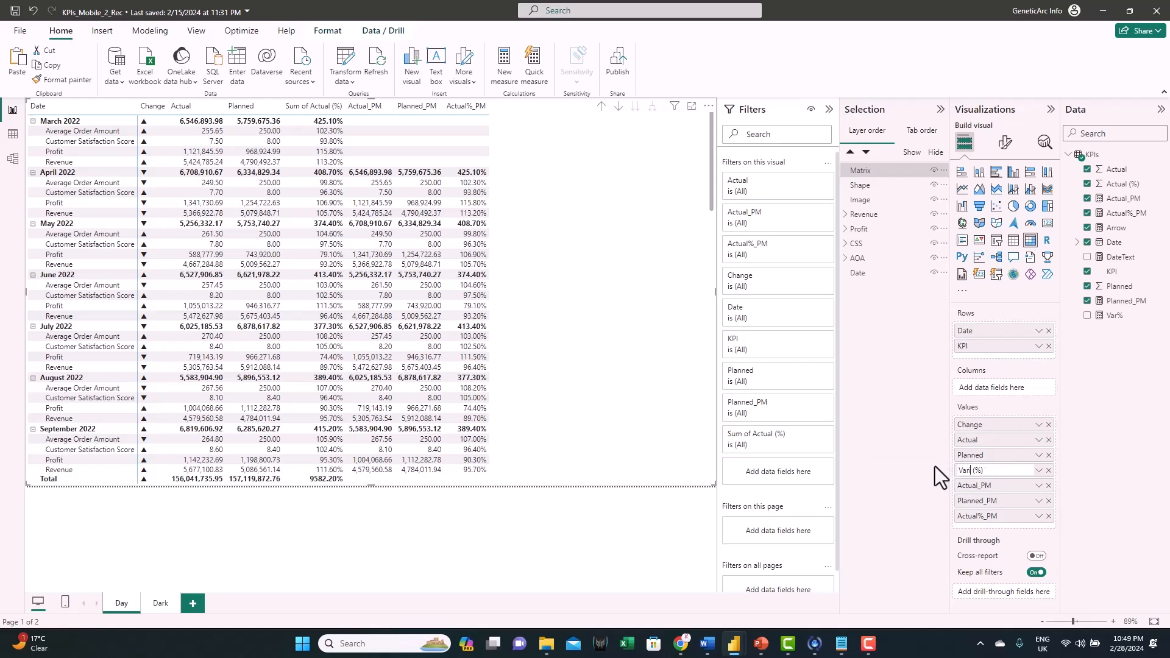
{"action": "type", "text": "ce"}
{"action": "key", "text": "Return"}
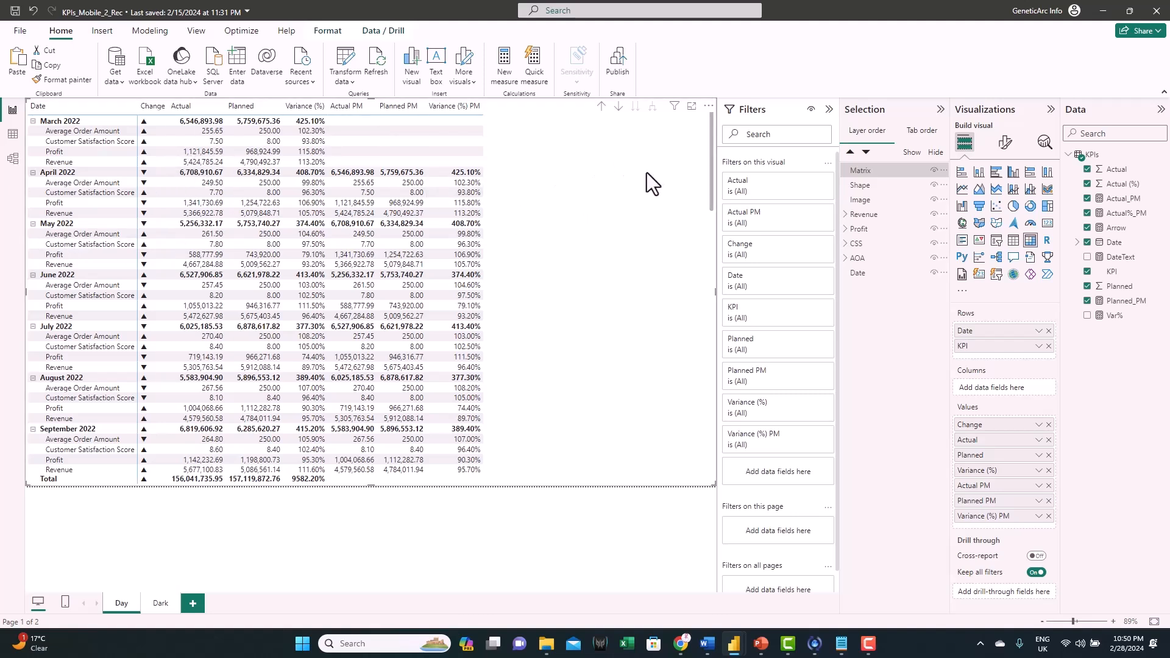
Step: Sort the matrix by Date in descending order
{"action": "left_click", "coordinate": [708, 107]}
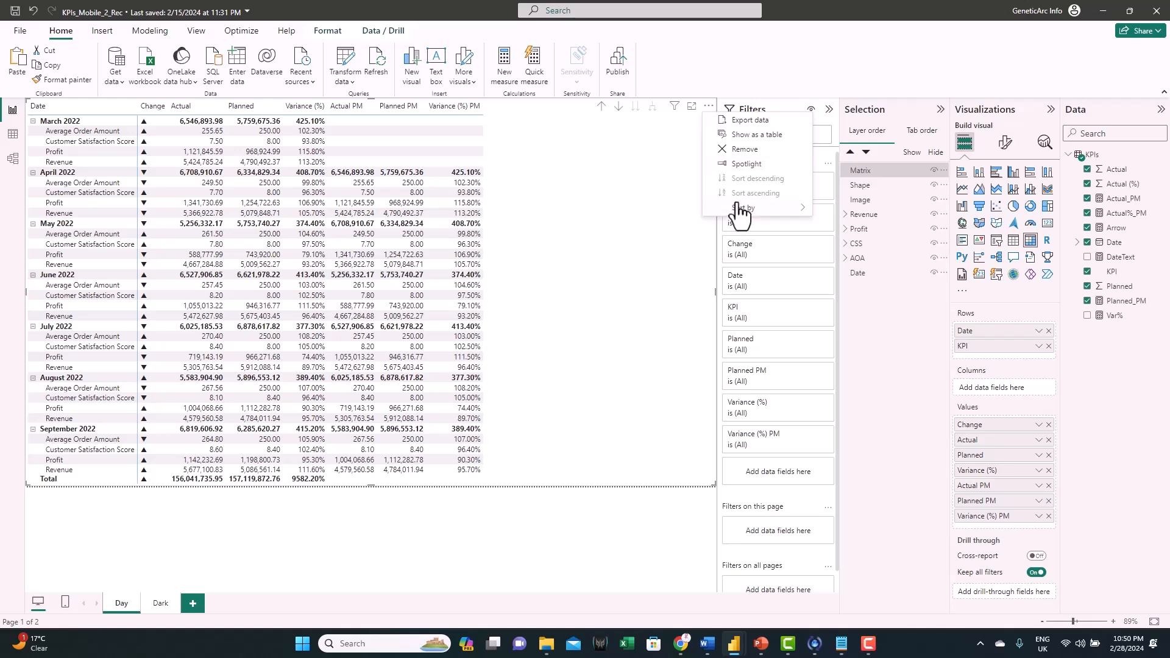
{"action": "mouse_move", "coordinate": [740, 209]}
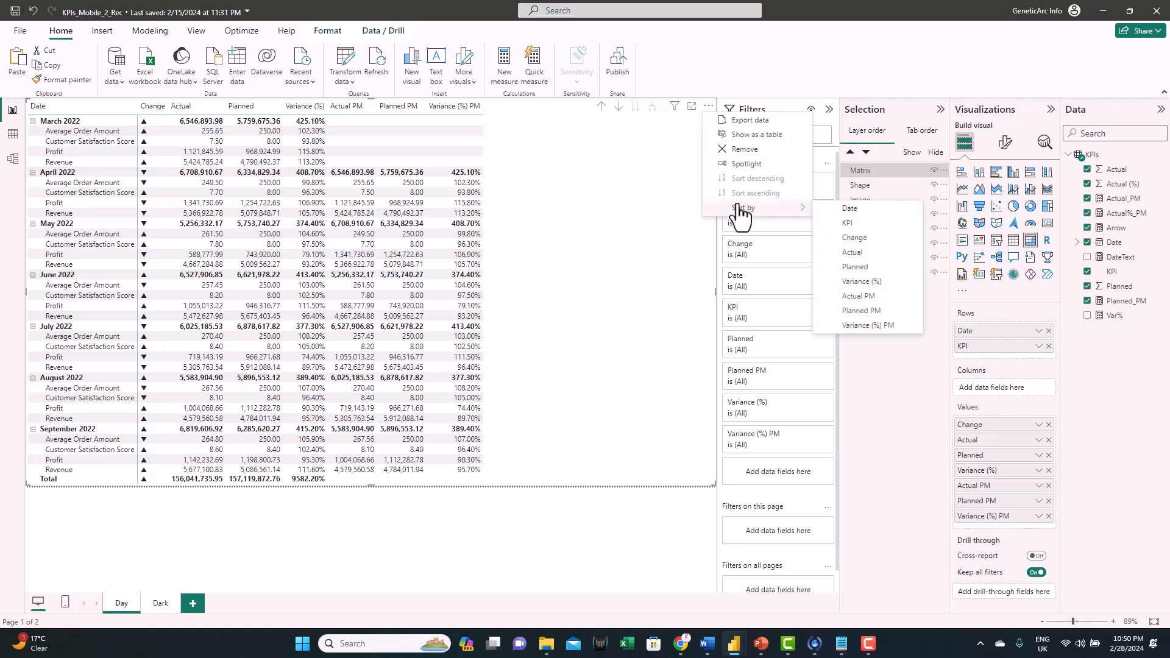
{"action": "left_click", "coordinate": [847, 209]}
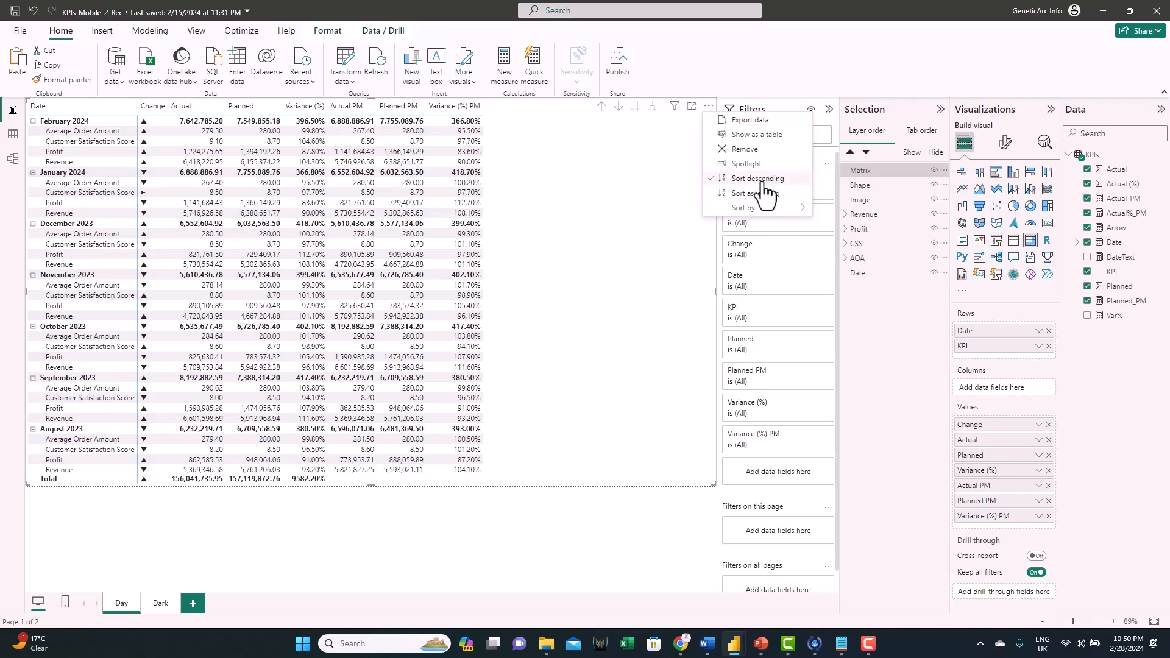
{"action": "key", "text": "Escape"}
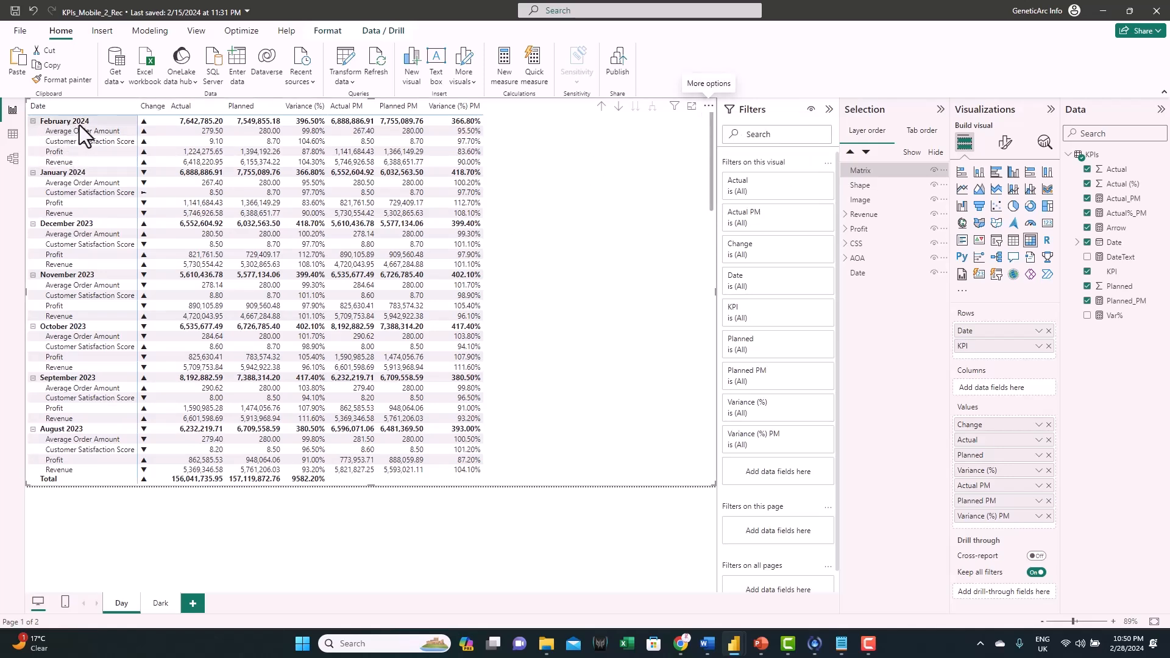
Step: Look through the matrix's months to examine the KPI rows, change arrows and value formatting
{"action": "scroll", "coordinate": [105, 215], "scroll_direction": "down", "scroll_amount": 3}
{"action": "scroll", "coordinate": [105, 215], "scroll_direction": "down", "scroll_amount": 3}
{"action": "scroll", "coordinate": [105, 215], "scroll_direction": "up", "scroll_amount": 5}
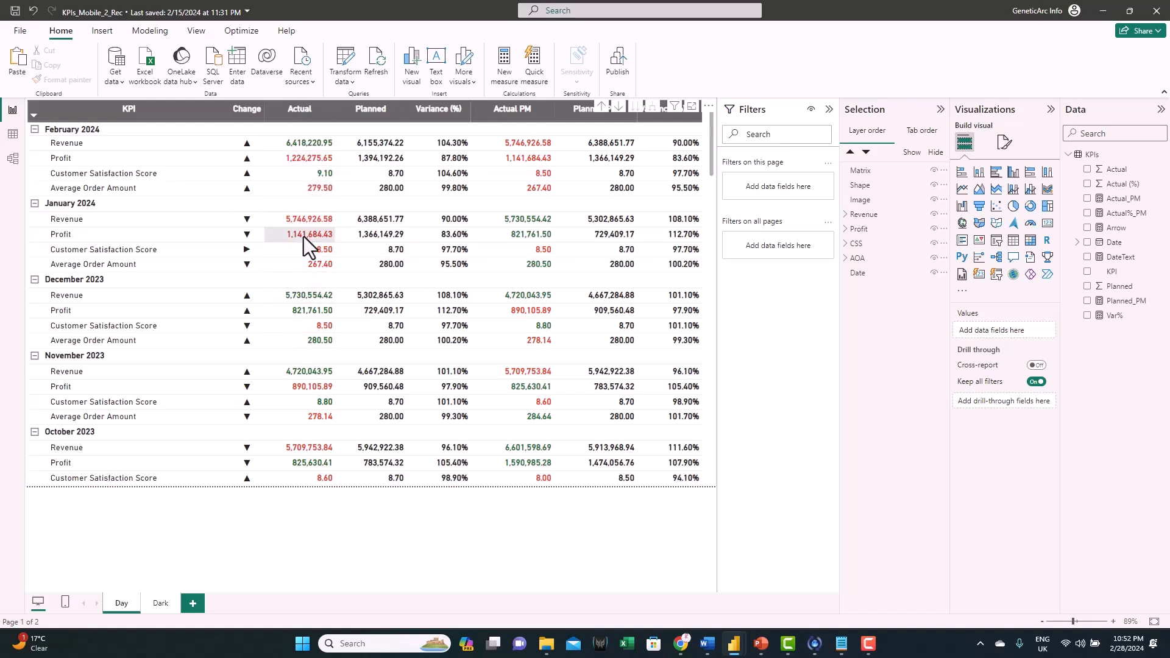
{"action": "scroll", "coordinate": [302, 236], "scroll_direction": "down", "scroll_amount": 3}
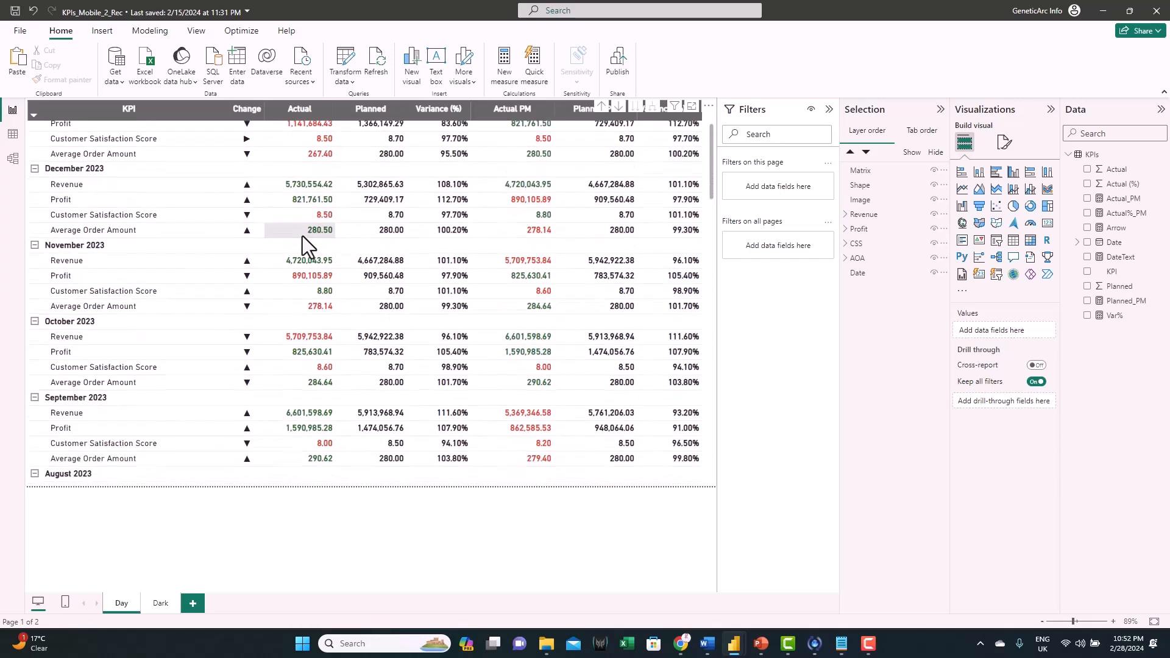
{"action": "scroll", "coordinate": [302, 236], "scroll_direction": "up", "scroll_amount": 2}
{"action": "scroll", "coordinate": [302, 236], "scroll_direction": "up", "scroll_amount": 1}
{"action": "scroll", "coordinate": [302, 236], "scroll_direction": "down", "scroll_amount": 11}
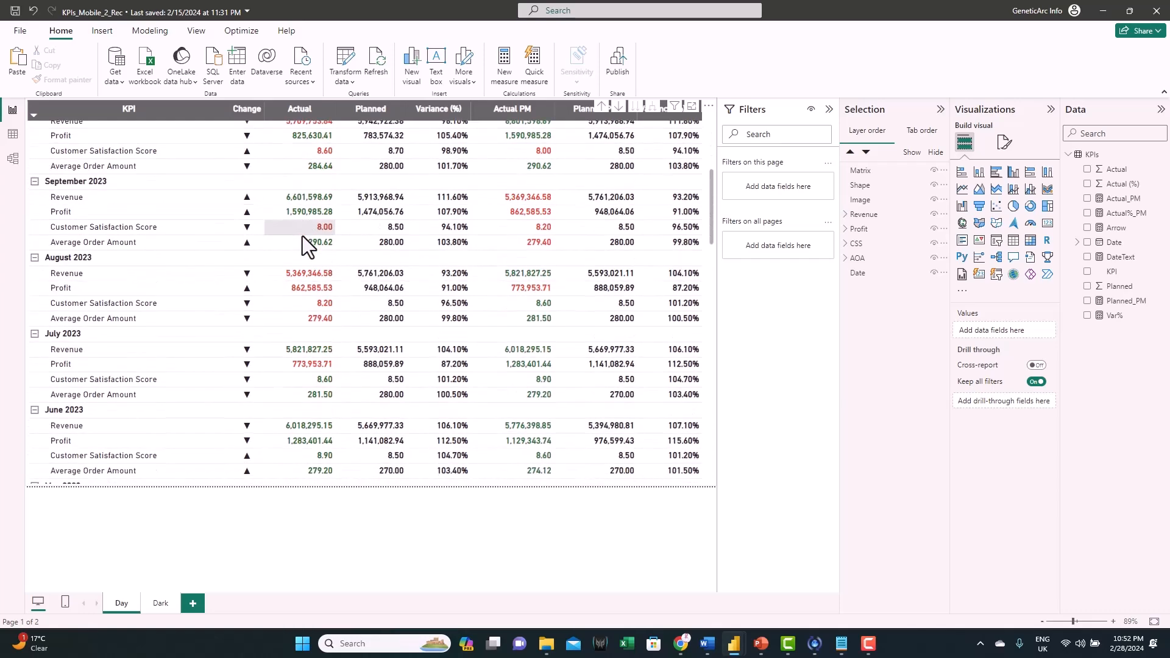
Step: Copy the Day page's matrix together with its background shape and paste both onto the Dark page
{"action": "scroll", "coordinate": [313, 225], "scroll_direction": "up", "scroll_amount": 12}
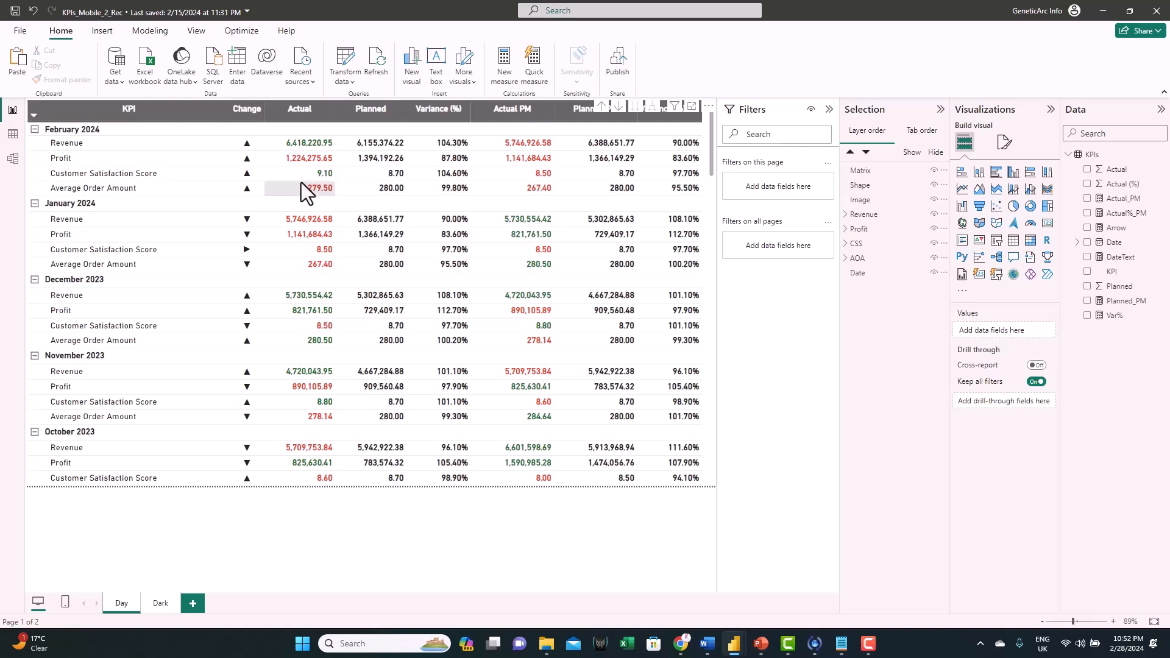
{"action": "left_click", "coordinate": [885, 173]}
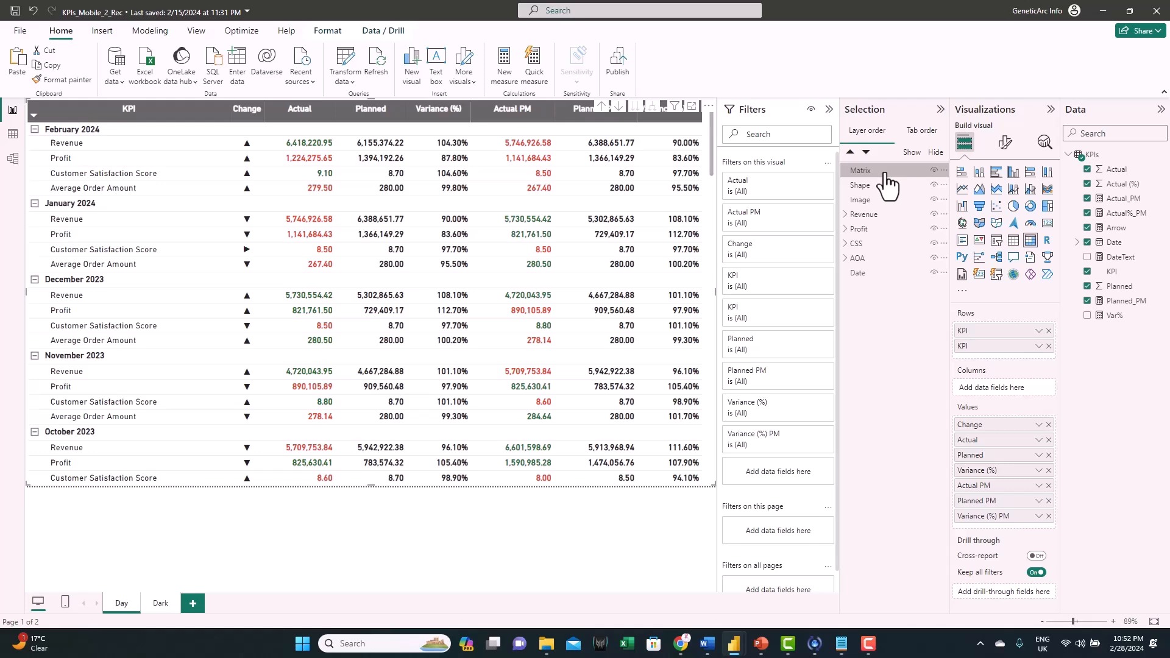
{"action": "left_click", "coordinate": [878, 183], "text": "ctrl"}
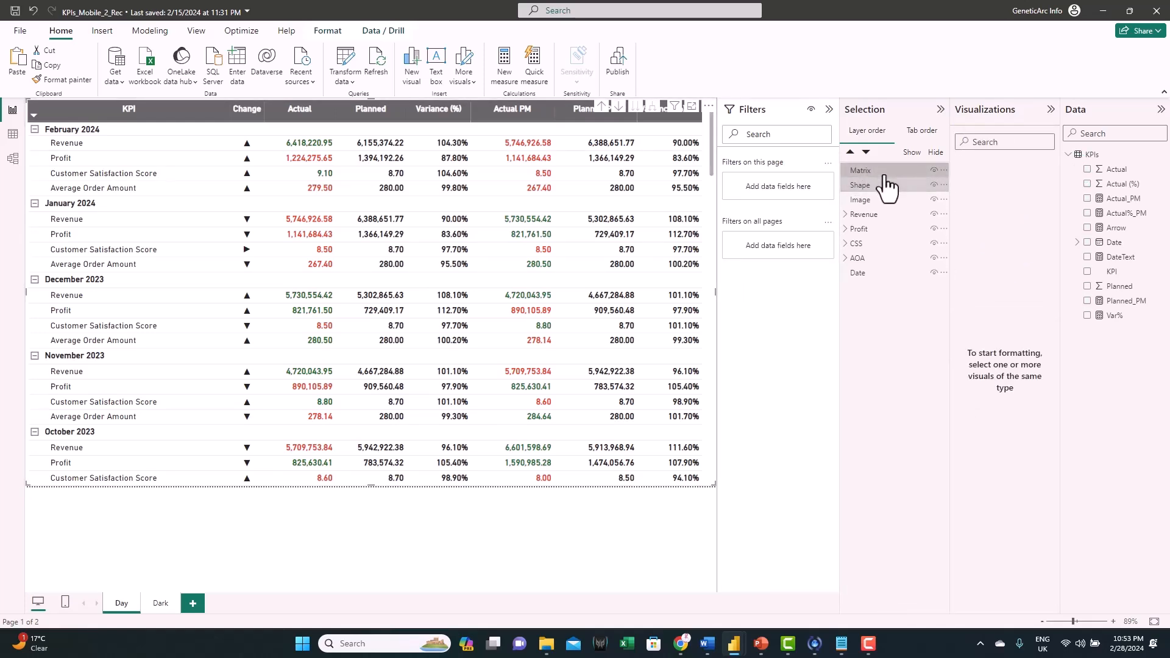
{"action": "left_click", "coordinate": [56, 67]}
{"action": "left_click", "coordinate": [161, 603]}
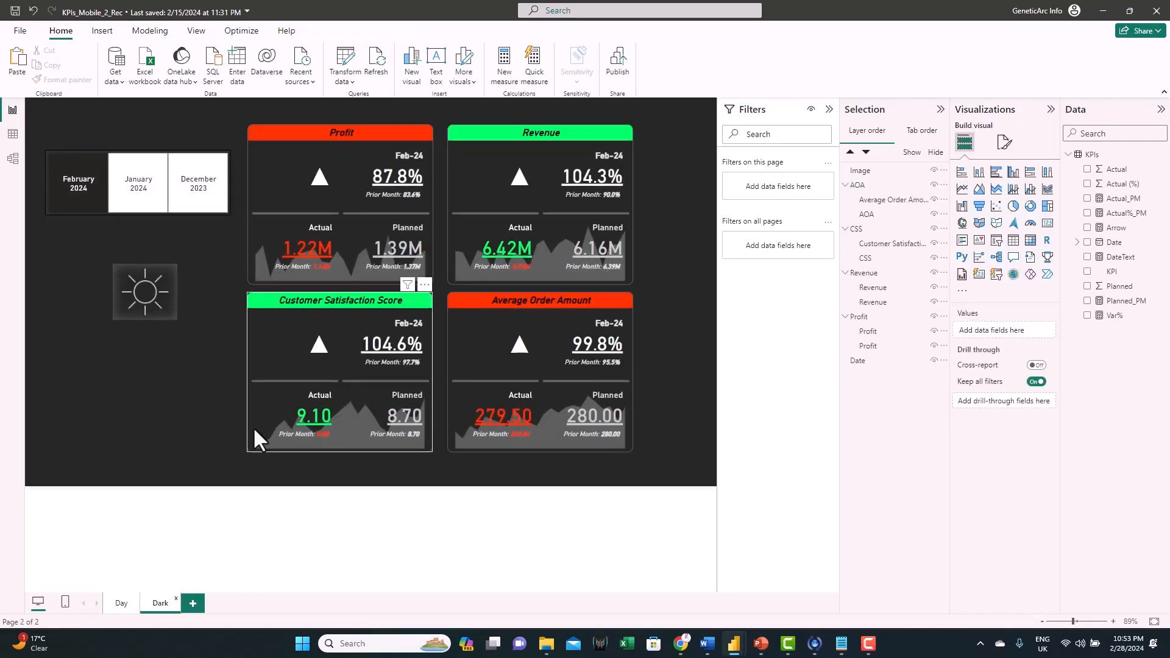
{"action": "key", "text": "ctrl+v"}
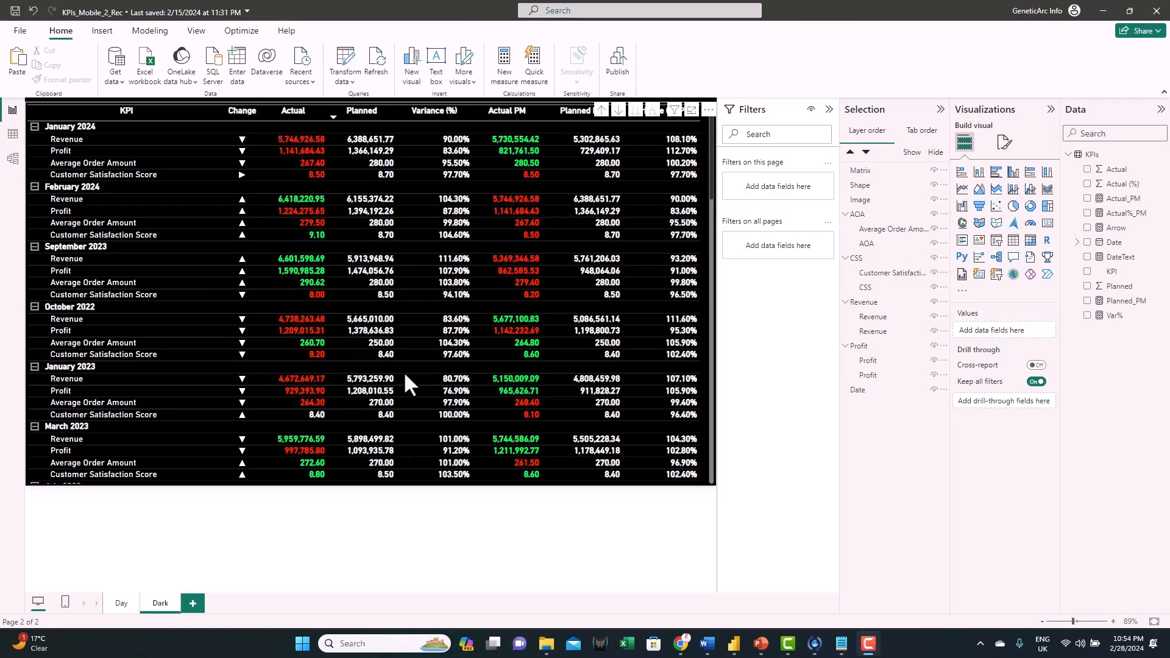
Step: Examine the Dark page's matrix rows and check the page's mobile layout for the unplaced matrix and shape
{"action": "scroll", "coordinate": [404, 371], "scroll_direction": "down", "scroll_amount": 6}
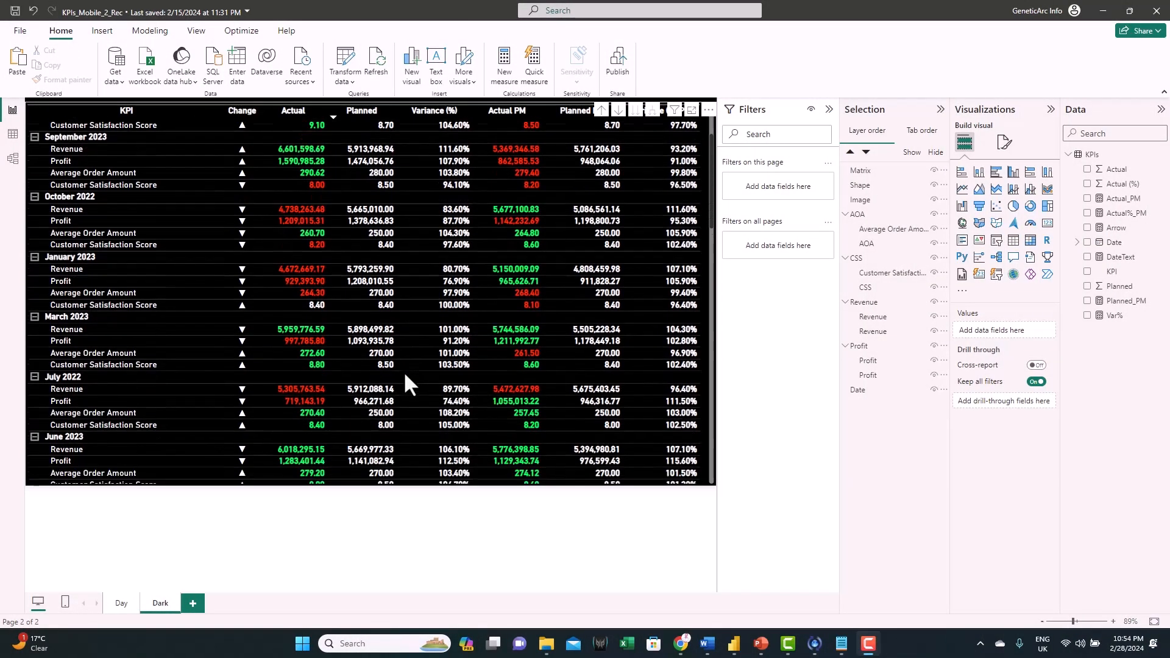
{"action": "scroll", "coordinate": [403, 371], "scroll_direction": "up", "scroll_amount": 8}
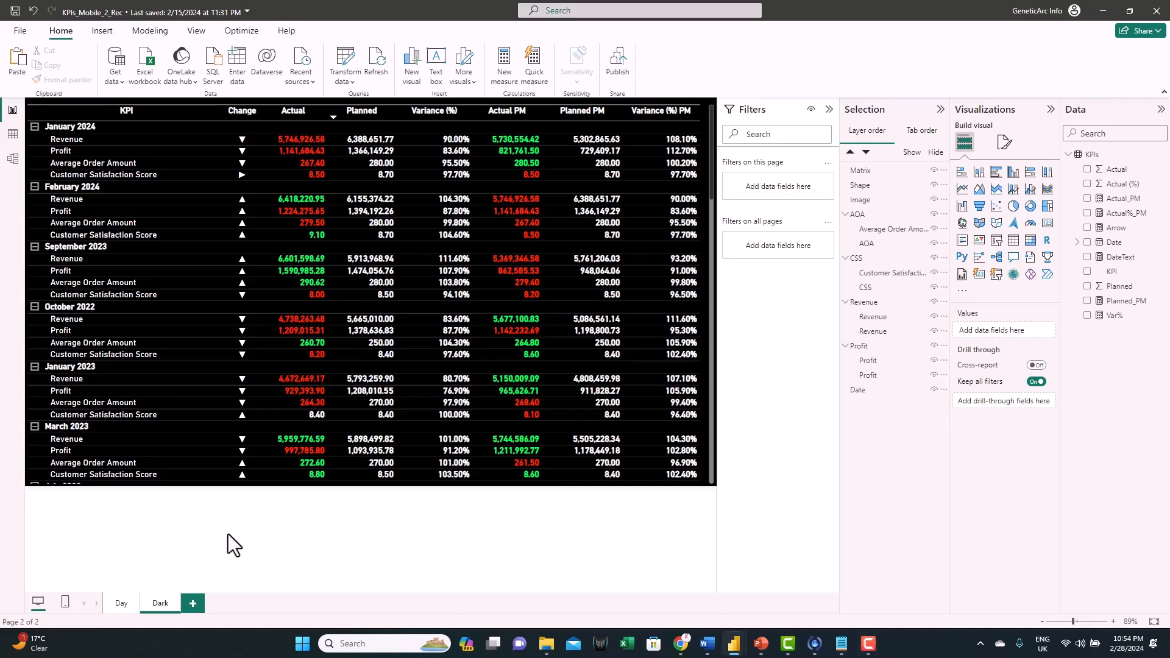
{"action": "left_click", "coordinate": [66, 604]}
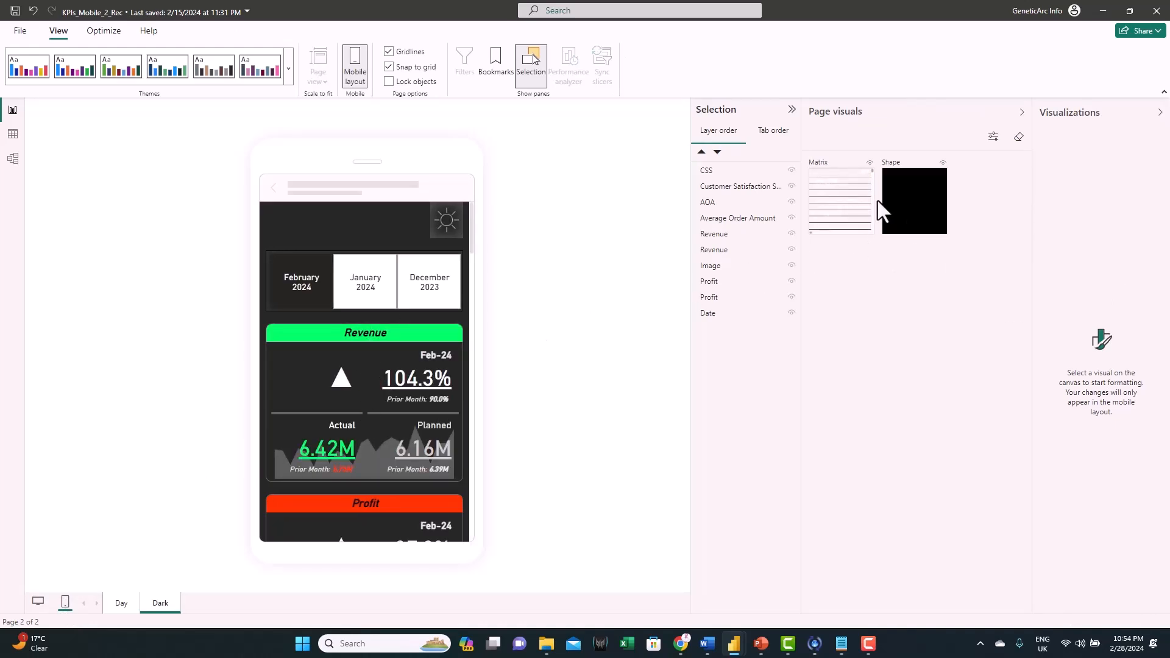
{"action": "scroll", "coordinate": [363, 372], "scroll_direction": "down", "scroll_amount": 3}
{"action": "scroll", "coordinate": [363, 384], "scroll_direction": "up", "scroll_amount": 3}
{"action": "left_click", "coordinate": [37, 605]}
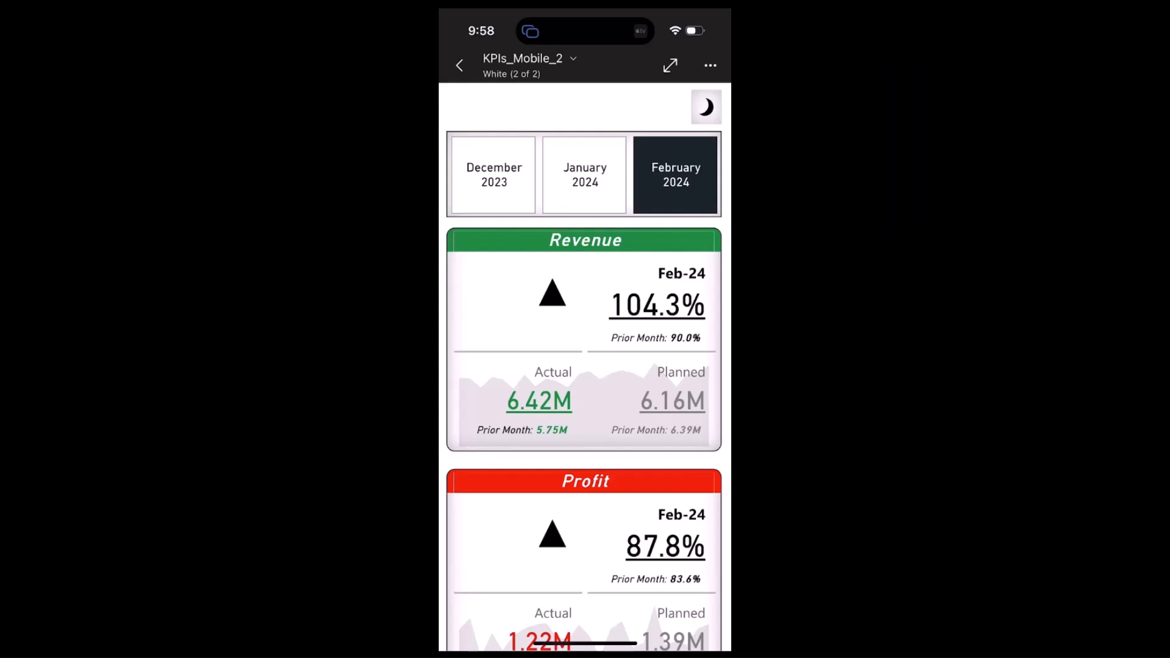
Step: Review the February 2024 KPI cards on the White page of KPIs_Mobile_2 in the Power BI mobile app
{"action": "scroll", "coordinate": [584, 366], "scroll_direction": "down", "scroll_amount": 7}
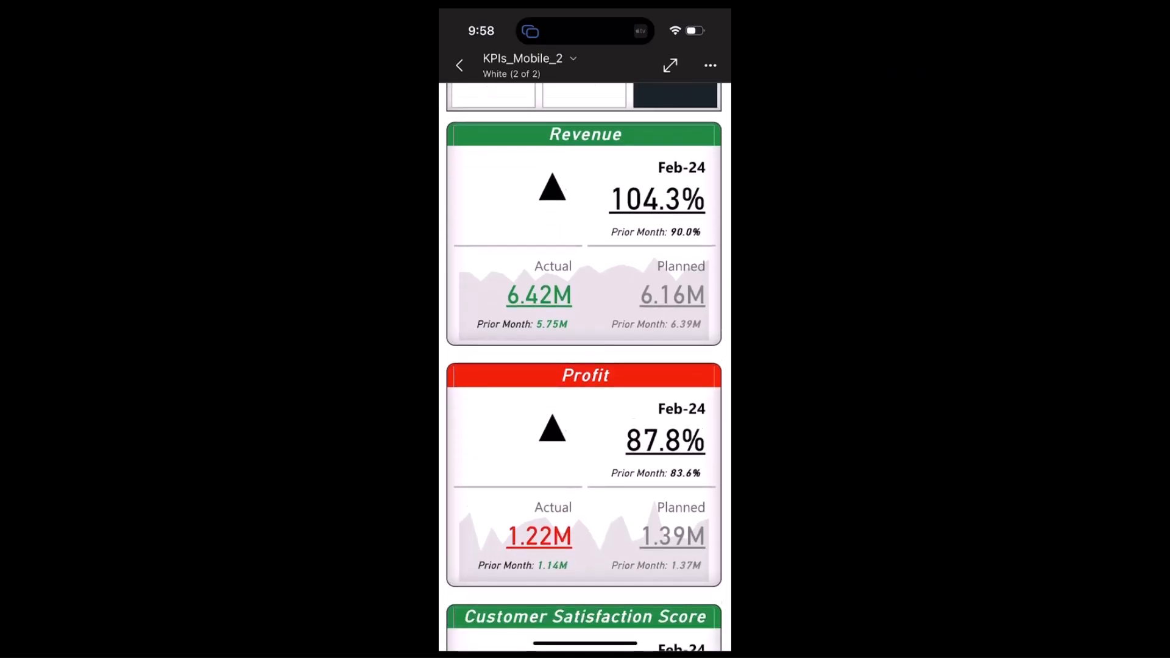
{"action": "scroll", "coordinate": [583, 365], "scroll_direction": "down", "scroll_amount": 3}
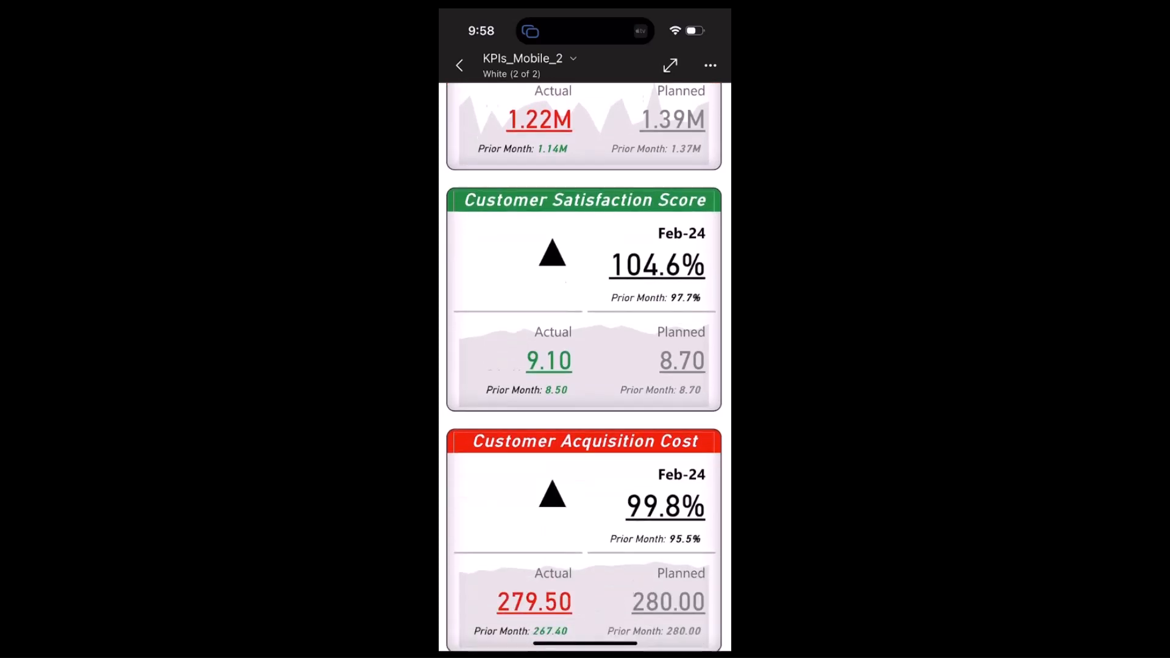
{"action": "scroll", "coordinate": [584, 366], "scroll_direction": "up", "scroll_amount": 10}
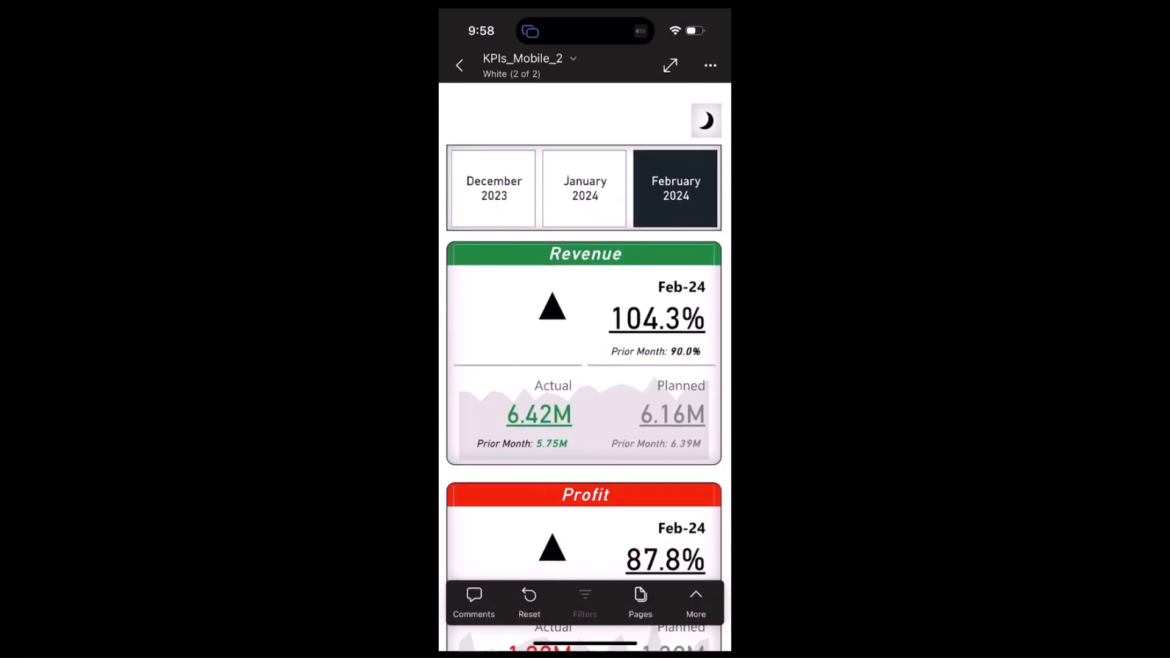
Step: Filter the mobile report to January 2024 and switch to the Dark page to review its KPI cards
{"action": "left_click", "coordinate": [584, 175]}
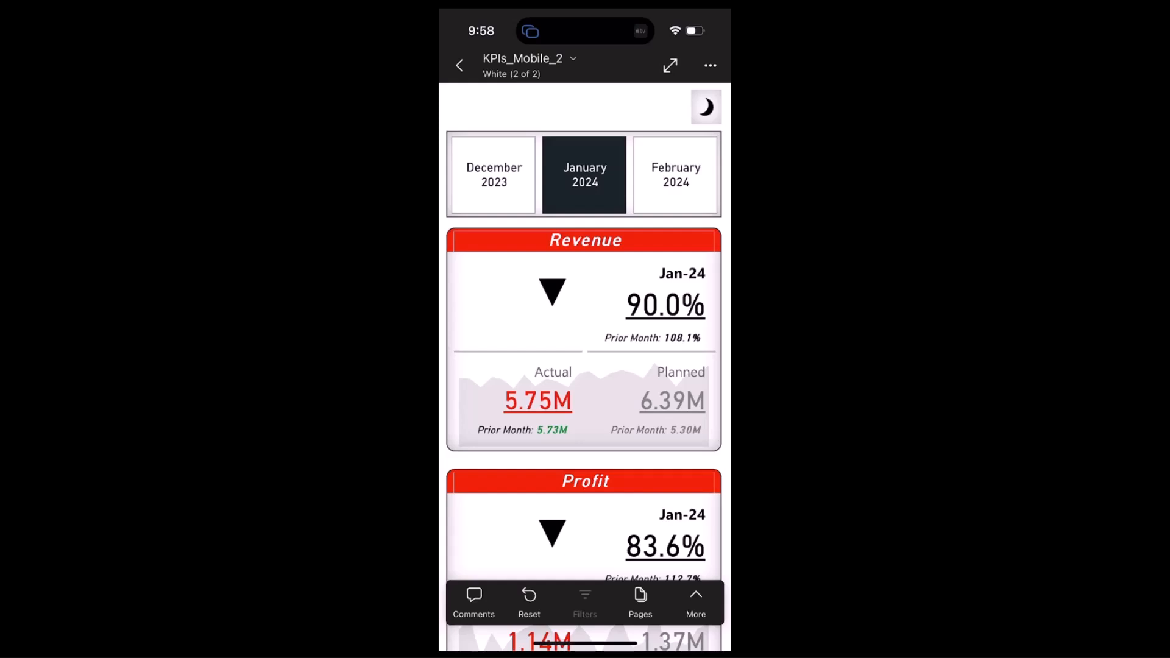
{"action": "left_click", "coordinate": [706, 108]}
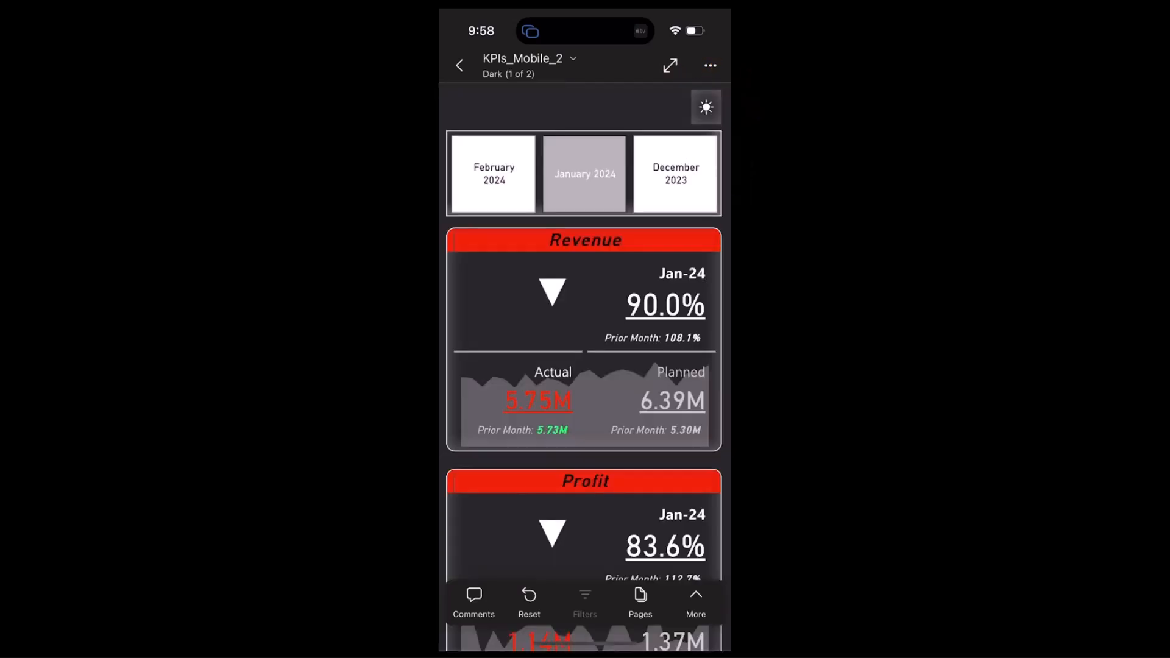
{"action": "scroll", "coordinate": [584, 365], "scroll_direction": "down", "scroll_amount": 5}
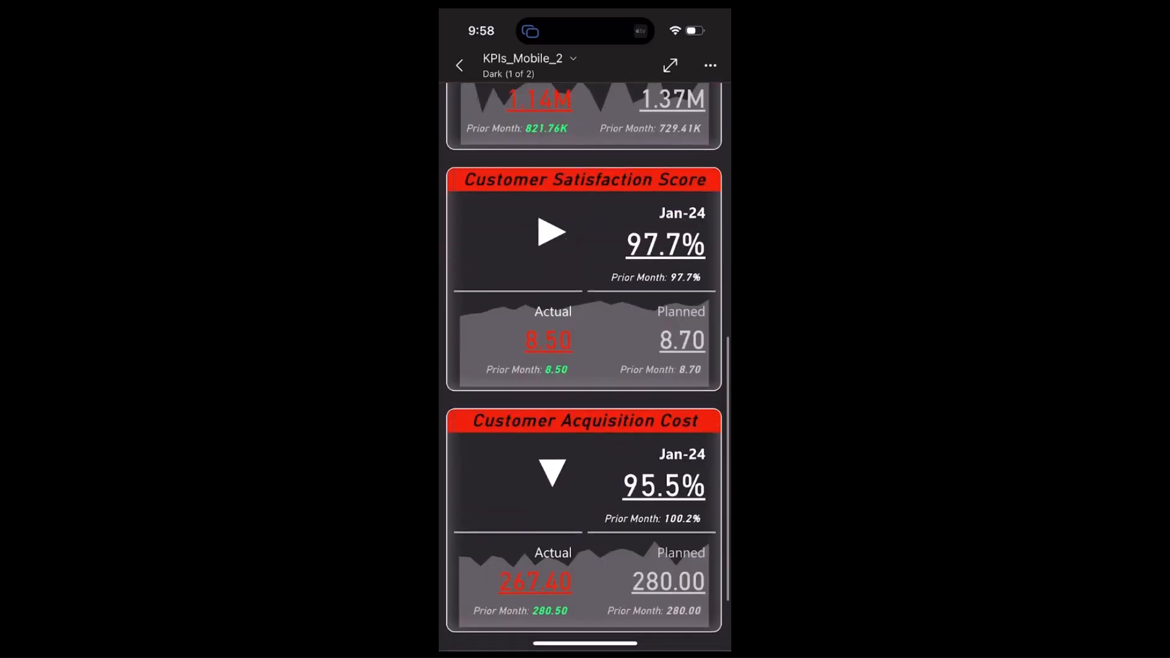
{"action": "scroll", "coordinate": [584, 366], "scroll_direction": "up", "scroll_amount": 10}
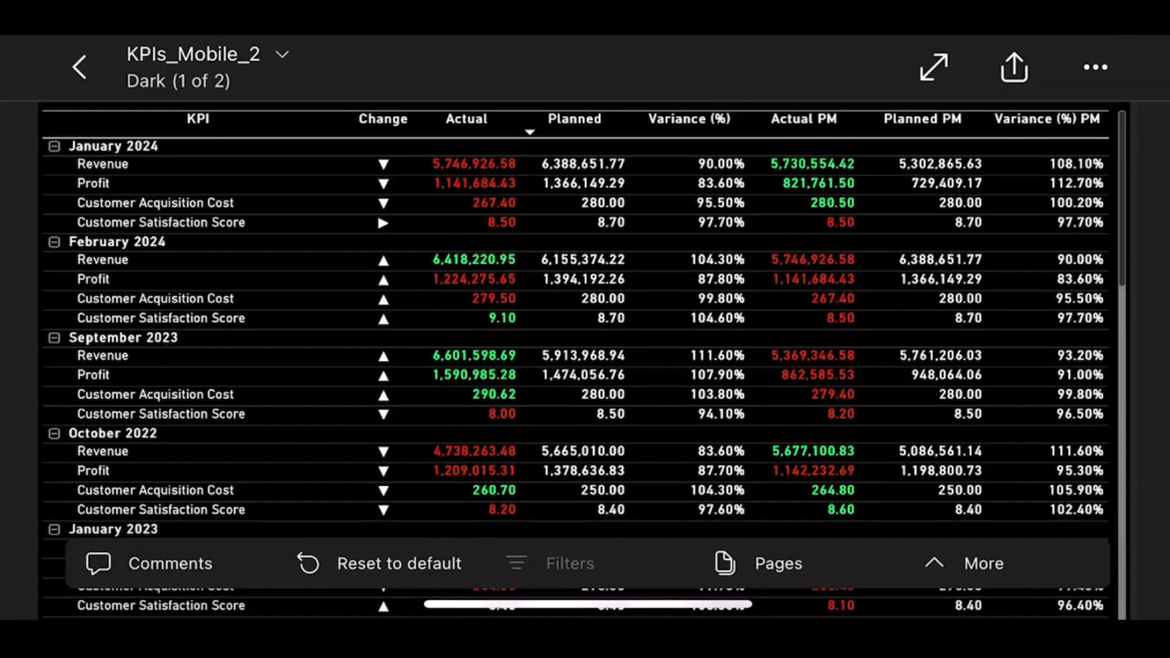
Step: Look through the Dark page's full-screen matrix on the phone in landscape, examining the monthly KPI rows
{"action": "scroll", "coordinate": [575, 360], "scroll_direction": "down", "scroll_amount": 1}
{"action": "scroll", "coordinate": [575, 364], "scroll_direction": "down", "scroll_amount": 7}
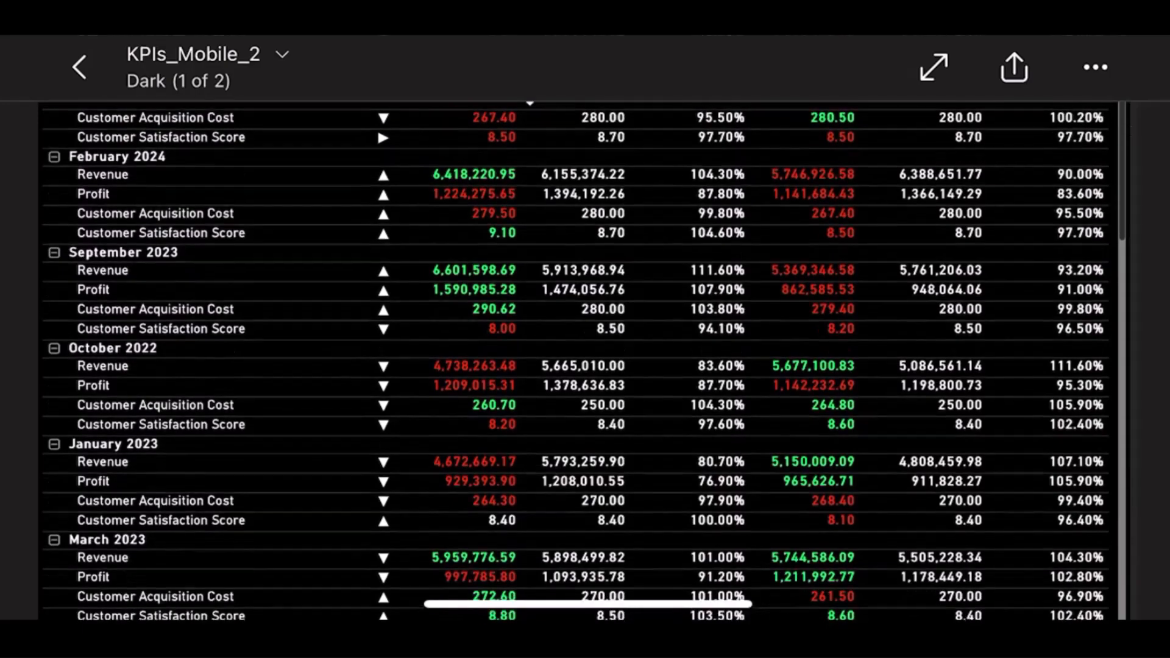
{"action": "scroll", "coordinate": [575, 364], "scroll_direction": "down", "scroll_amount": 10}
{"action": "scroll", "coordinate": [575, 363], "scroll_direction": "down", "scroll_amount": 8}
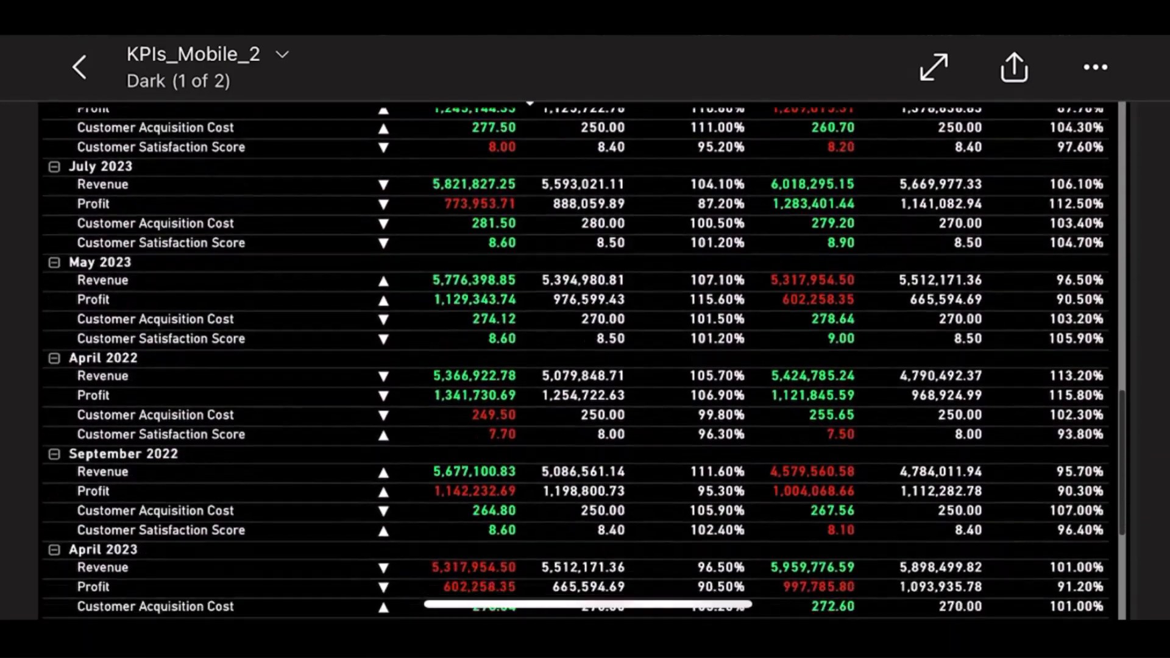
{"action": "scroll", "coordinate": [575, 364], "scroll_direction": "down", "scroll_amount": 3}
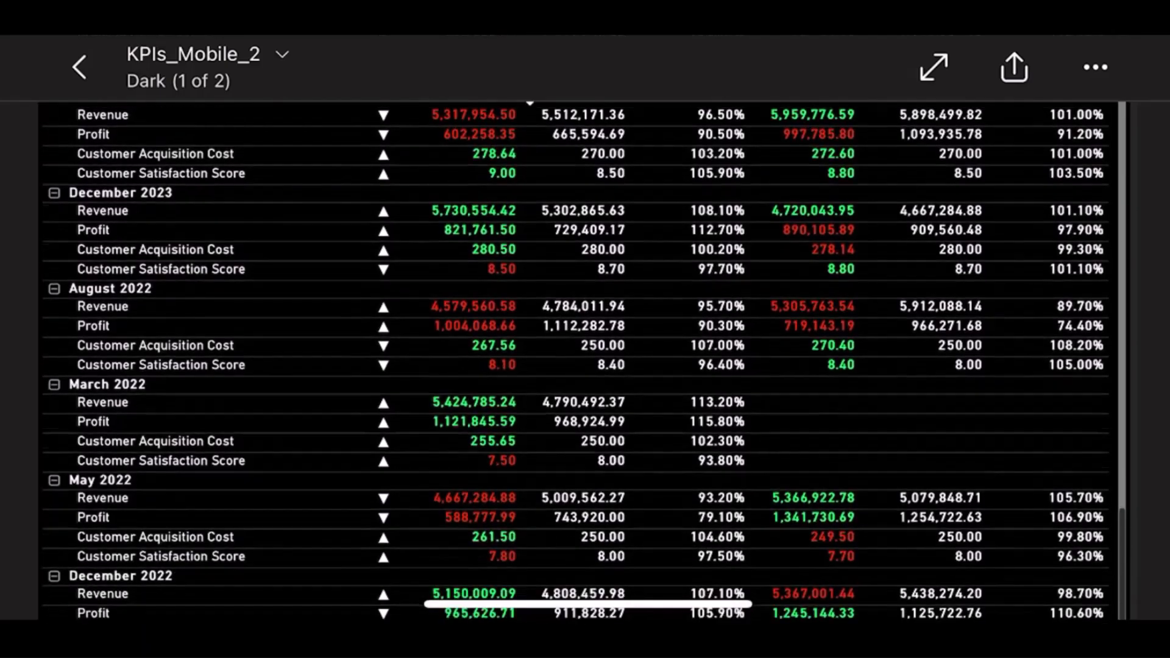